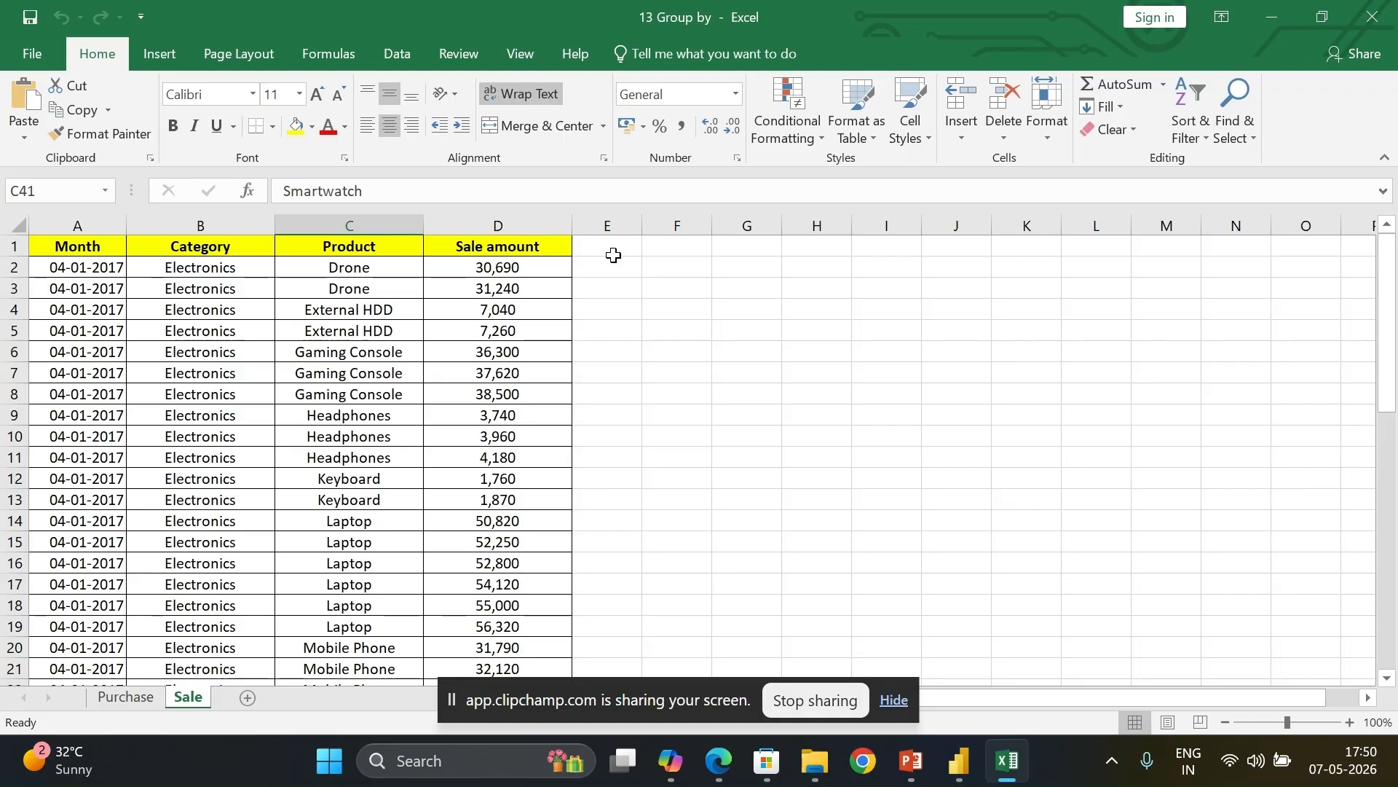
Step: Examine the repeated product entries and their amounts on the Purchase sheet and compare them with the Sale sheet
{"action": "left_click", "coordinate": [753, 351]}
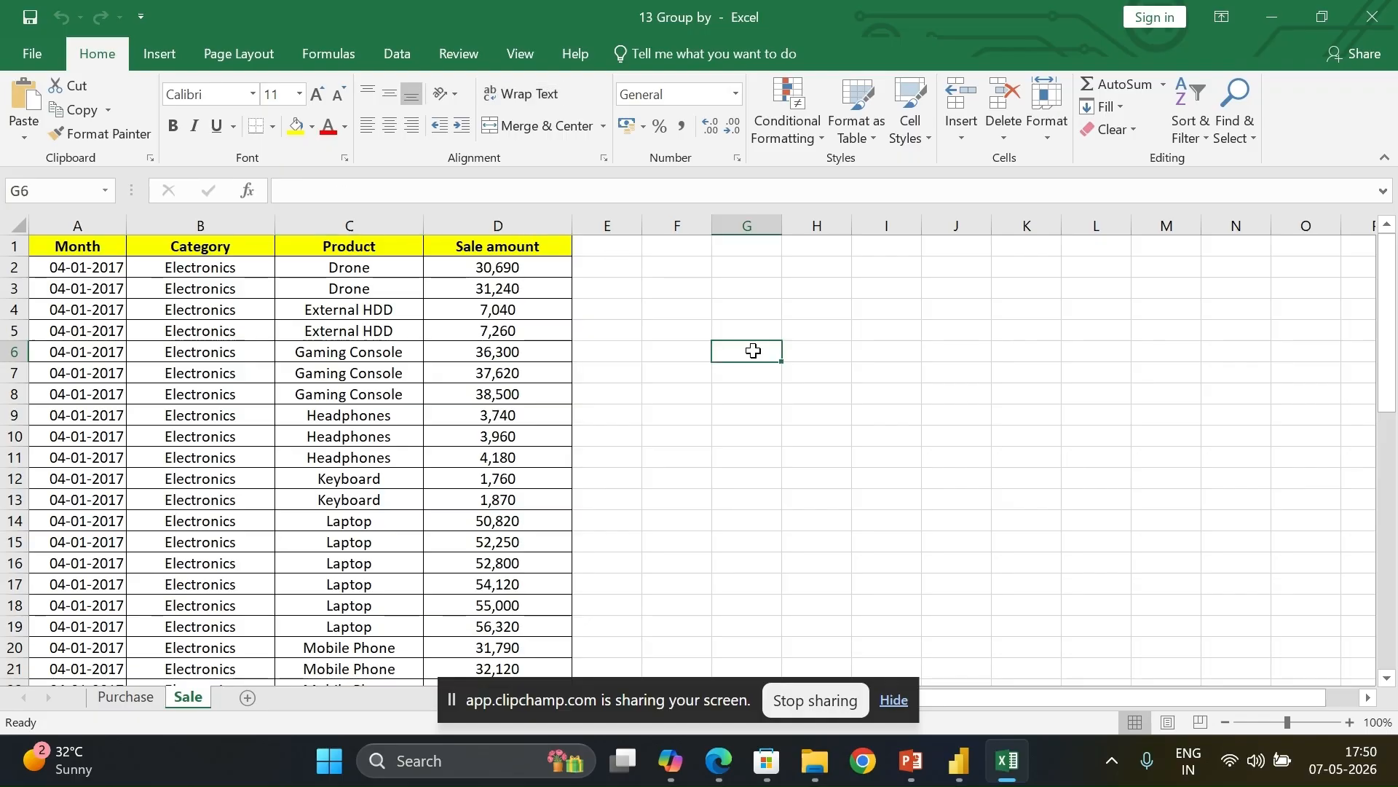
{"action": "left_click", "coordinate": [132, 696]}
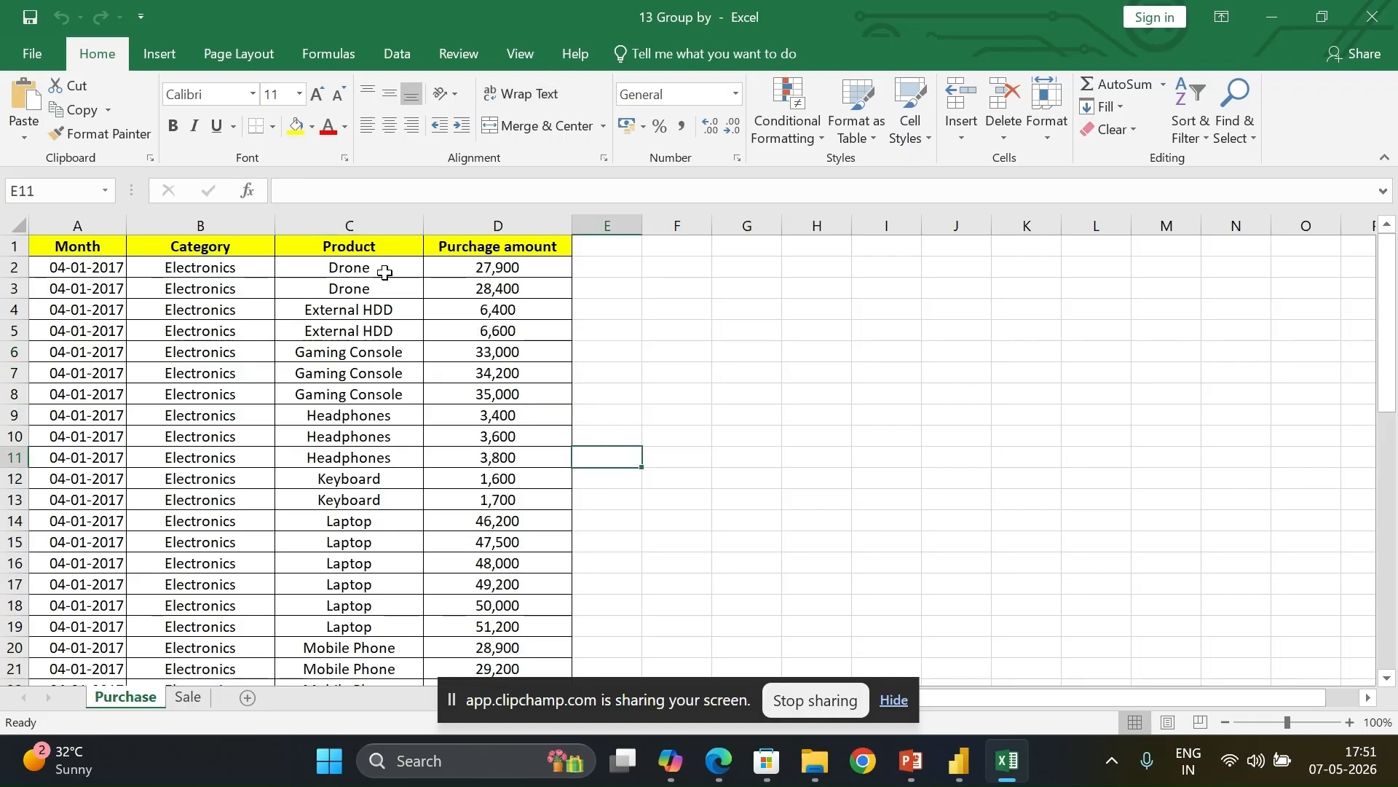
{"action": "left_click_drag", "start_coordinate": [385, 271], "coordinate": [382, 295]}
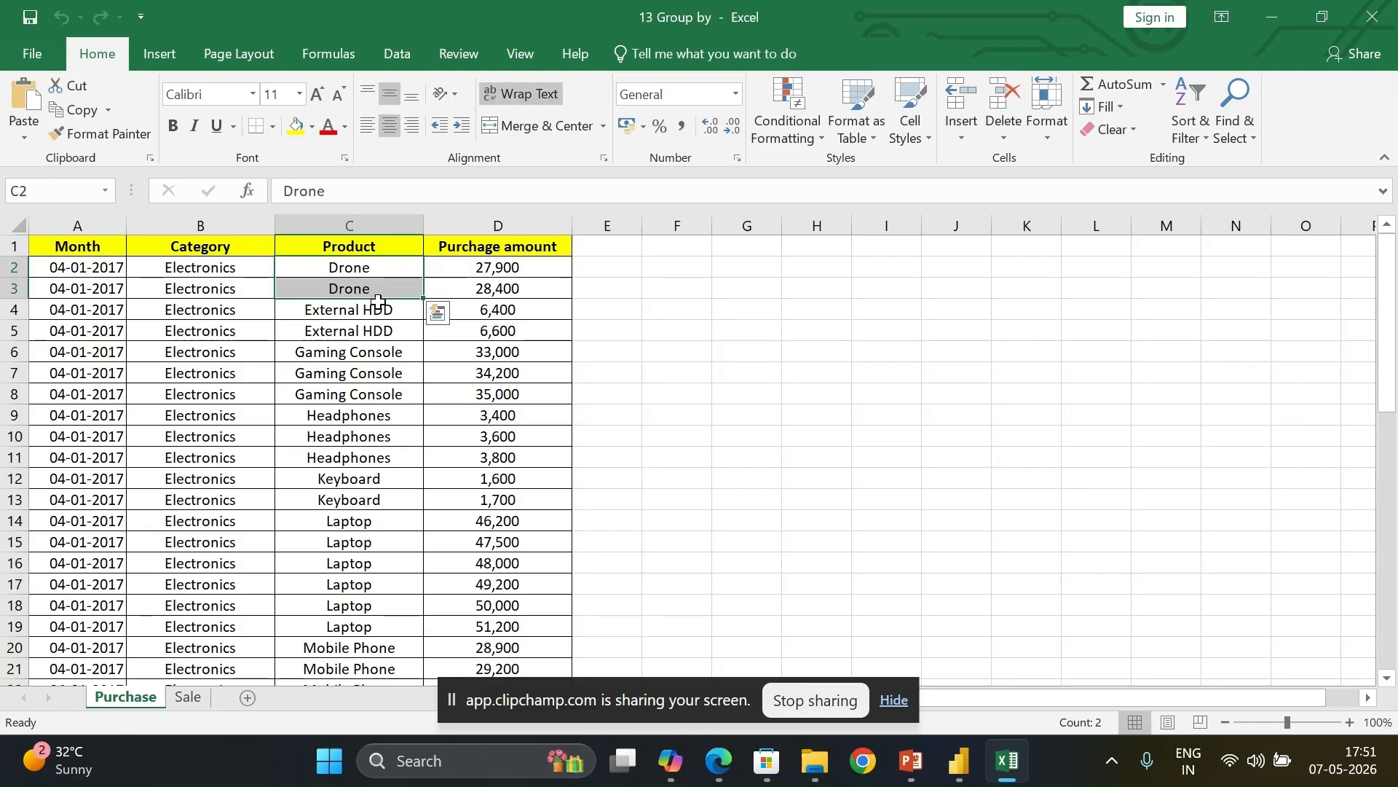
{"action": "left_click", "coordinate": [376, 268]}
{"action": "left_click", "coordinate": [381, 414]}
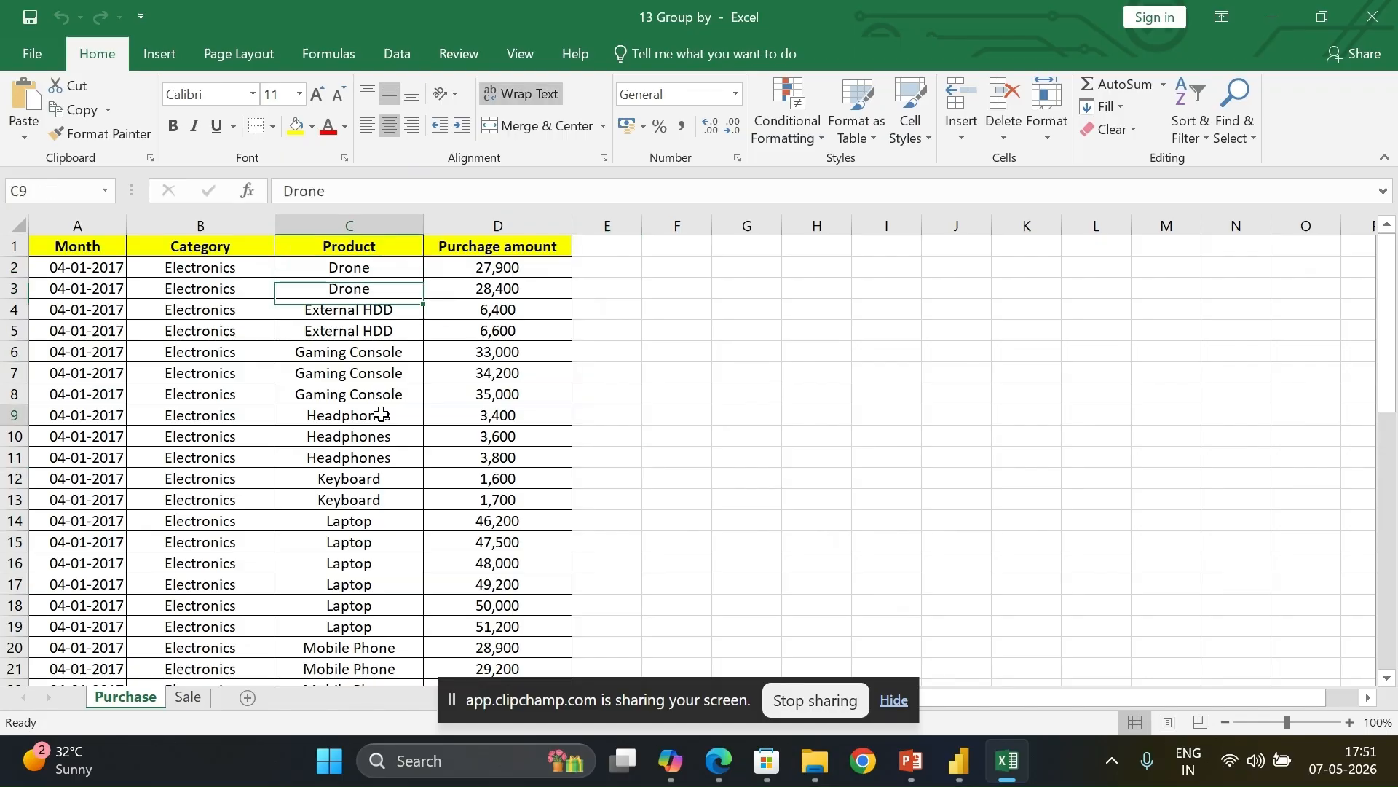
{"action": "left_click", "coordinate": [370, 486]}
{"action": "left_click_drag", "start_coordinate": [369, 490], "coordinate": [370, 533]}
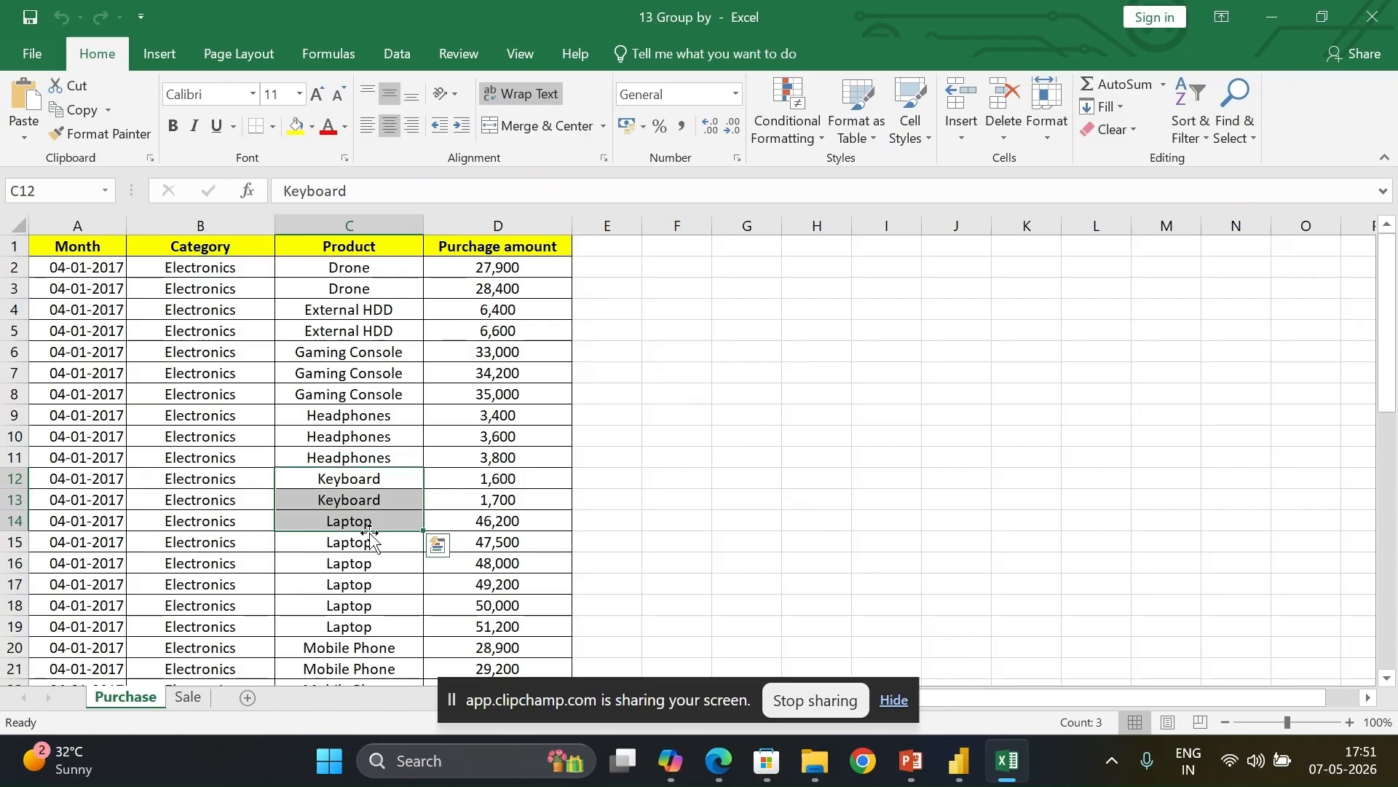
{"action": "left_click", "coordinate": [661, 431]}
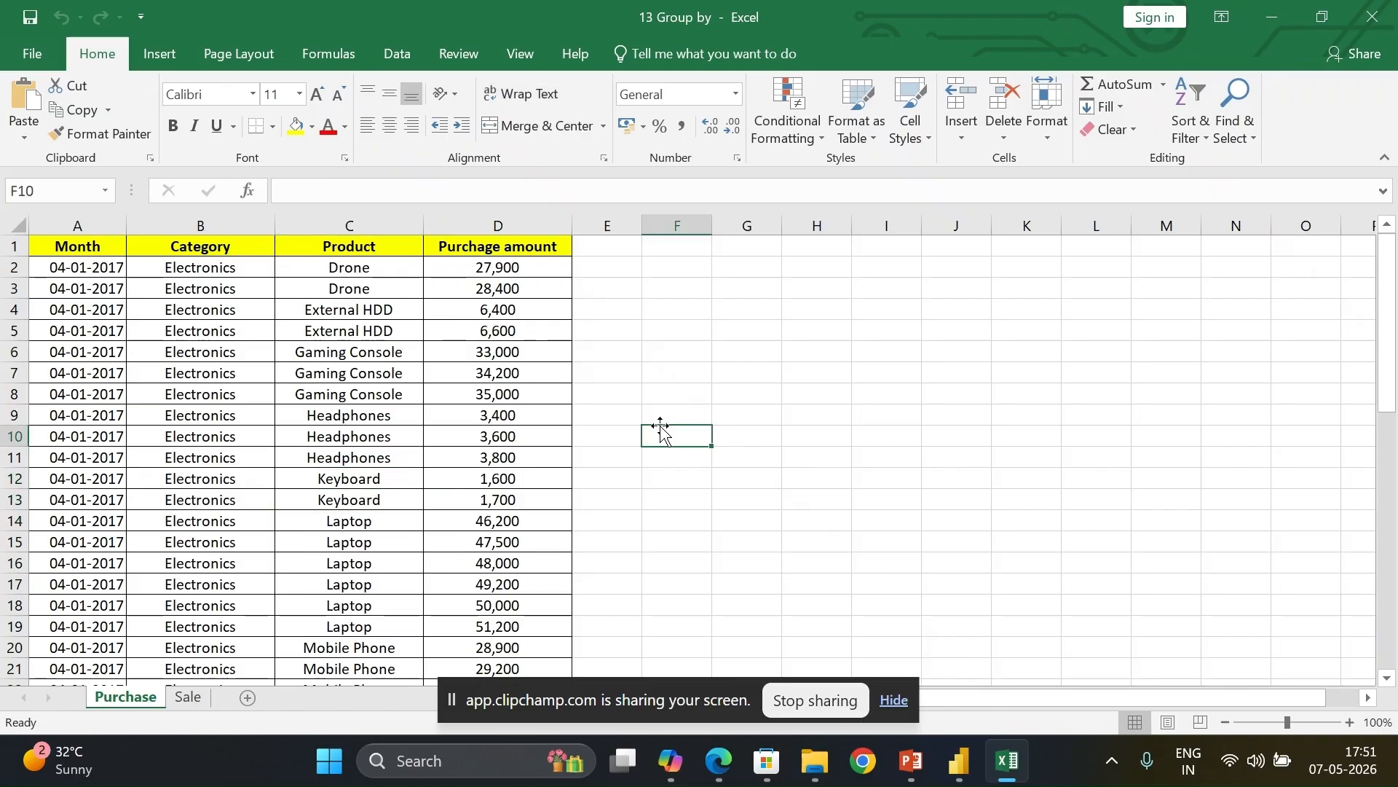
{"action": "left_click_drag", "start_coordinate": [516, 265], "coordinate": [509, 288]}
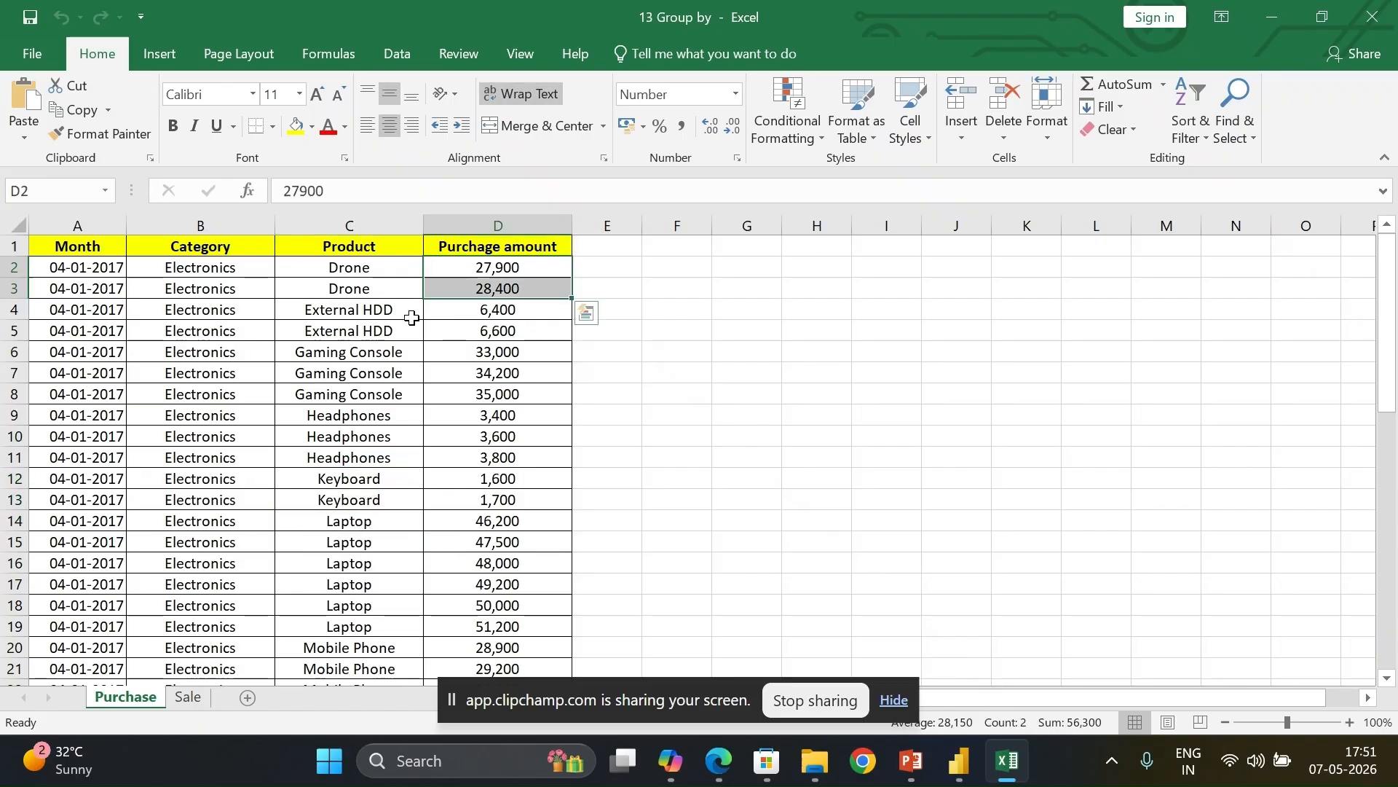
{"action": "left_click_drag", "start_coordinate": [372, 309], "coordinate": [372, 330]}
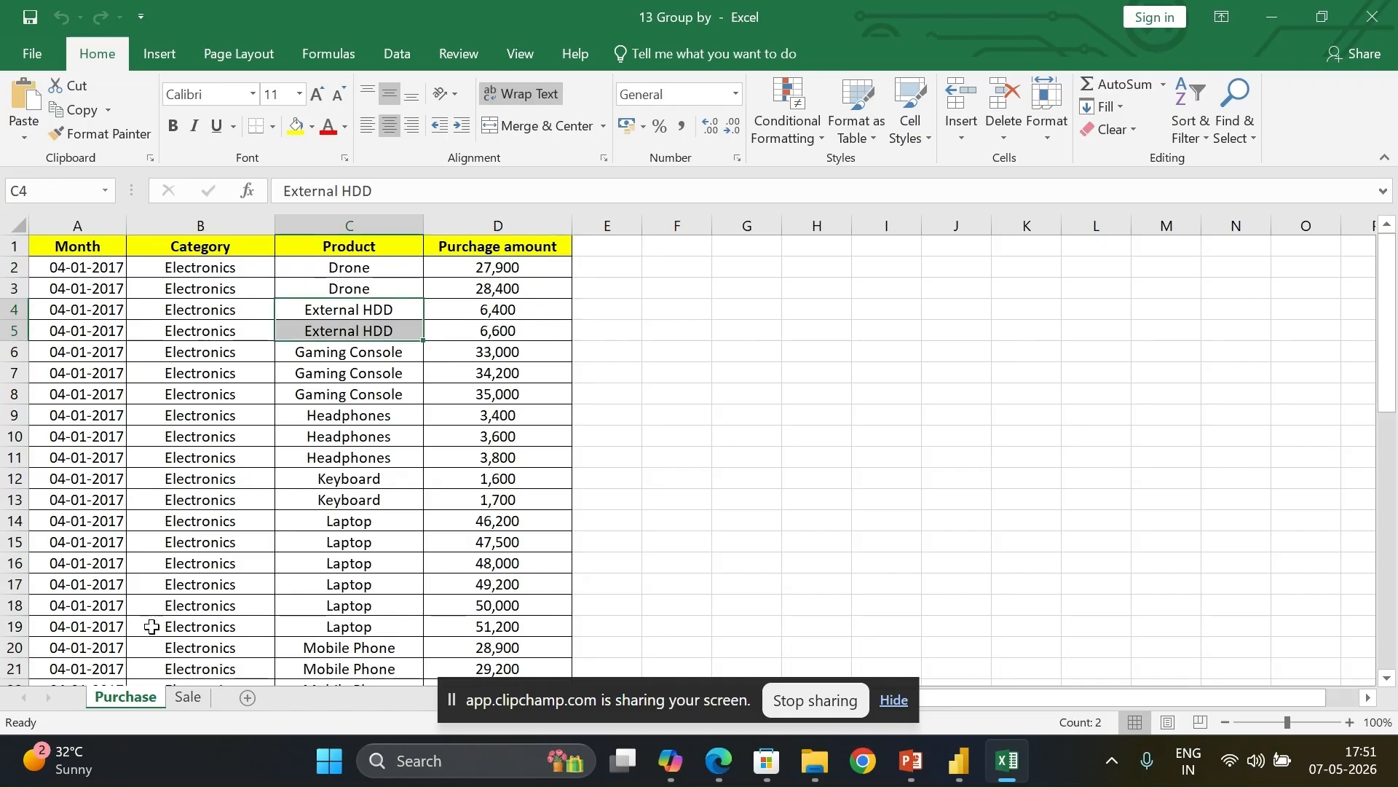
{"action": "key", "text": "ctrl+Page_Down"}
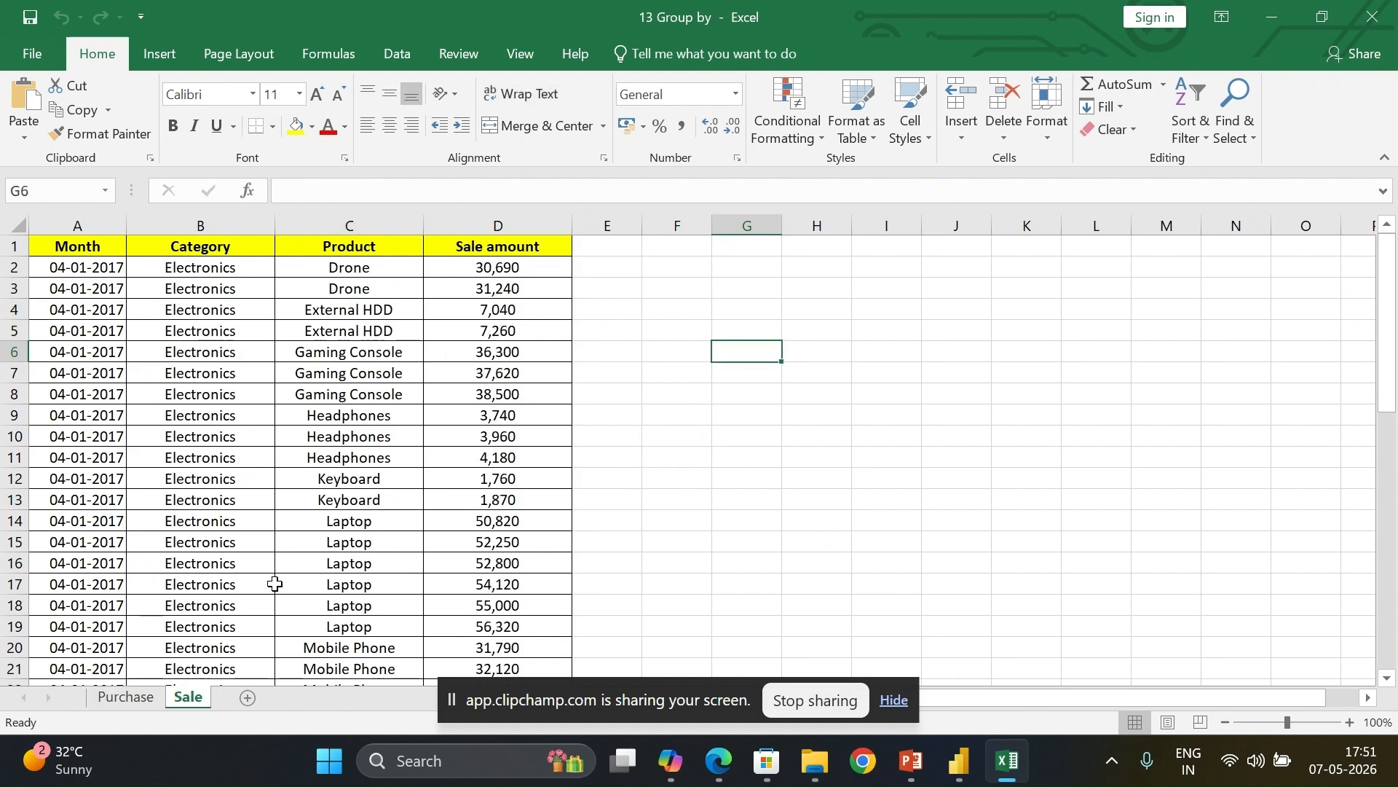
{"action": "left_click", "coordinate": [131, 697]}
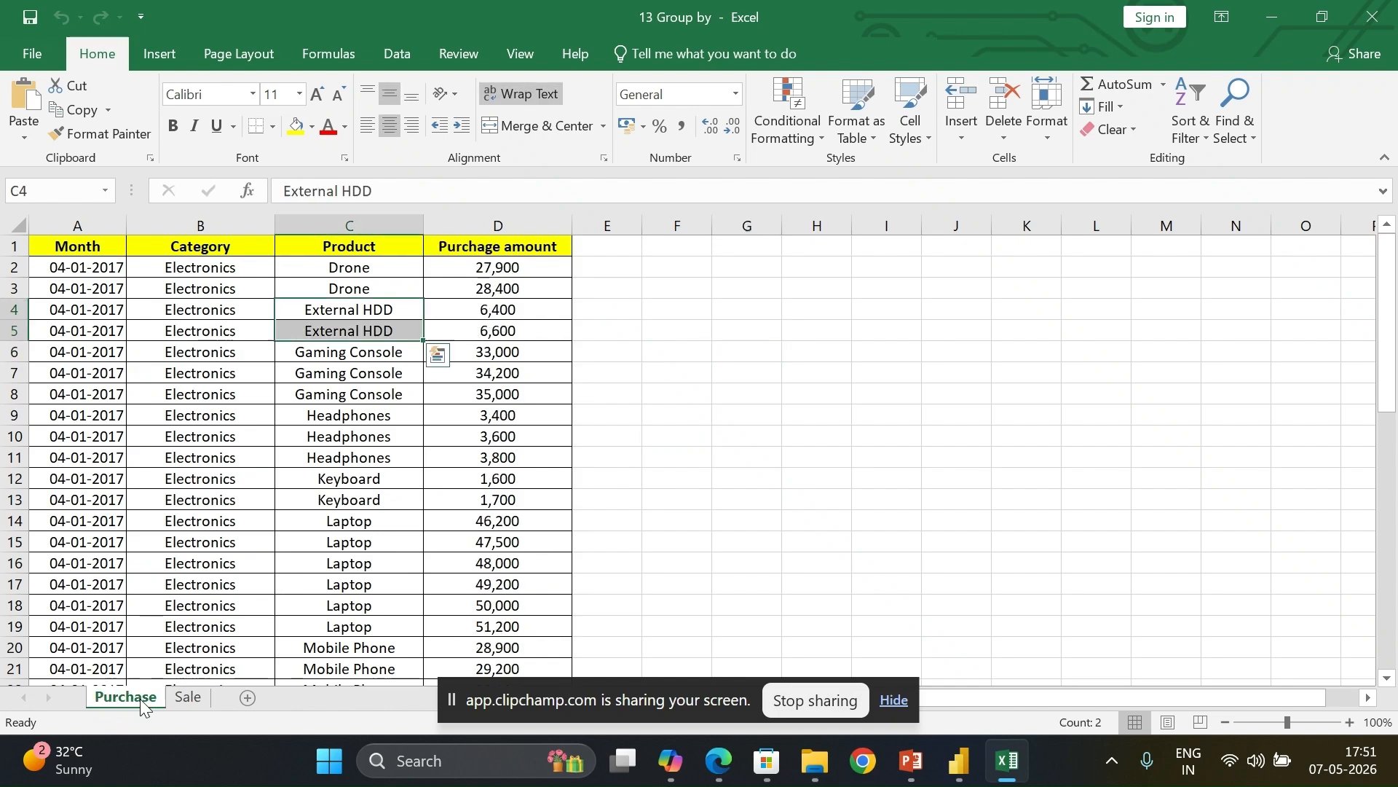
{"action": "left_click", "coordinate": [184, 697]}
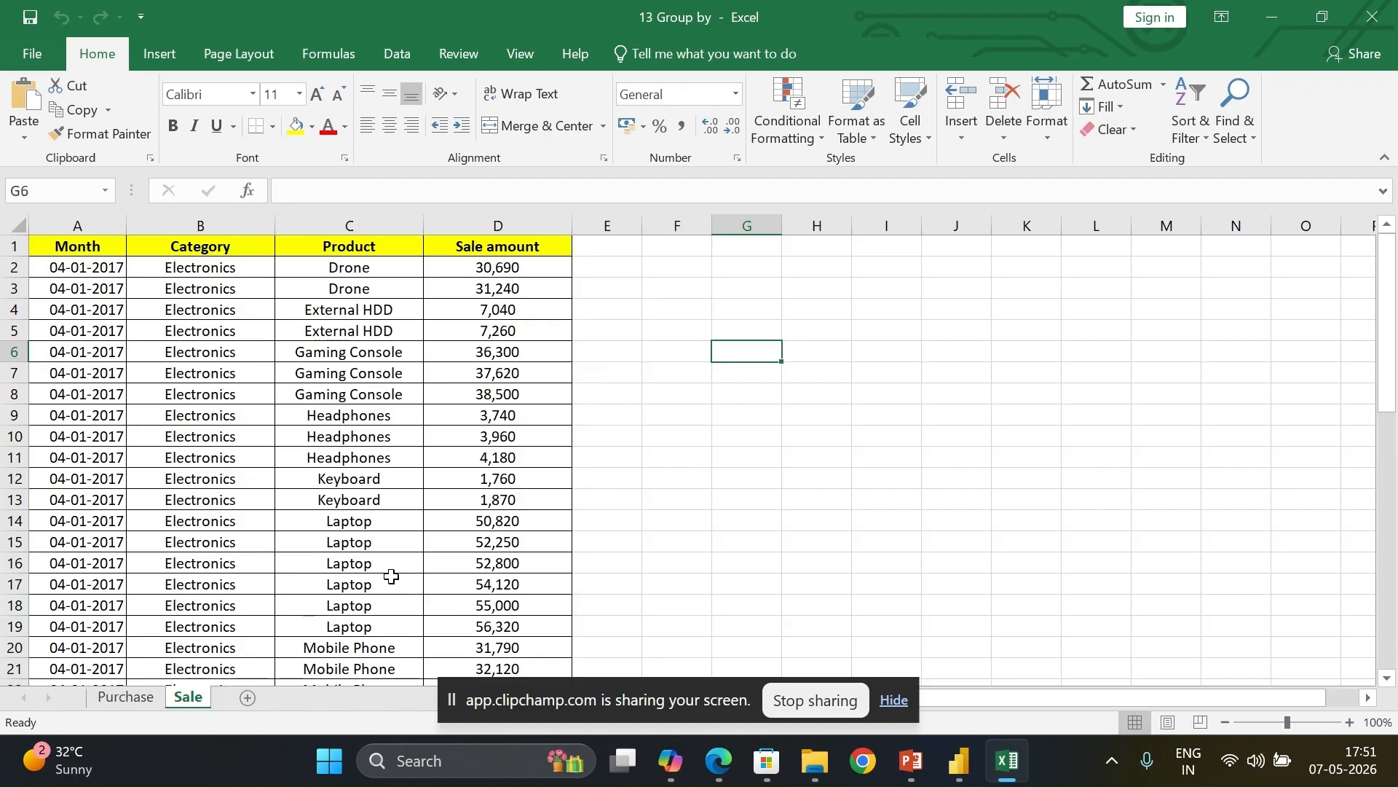
Step: Close the 13 Group by workbook and switch to the untitled report in Power BI Desktop
{"action": "key", "text": "alt+Tab"}
{"action": "key", "text": "Escape"}
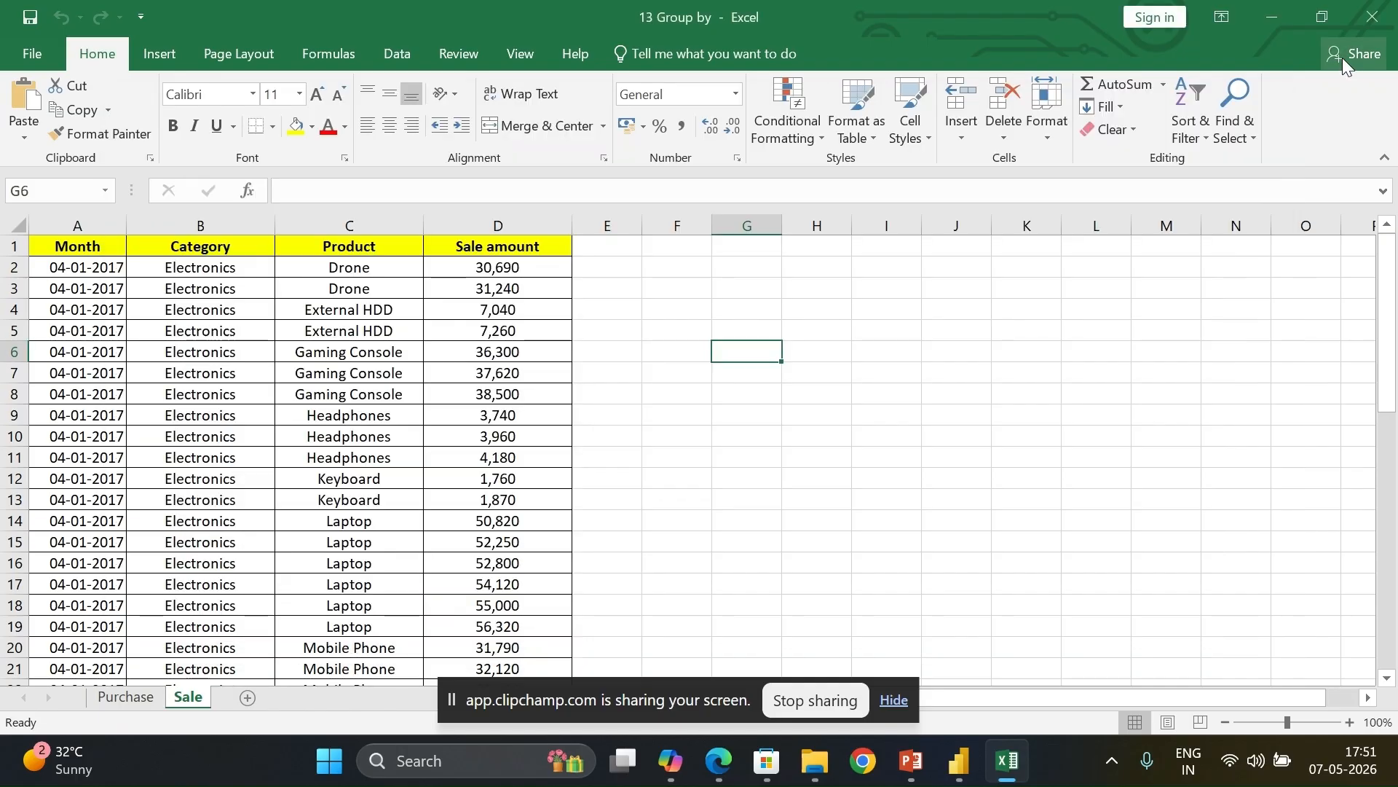
{"action": "key", "text": "alt+F4"}
{"action": "key", "text": "alt+Tab"}
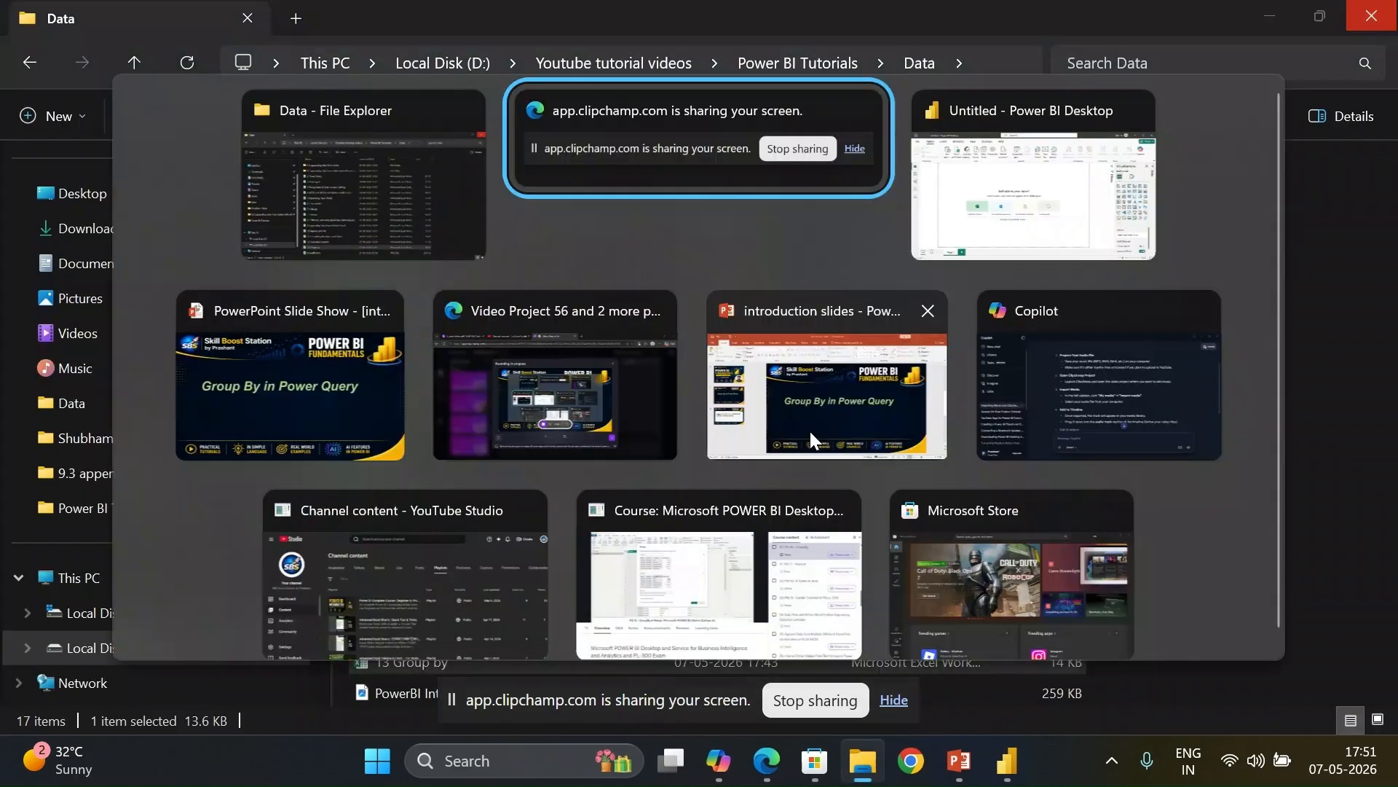
{"action": "key", "text": "alt+Tab"}
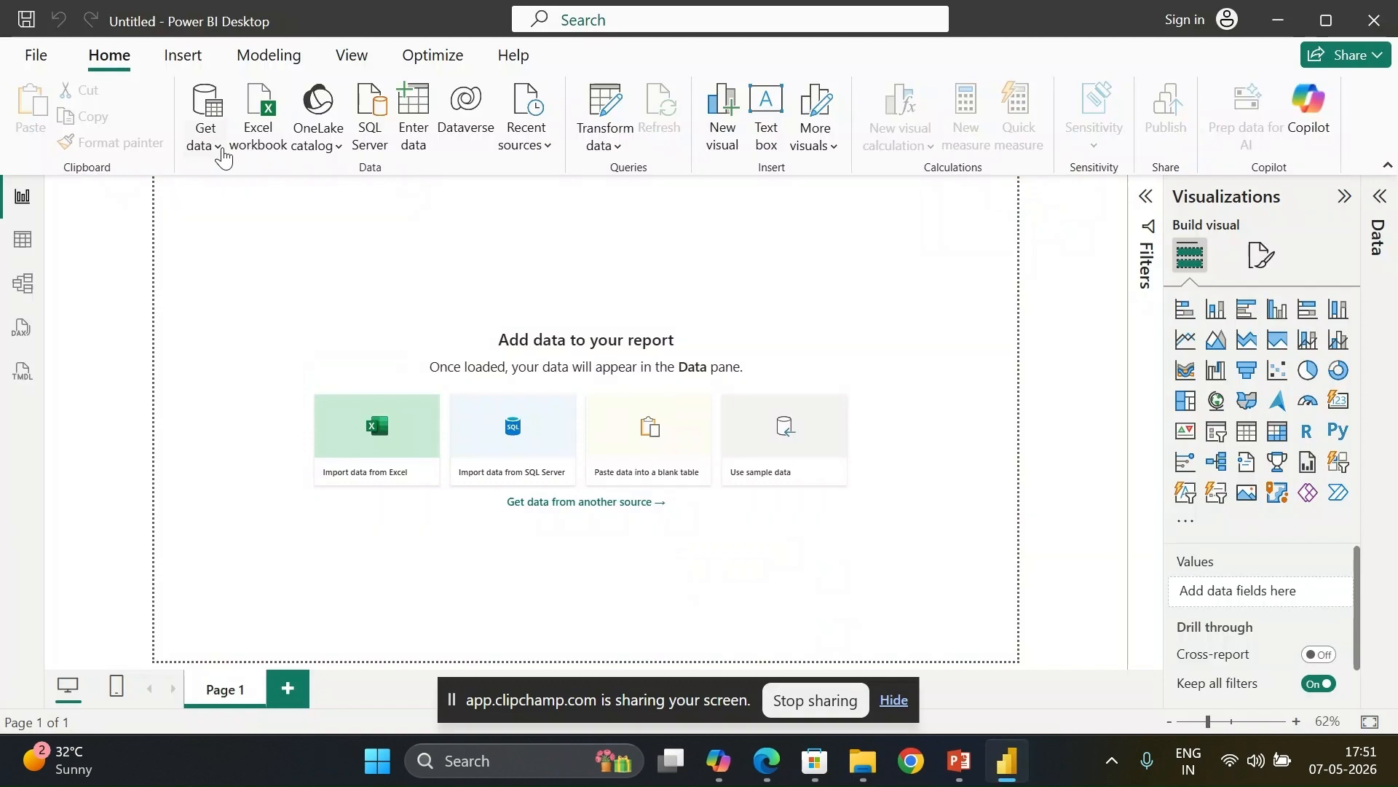
Step: Connect to the Excel workbook 13 Group by from the Data folder as a data source
{"action": "left_click", "coordinate": [223, 158]}
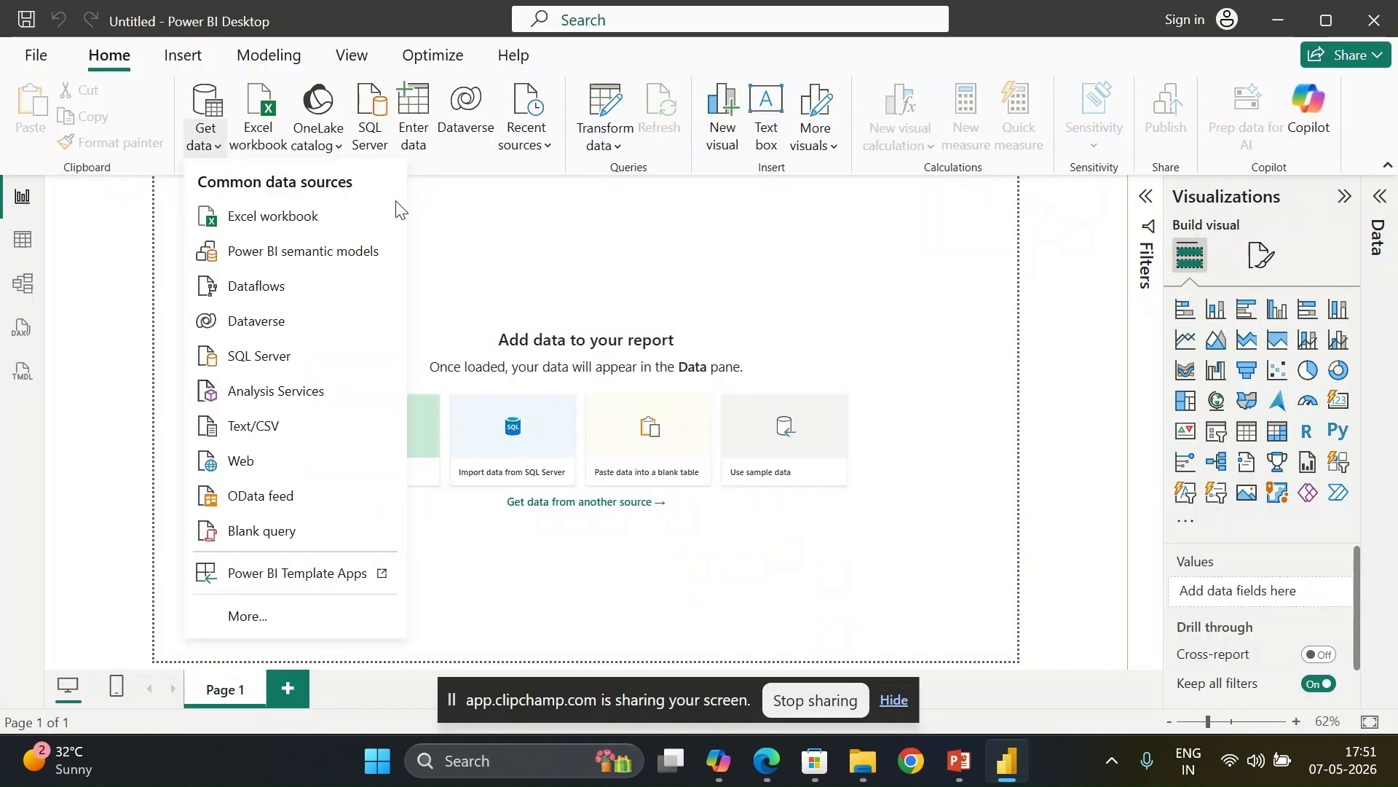
{"action": "left_click", "coordinate": [521, 230]}
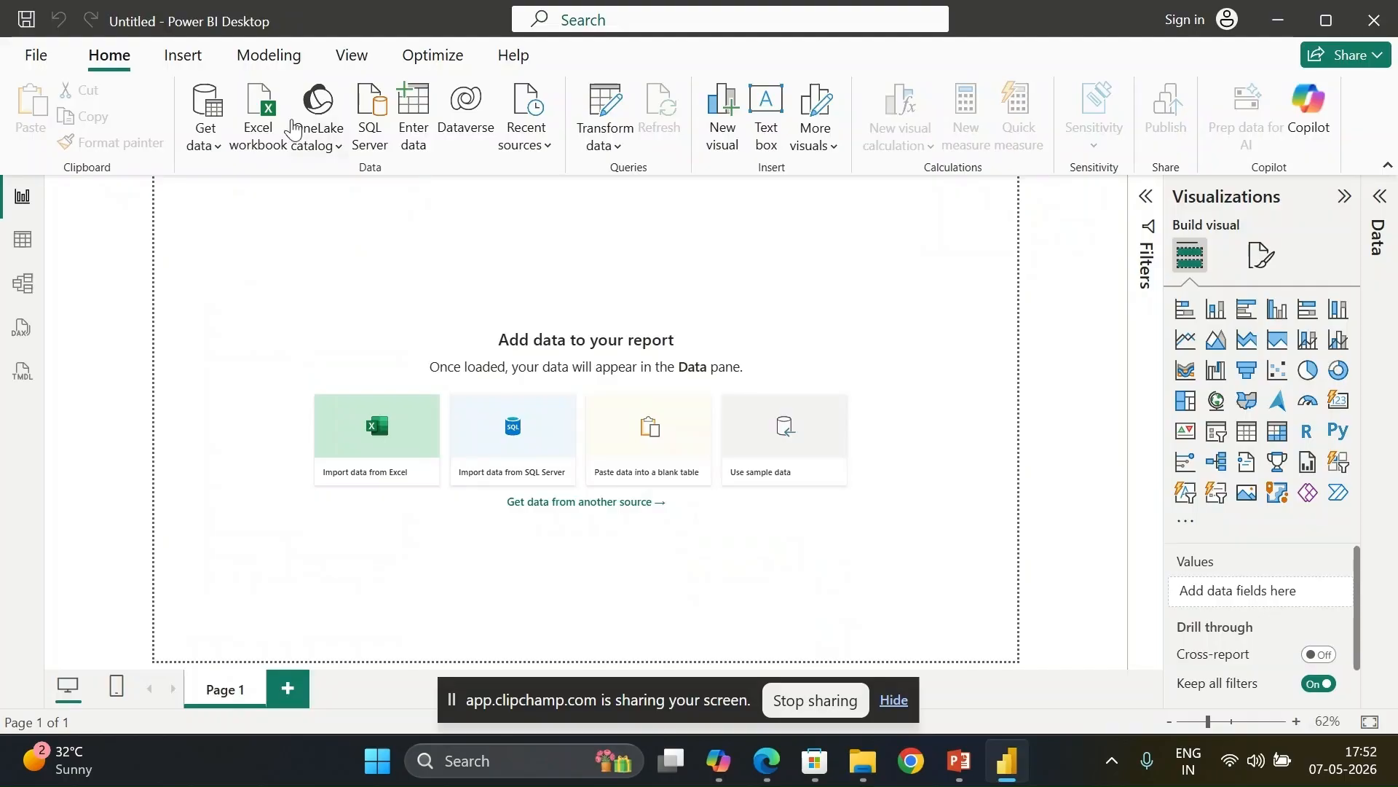
{"action": "left_click", "coordinate": [271, 109]}
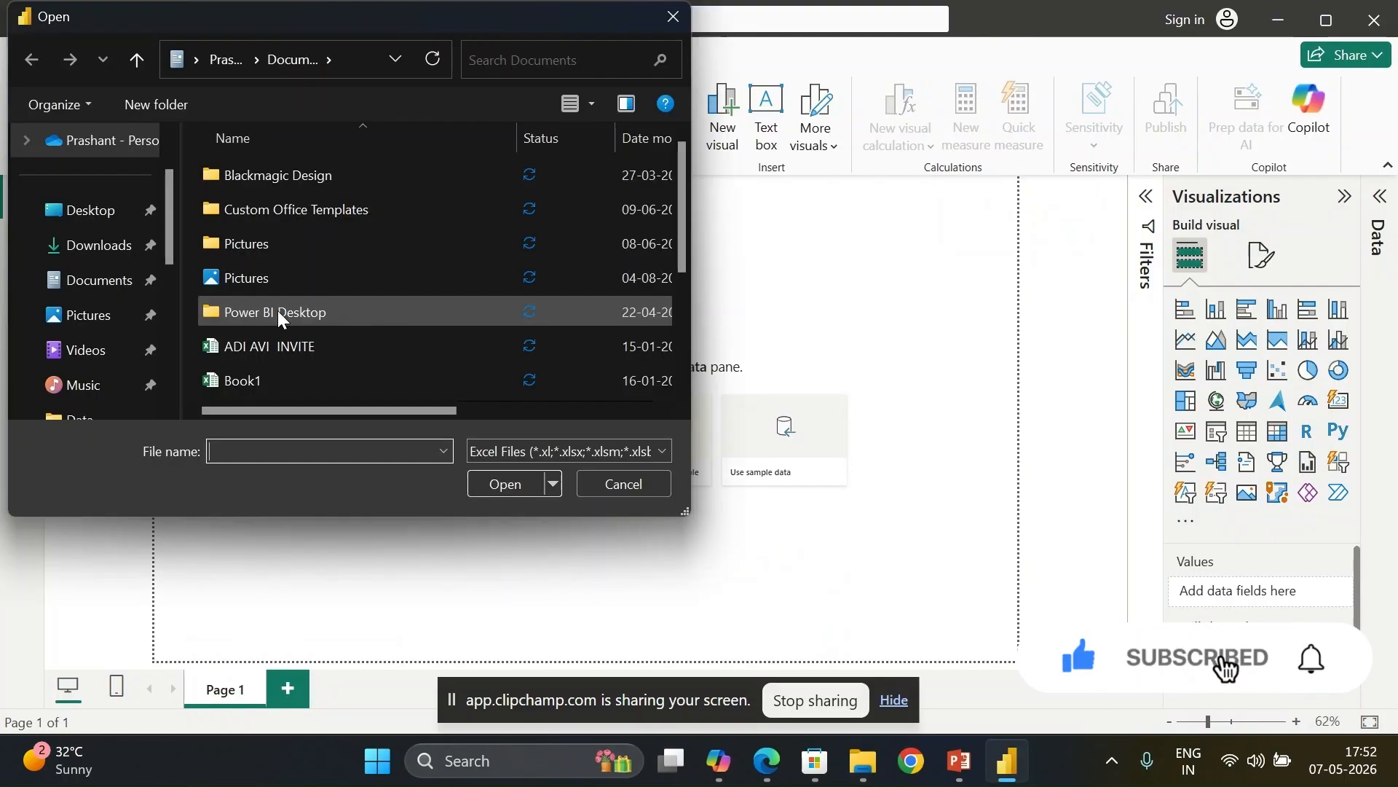
{"action": "scroll", "coordinate": [121, 342], "scroll_direction": "down", "scroll_amount": 2}
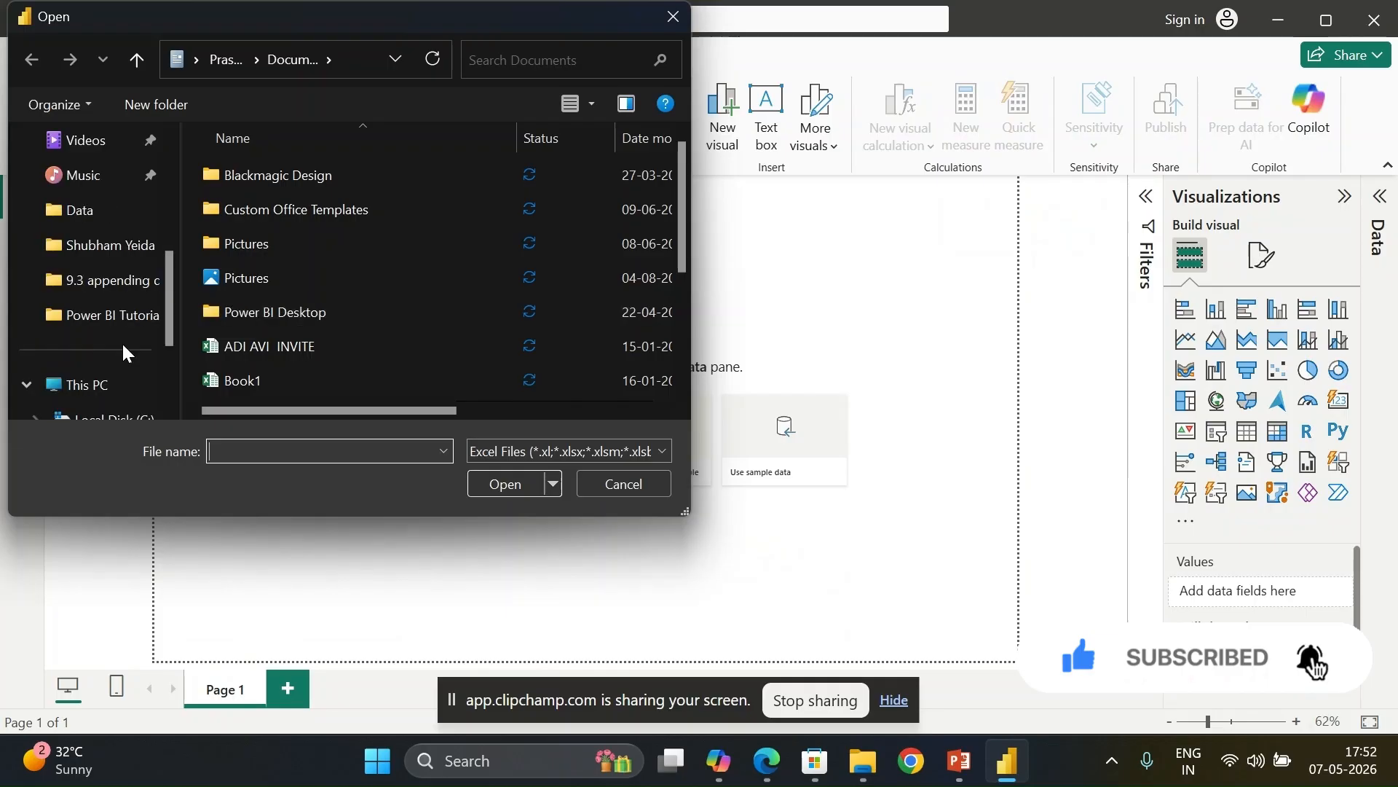
{"action": "left_click", "coordinate": [109, 284]}
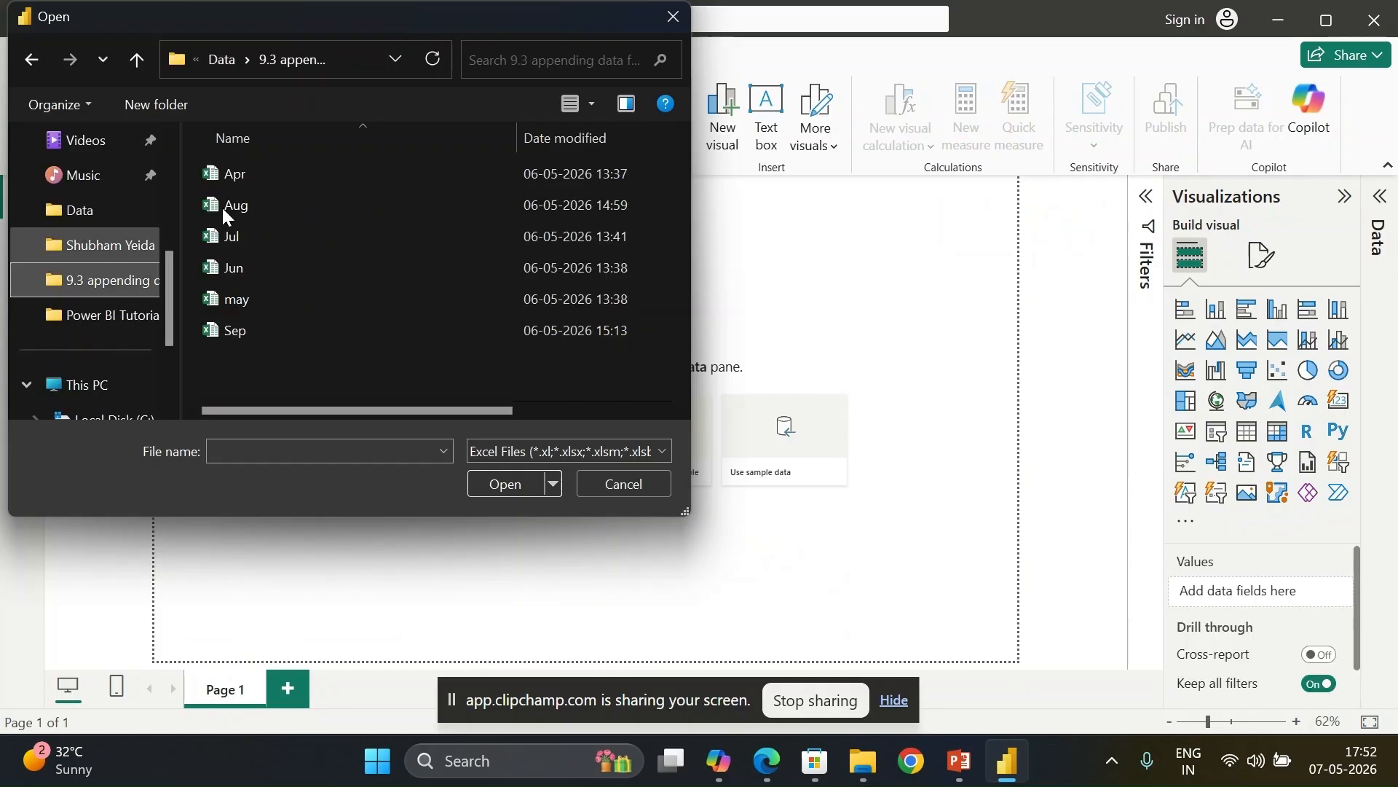
{"action": "left_click", "coordinate": [223, 58]}
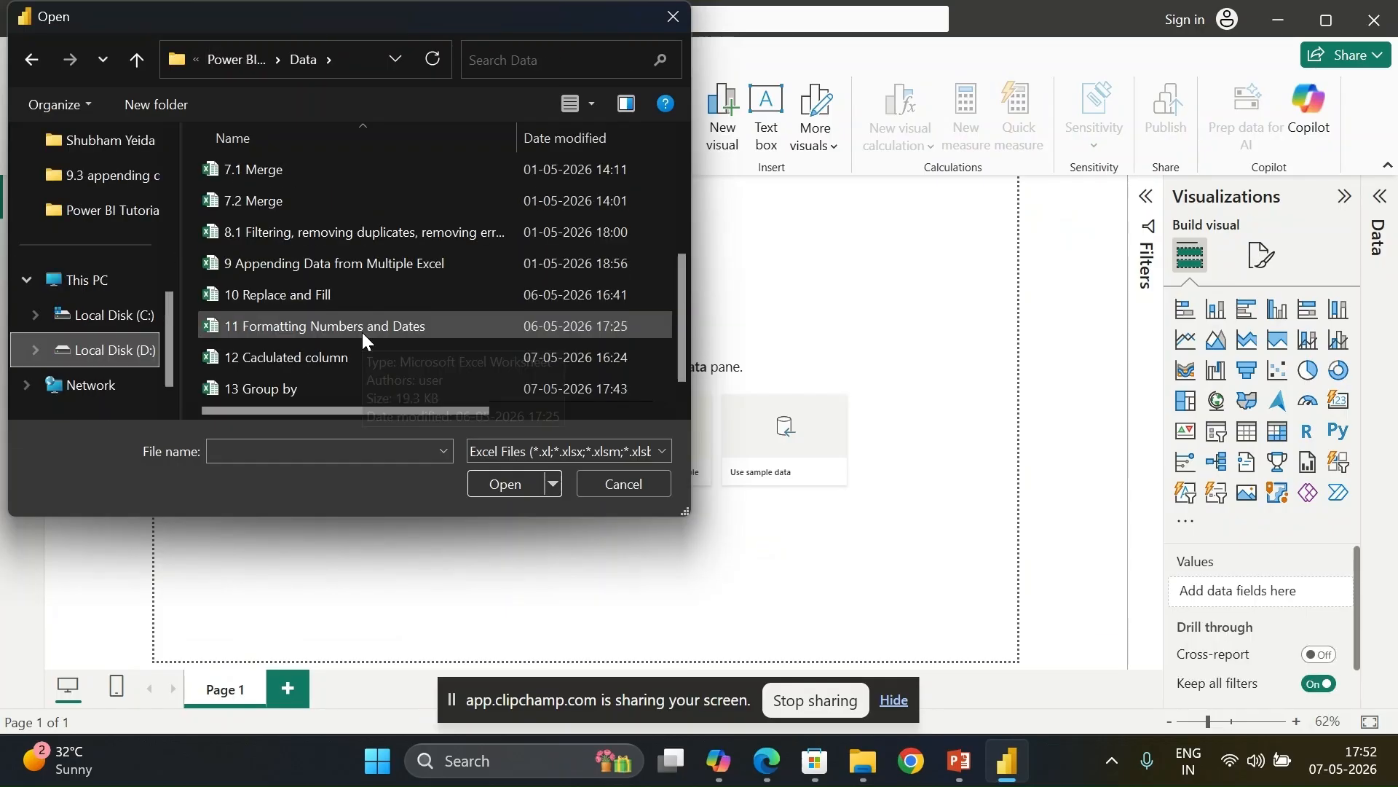
{"action": "double_click", "coordinate": [313, 388]}
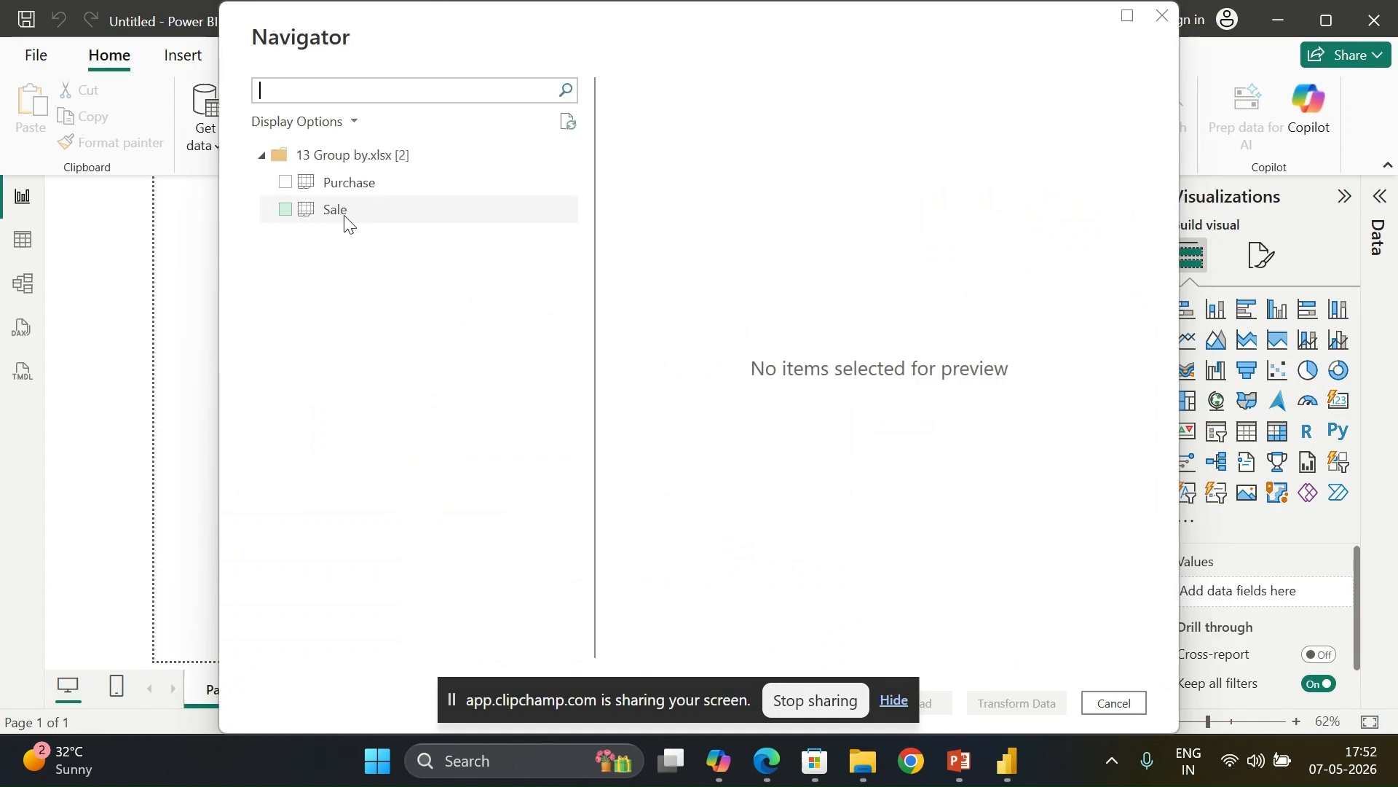
Step: Select the Purchase and Sale tables of the workbook and load them into Power Query for transformation
{"action": "left_click", "coordinate": [285, 184]}
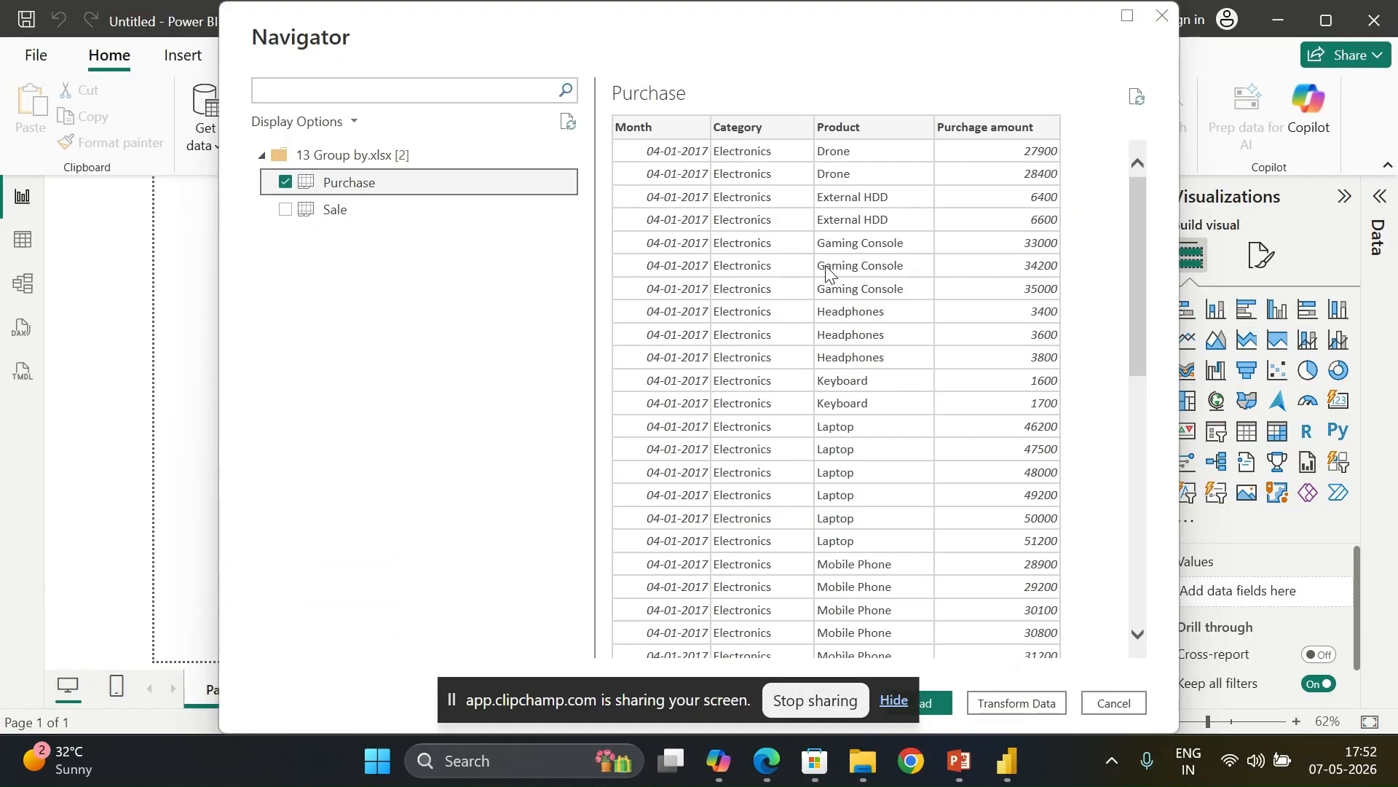
{"action": "left_click", "coordinate": [286, 211]}
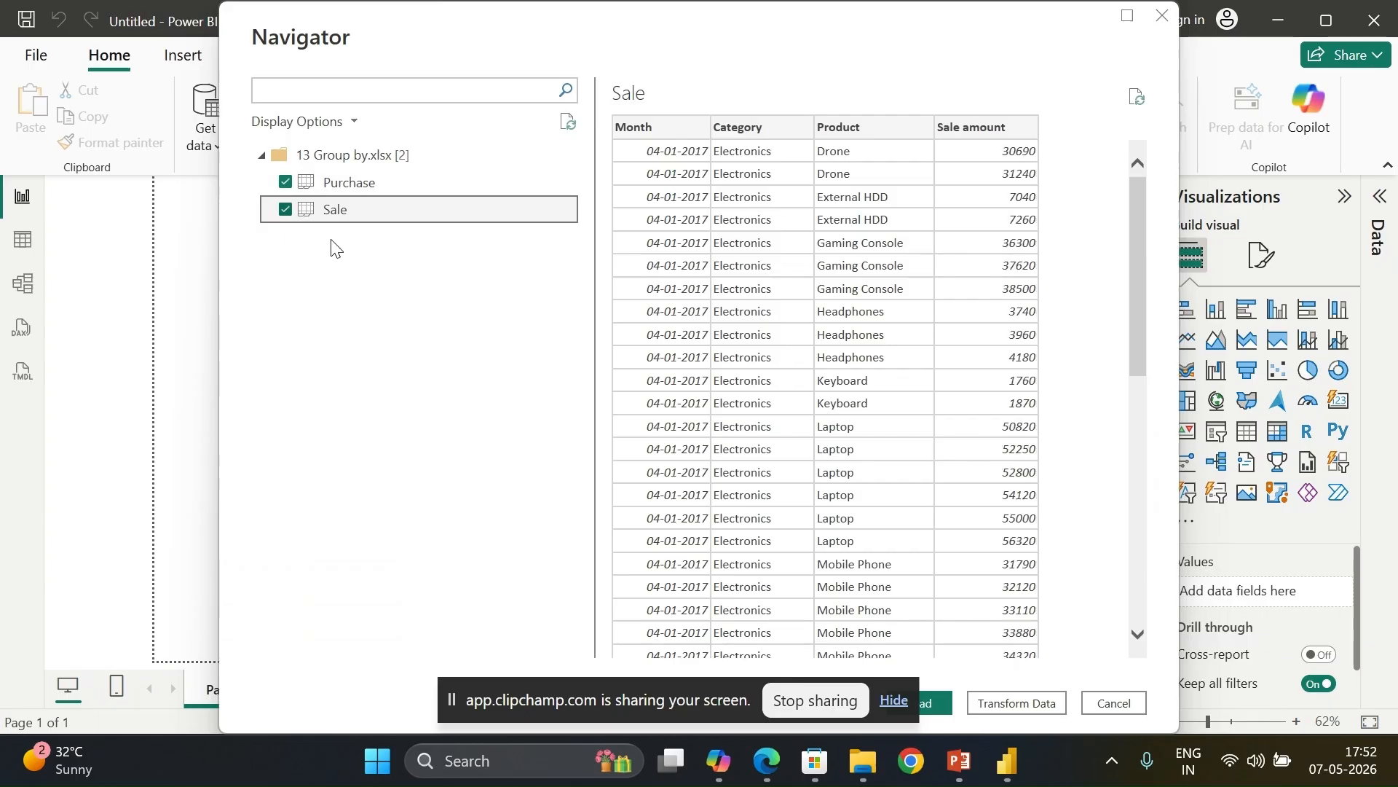
{"action": "left_click_drag", "start_coordinate": [588, 710], "coordinate": [269, 712]}
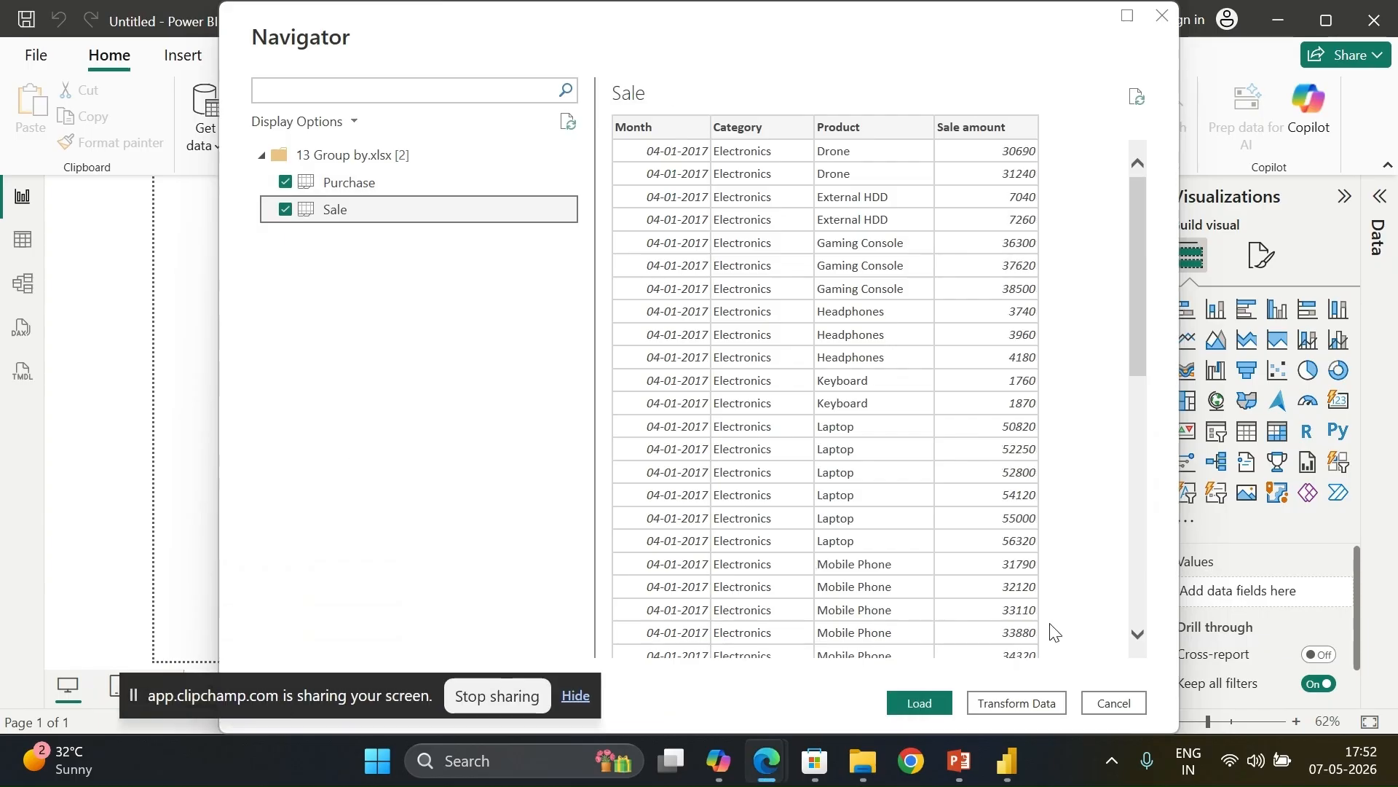
{"action": "left_click", "coordinate": [1018, 705]}
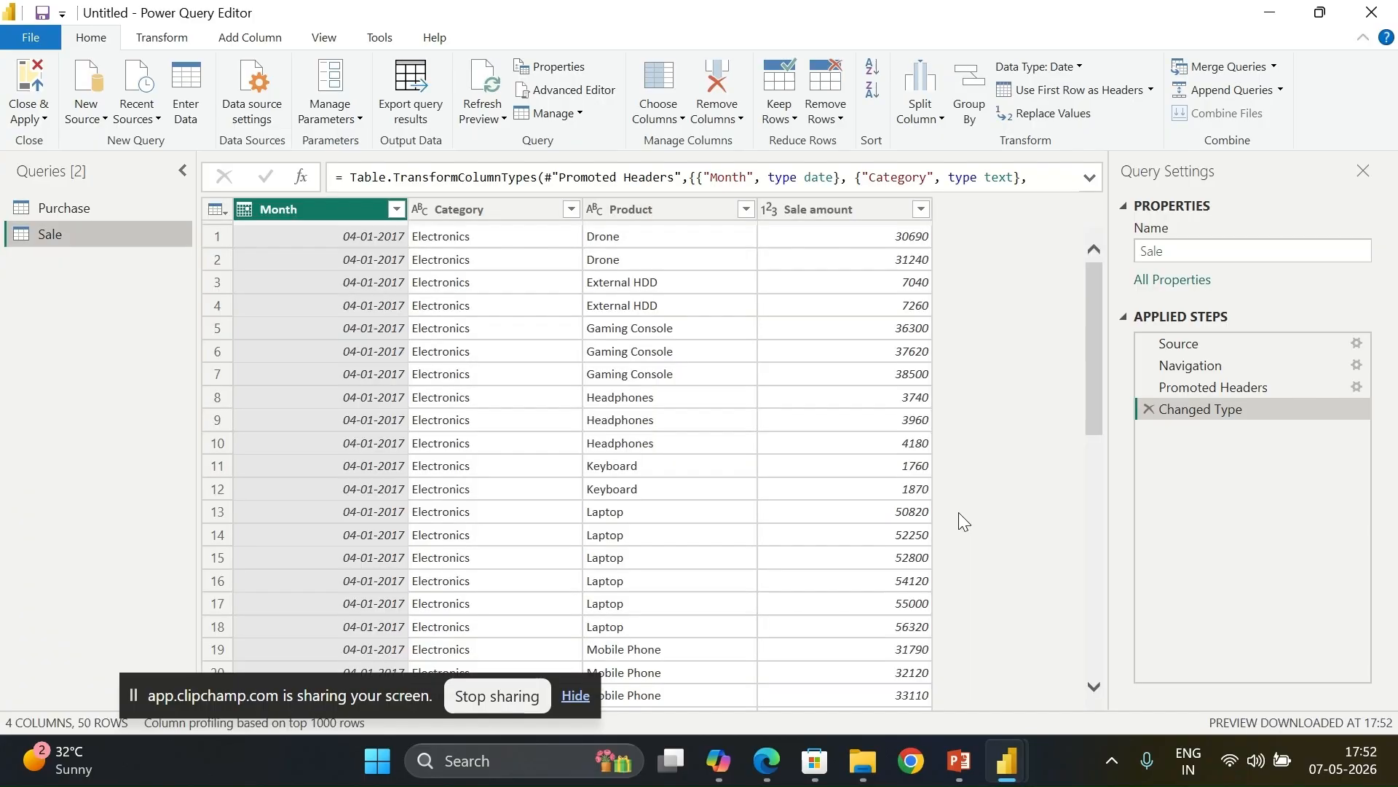
Step: Start a Group By operation on the Purchase query
{"action": "left_click", "coordinate": [73, 207]}
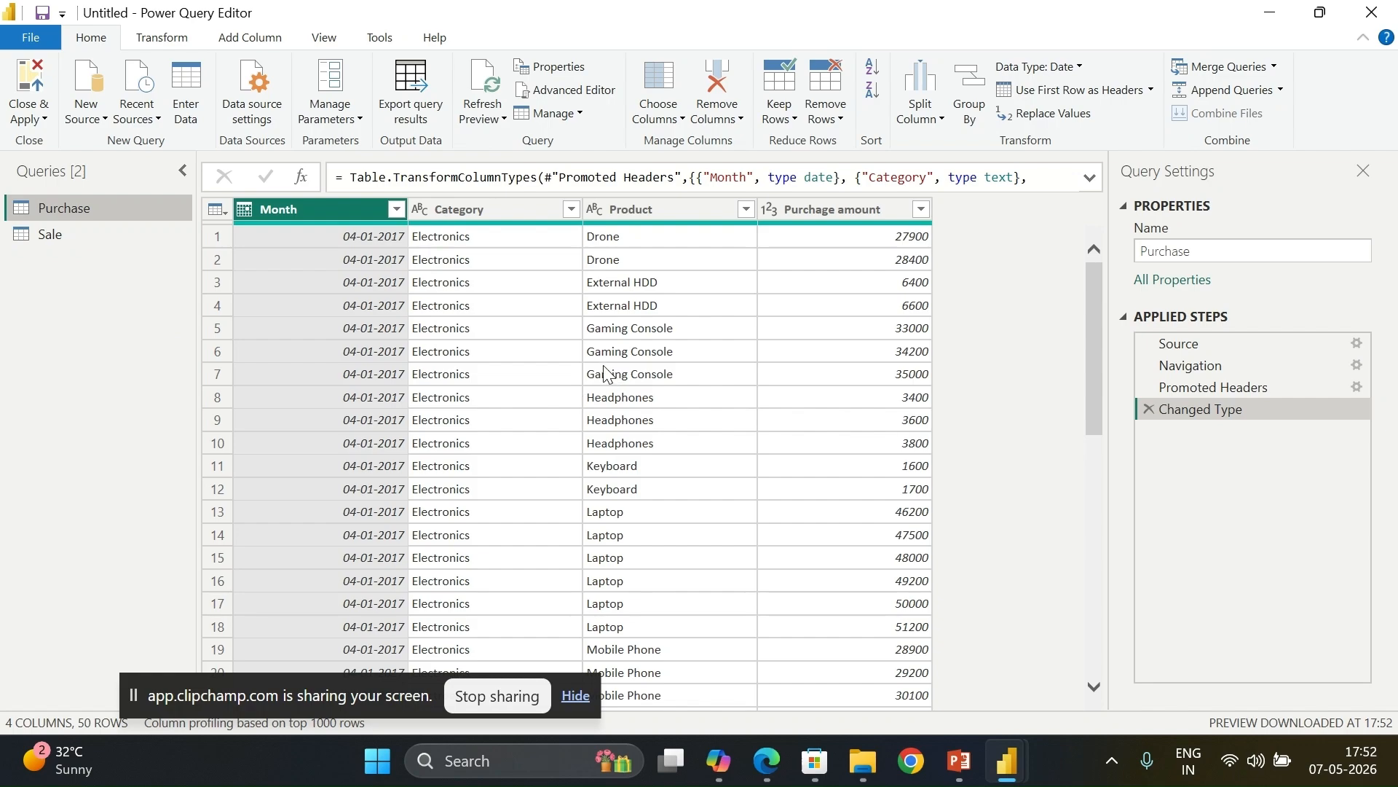
{"action": "left_click", "coordinate": [164, 38]}
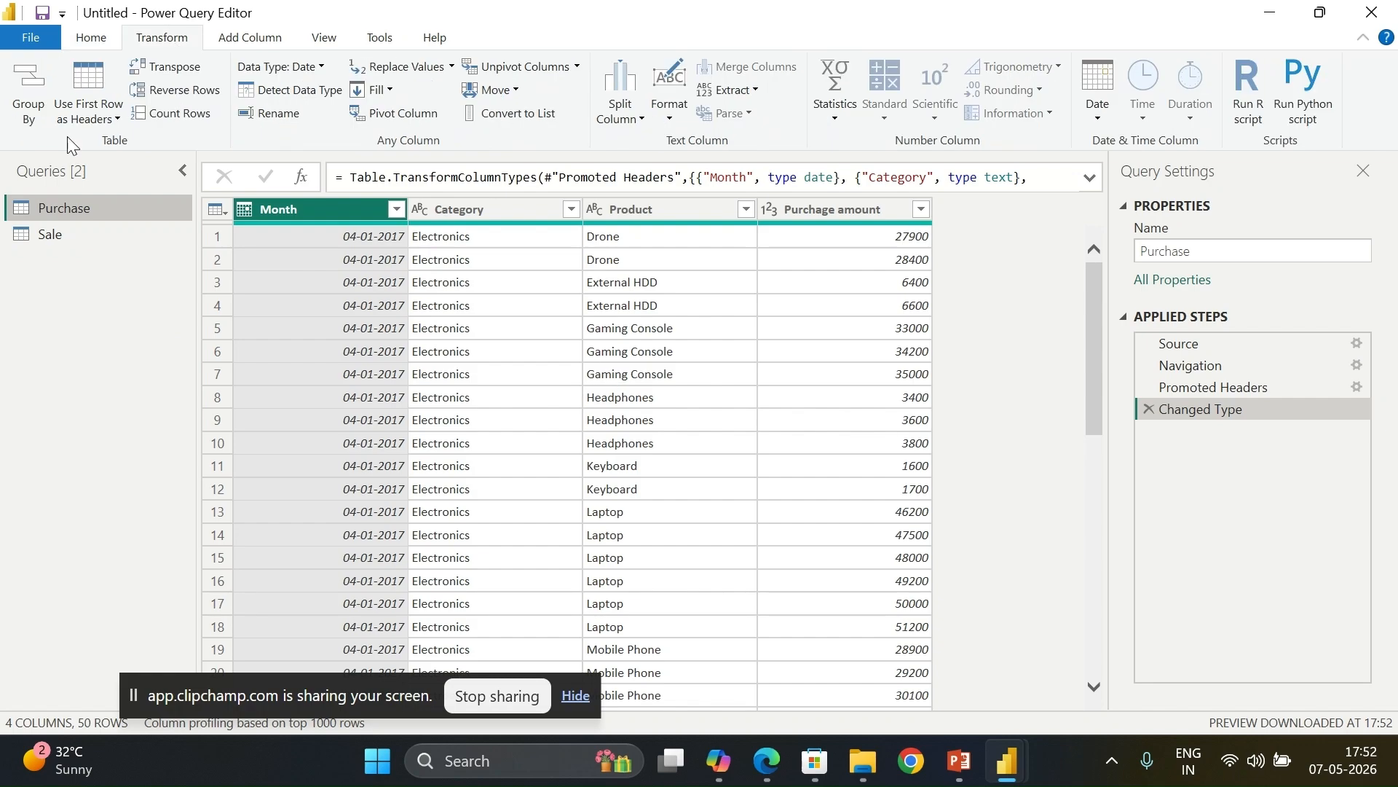
{"action": "left_click", "coordinate": [37, 114]}
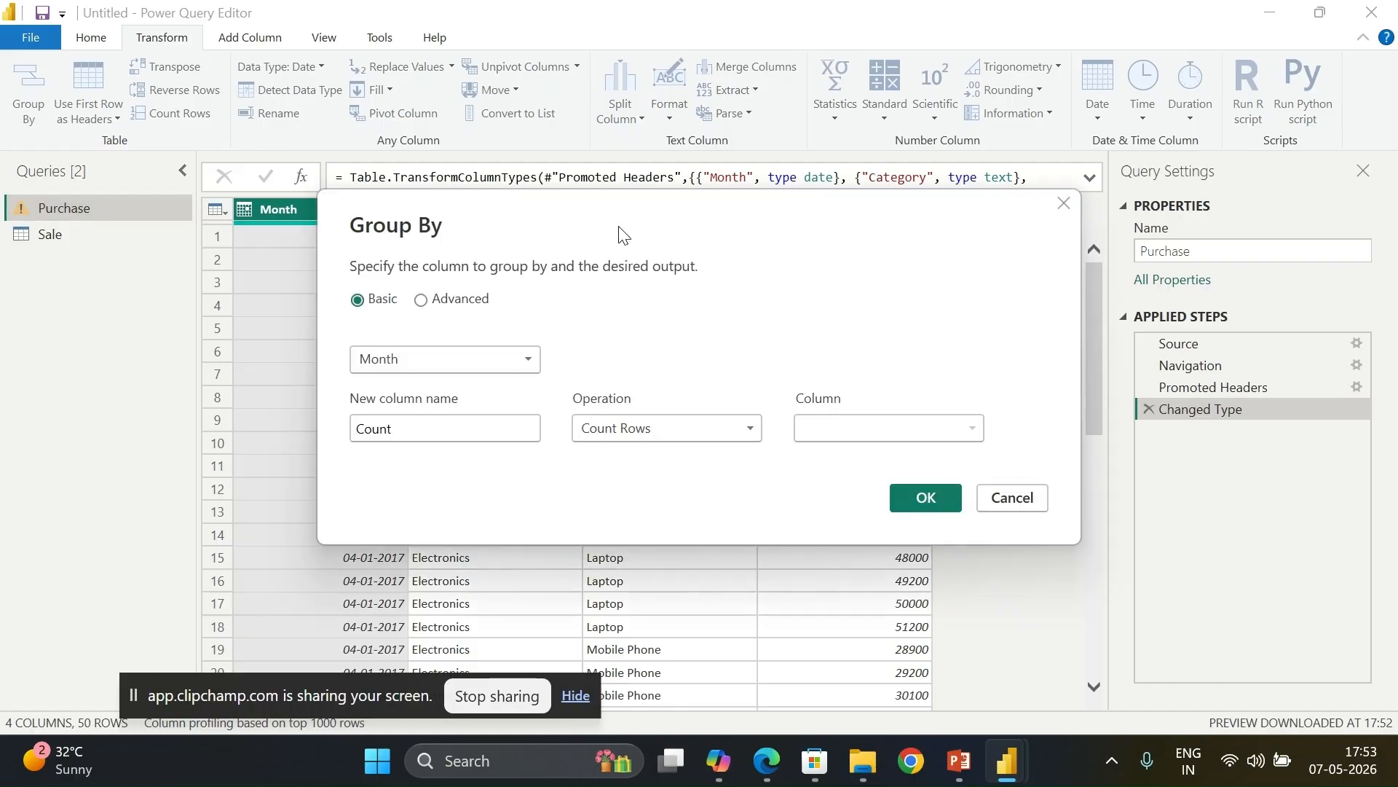
{"action": "left_click_drag", "start_coordinate": [622, 232], "coordinate": [965, 75]}
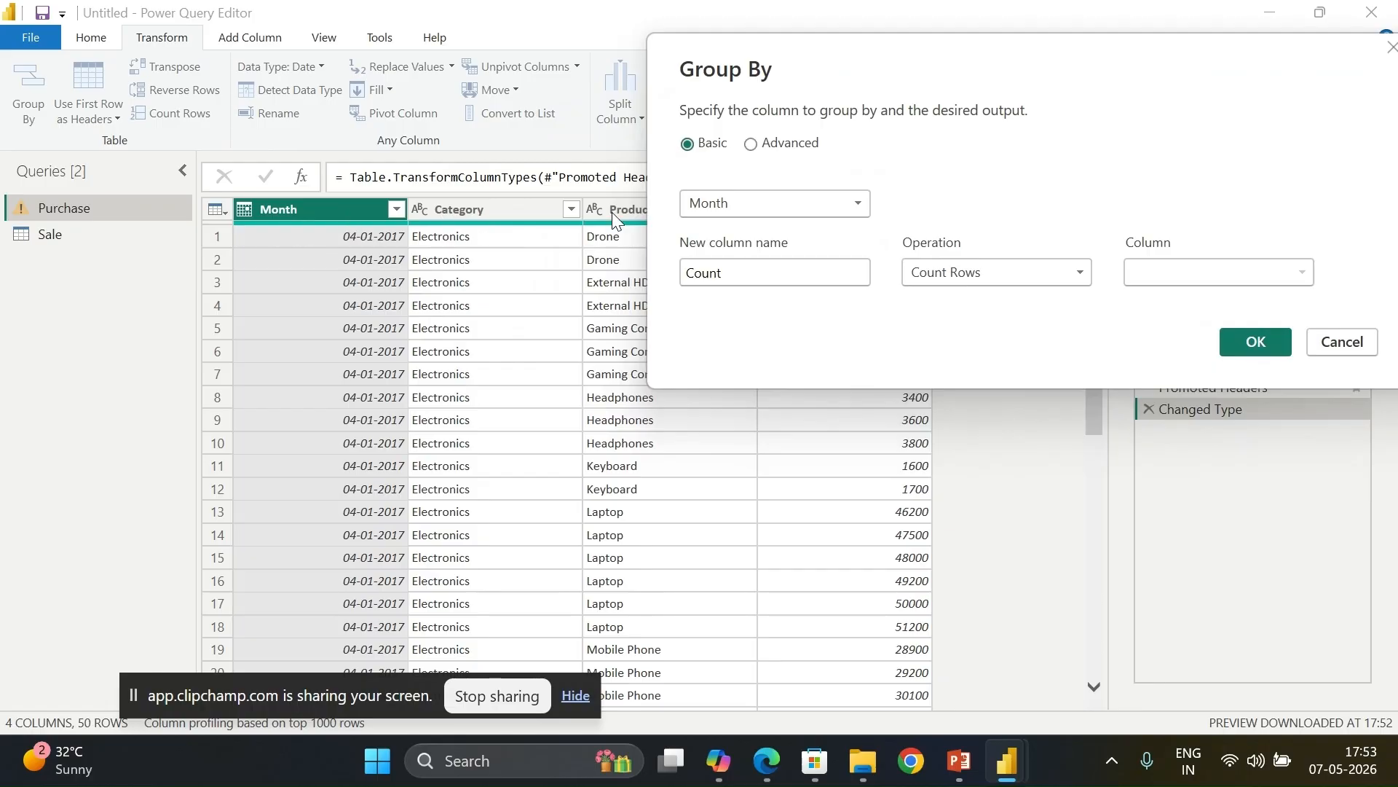
{"action": "left_click_drag", "start_coordinate": [876, 79], "coordinate": [485, 107]}
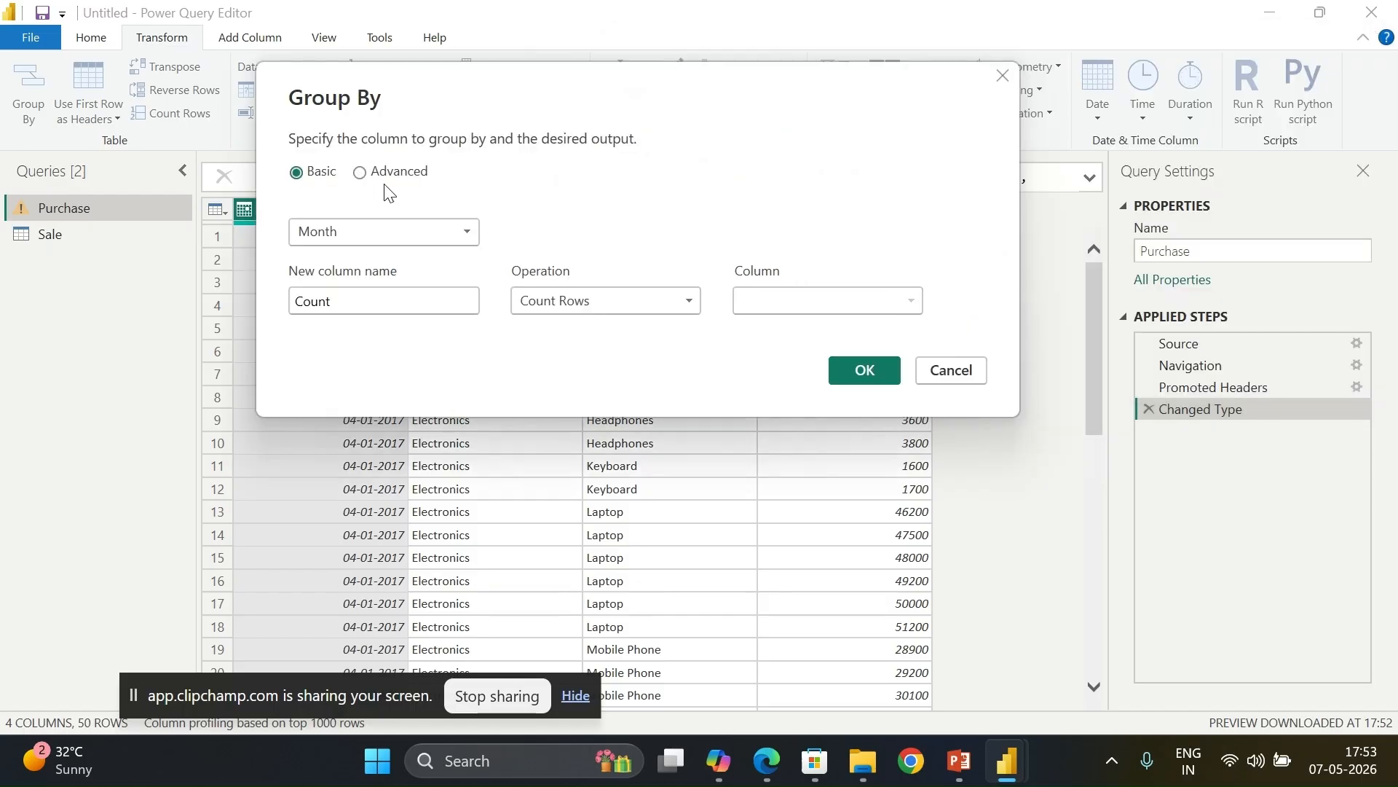
Step: Set the grouping to Advanced and add Category and Product as grouping columns after Month
{"action": "left_click", "coordinate": [361, 173]}
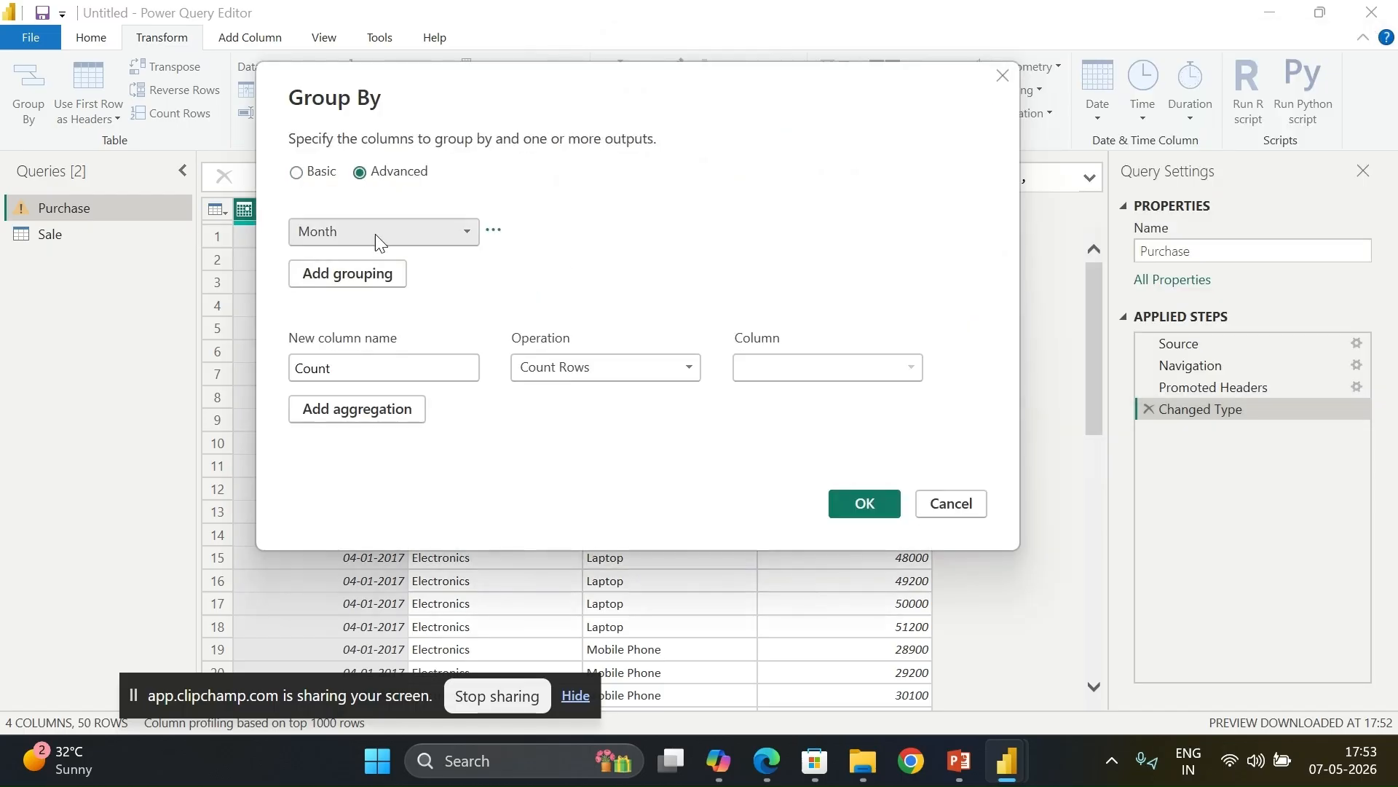
{"action": "left_click", "coordinate": [365, 280]}
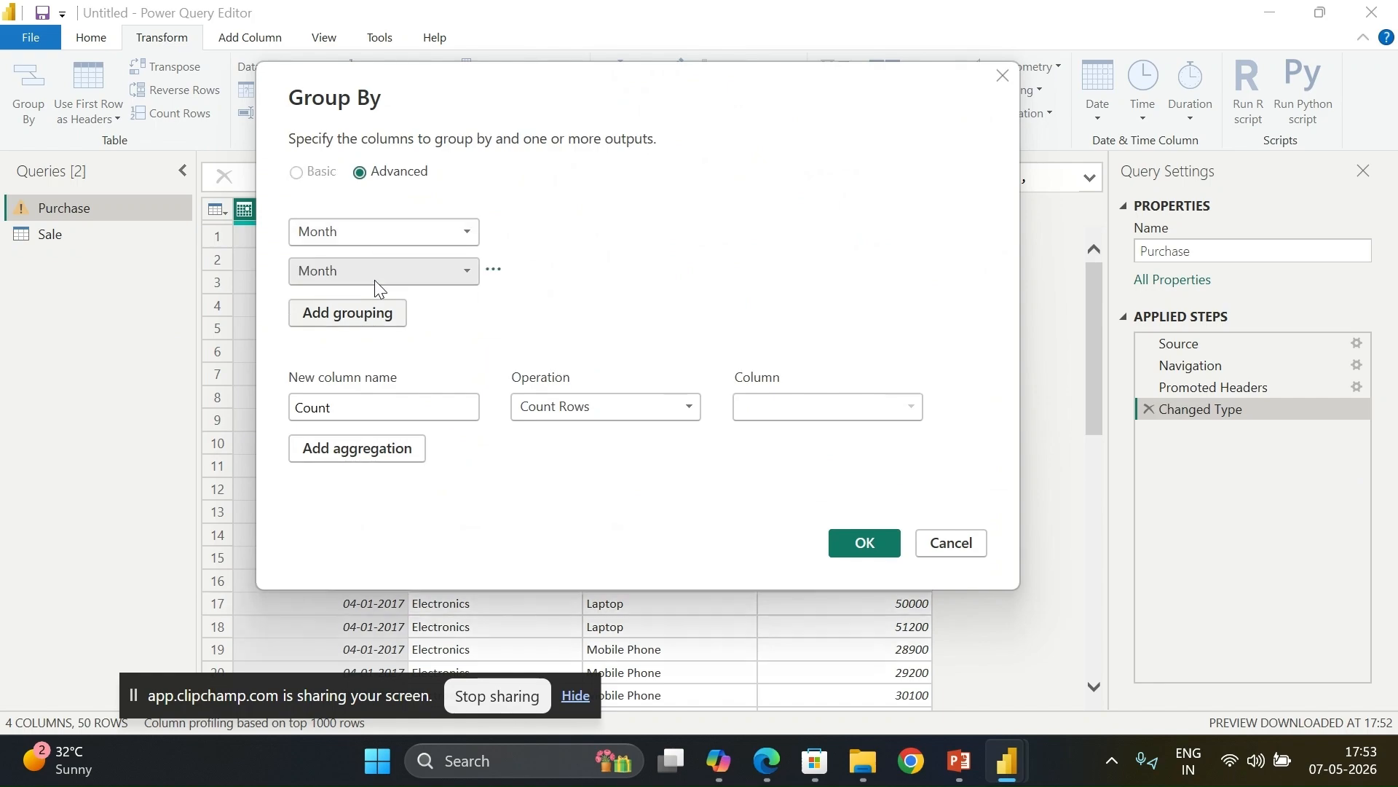
{"action": "left_click", "coordinate": [357, 315]}
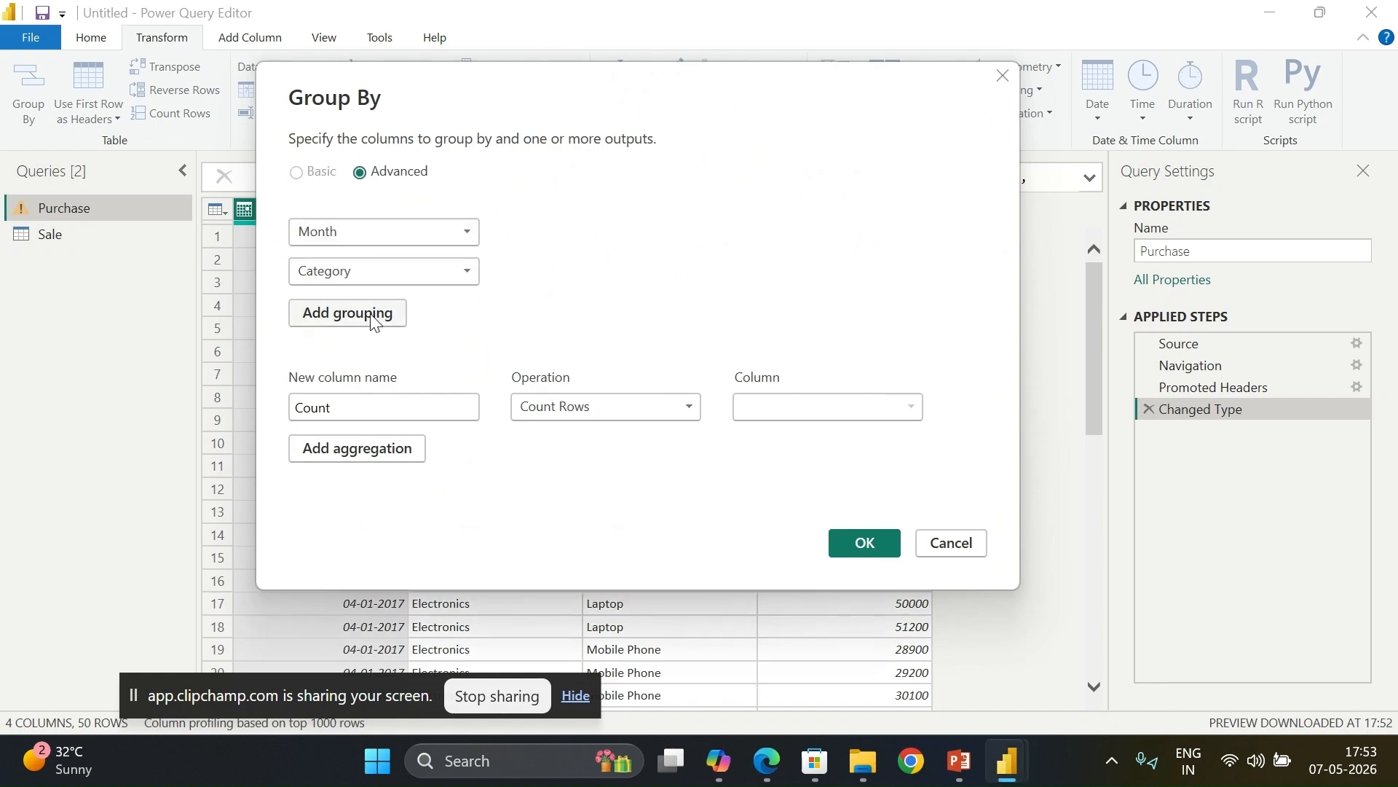
{"action": "left_click", "coordinate": [373, 316]}
{"action": "left_click", "coordinate": [378, 311]}
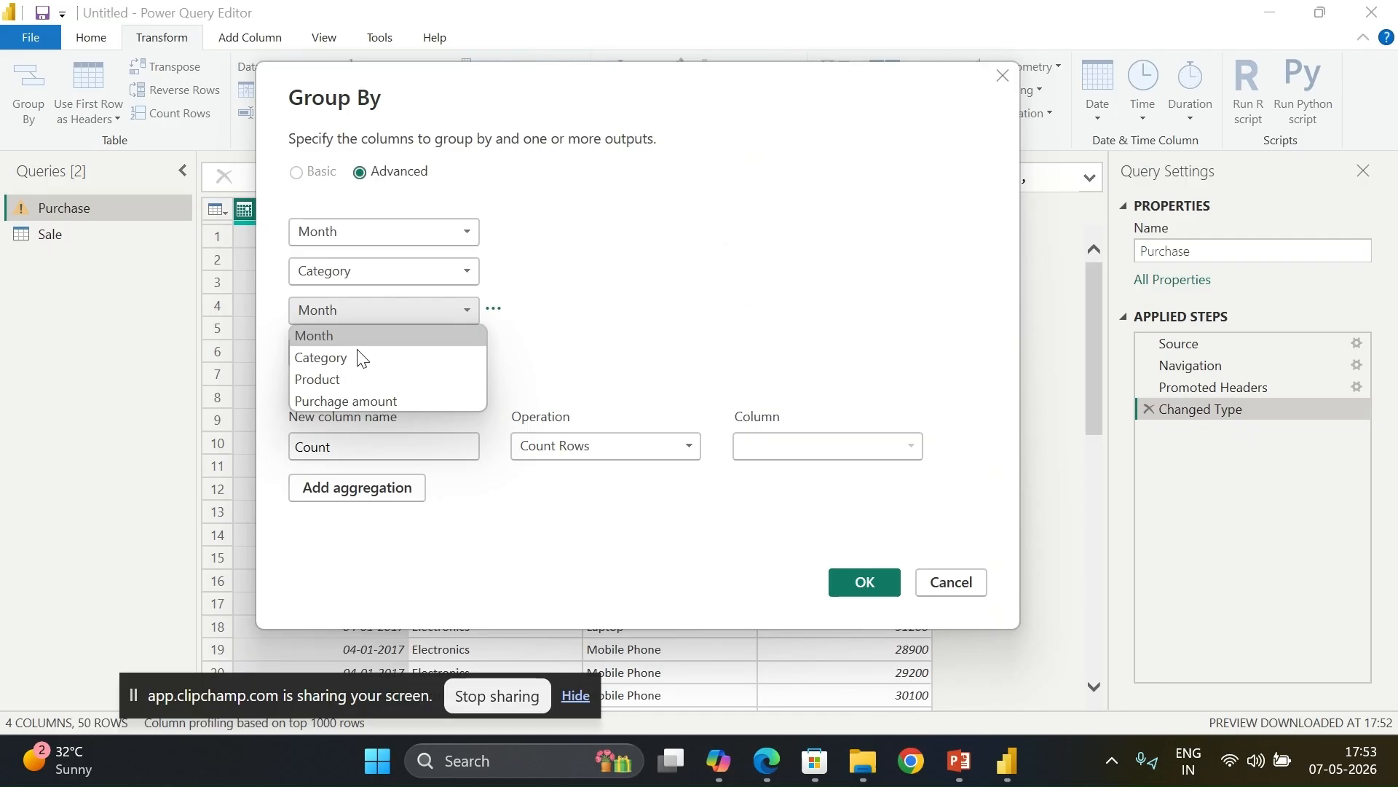
{"action": "left_click", "coordinate": [342, 380]}
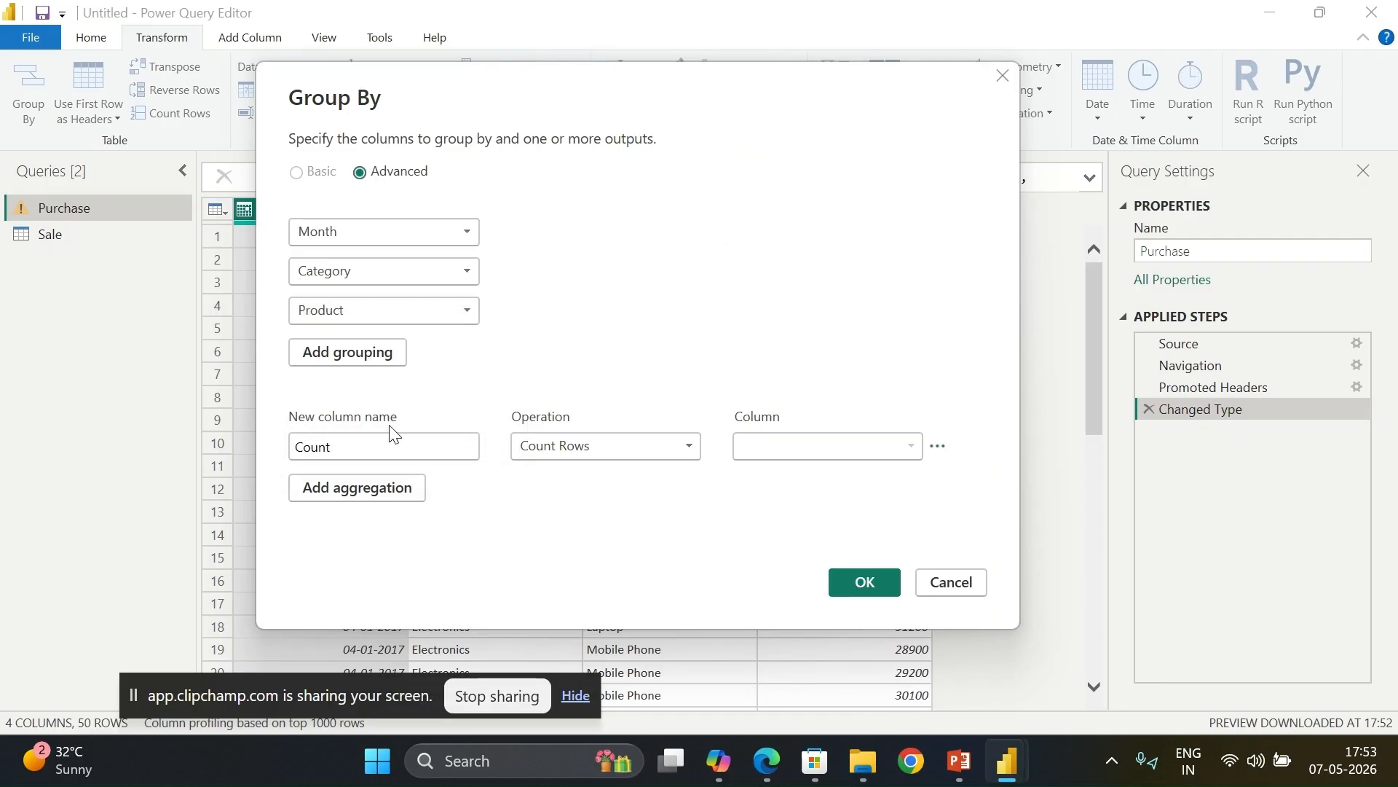
Step: Name the new aggregation column Purchase Amount in the Purchase query's grouping
{"action": "left_click_drag", "start_coordinate": [742, 95], "coordinate": [557, 105]}
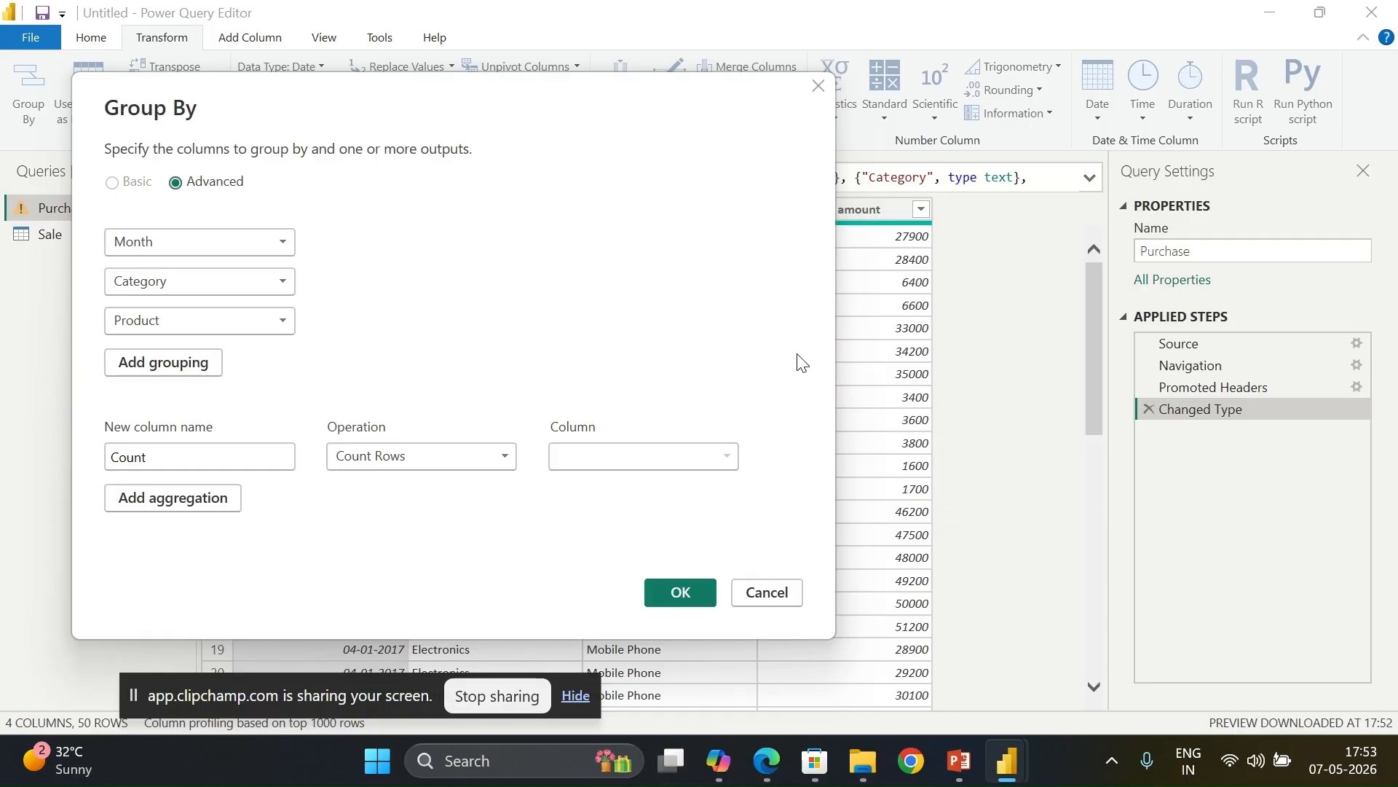
{"action": "left_click_drag", "start_coordinate": [678, 99], "coordinate": [595, 104]}
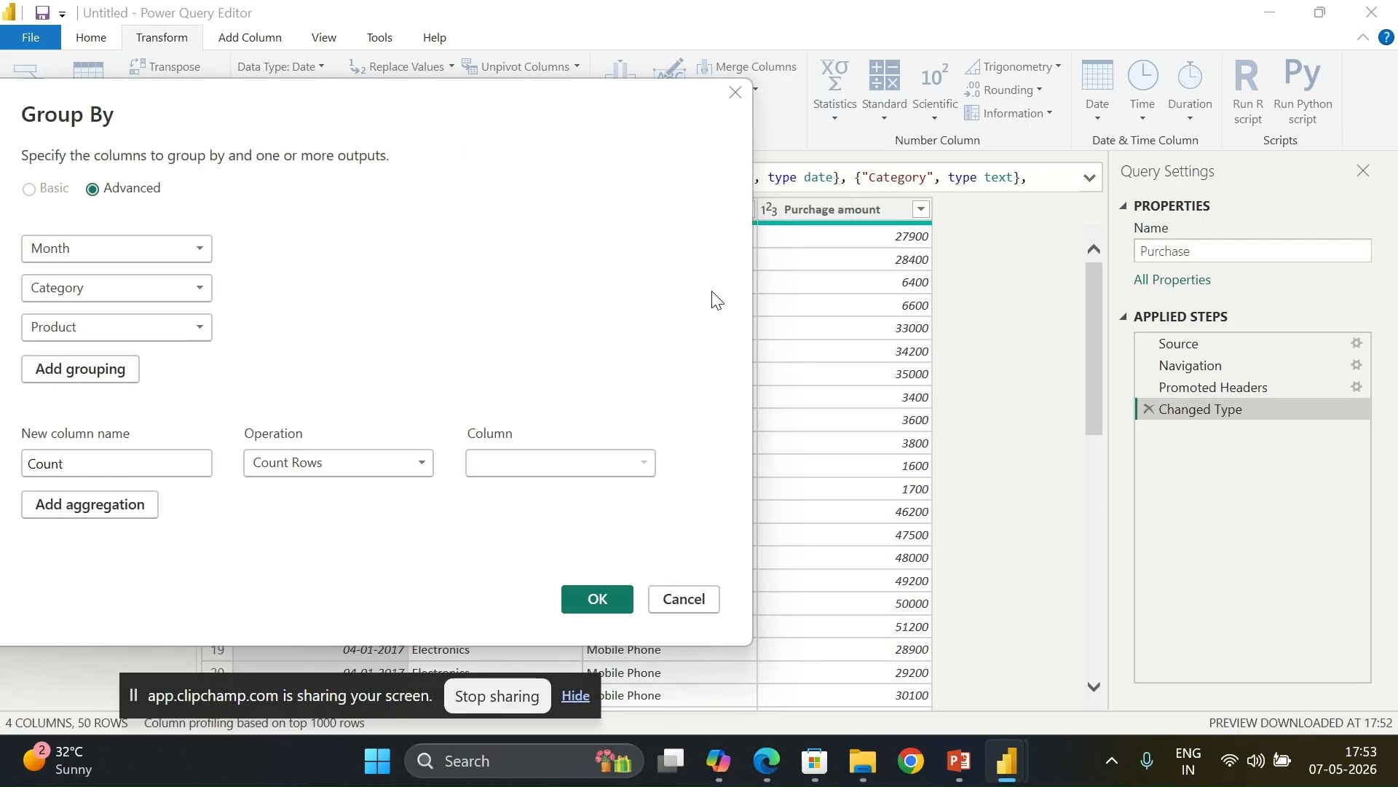
{"action": "left_click_drag", "start_coordinate": [531, 125], "coordinate": [586, 125]}
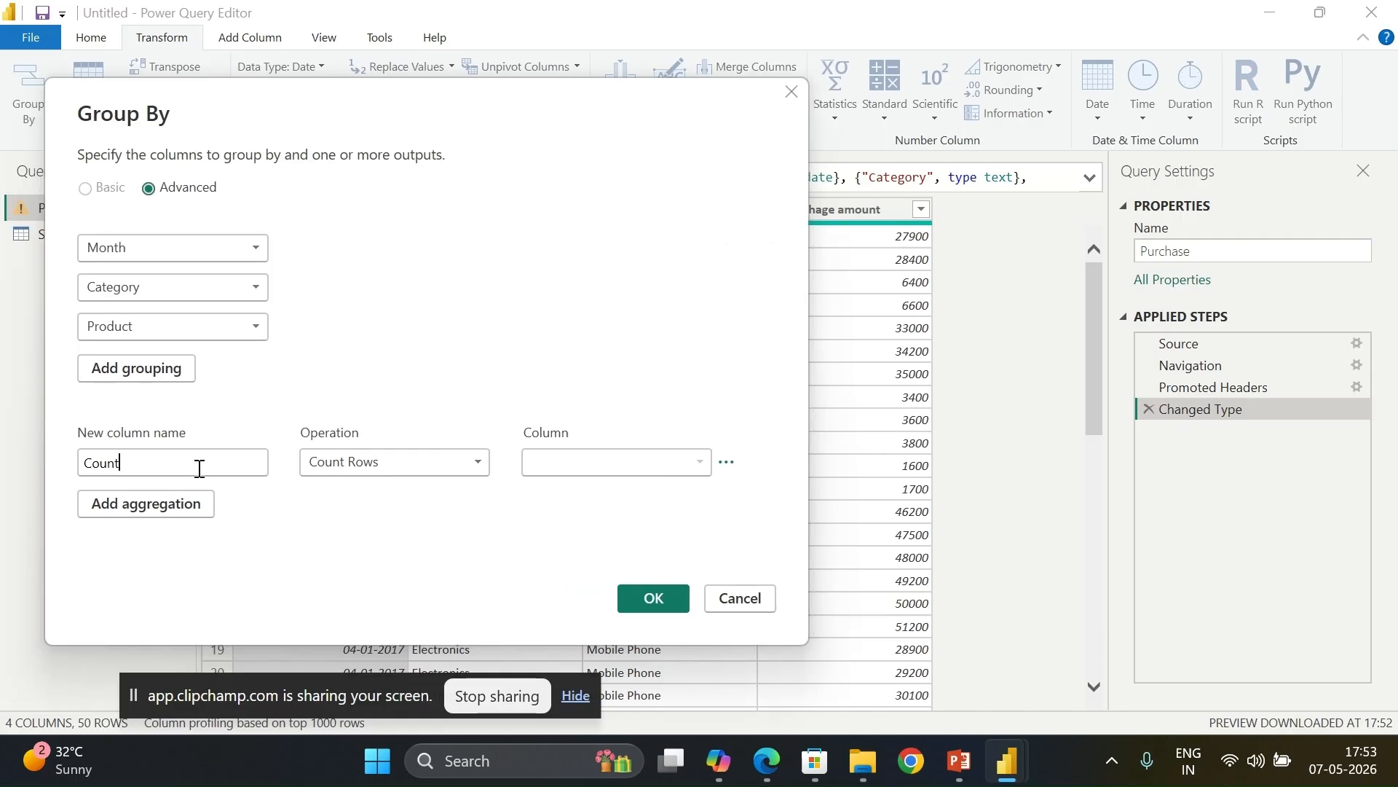
{"action": "double_click", "coordinate": [199, 469]}
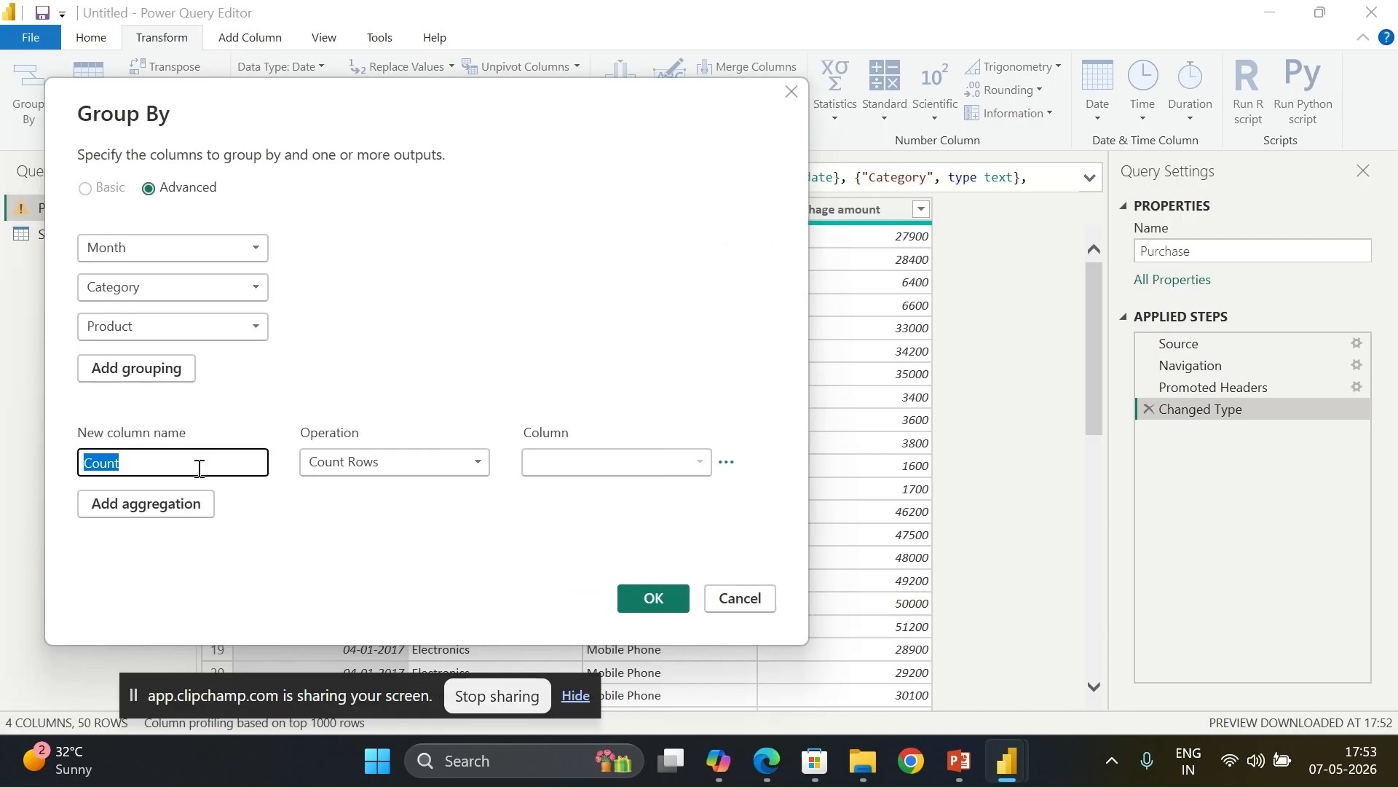
{"action": "type", "text": "Purchase A"}
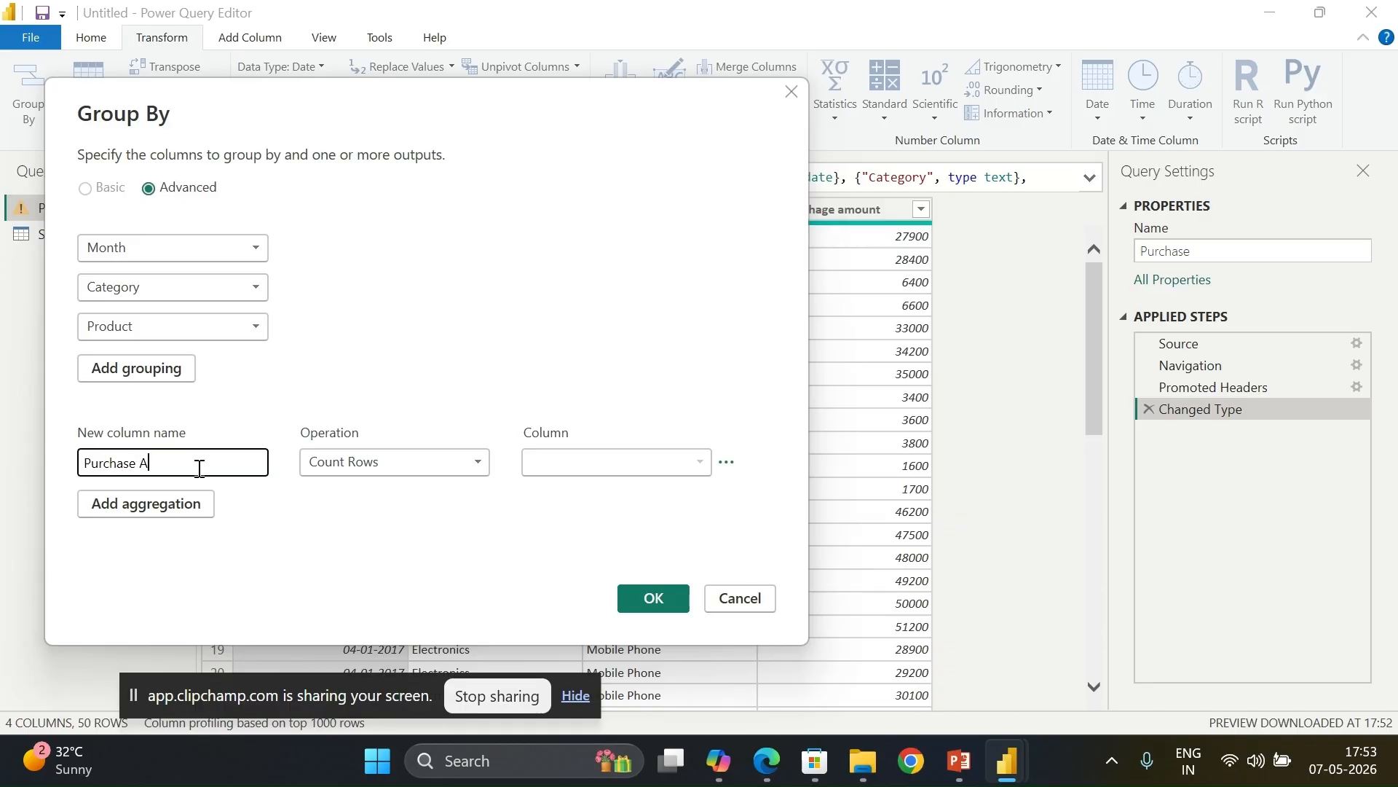
{"action": "type", "text": "mount"}
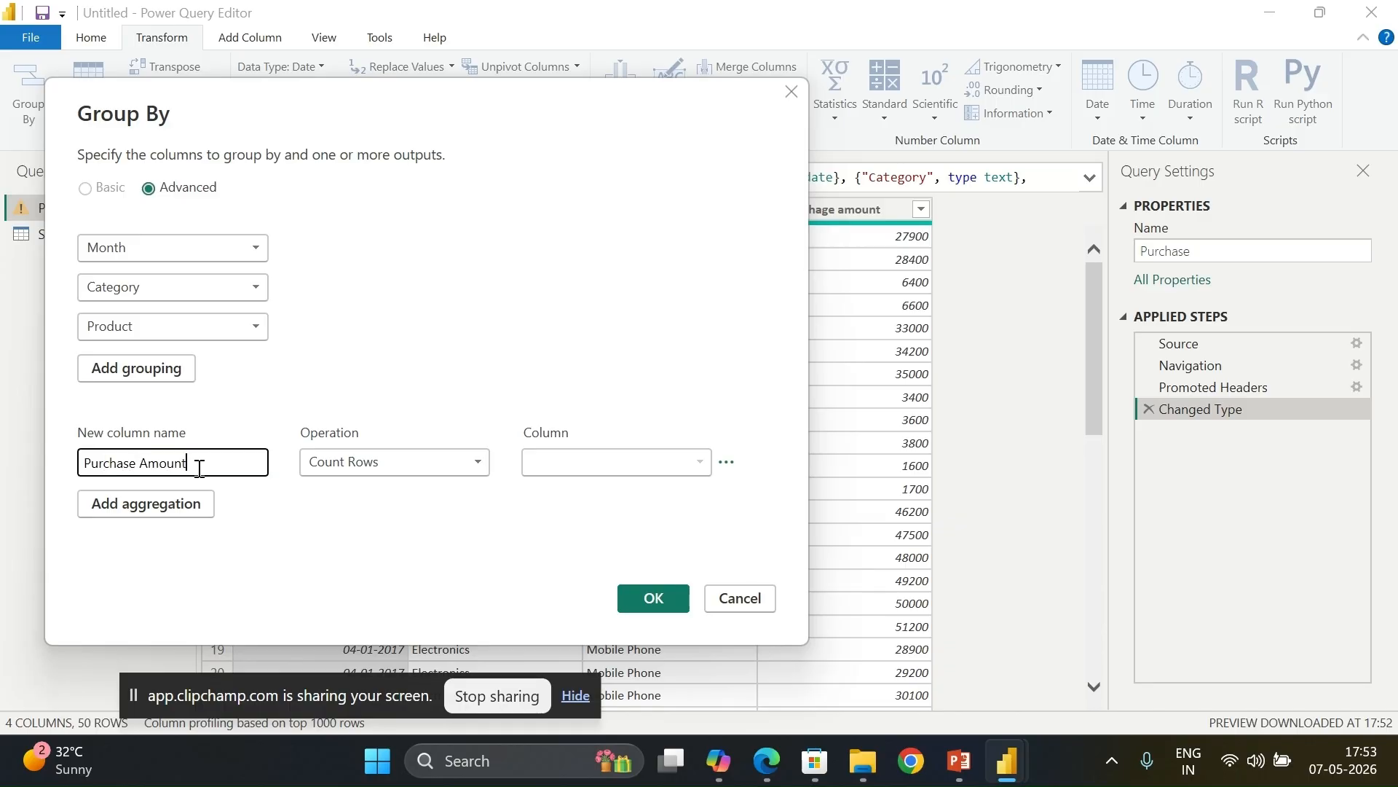
Step: Aggregate the Purchage amount column with Sum and apply the grouping to the Purchase query
{"action": "left_click", "coordinate": [400, 472]}
{"action": "left_click", "coordinate": [375, 487]}
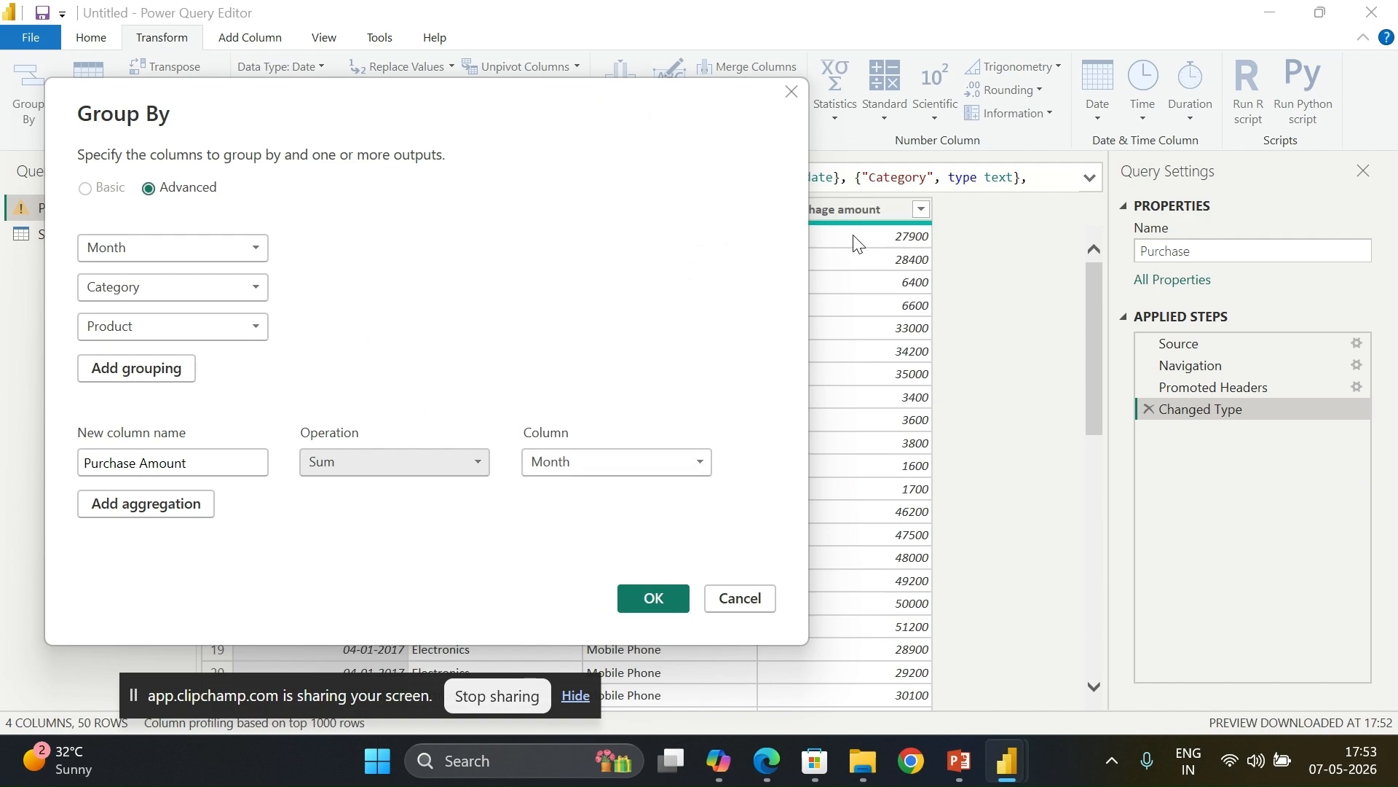
{"action": "left_click", "coordinate": [610, 463]}
{"action": "left_click", "coordinate": [625, 553]}
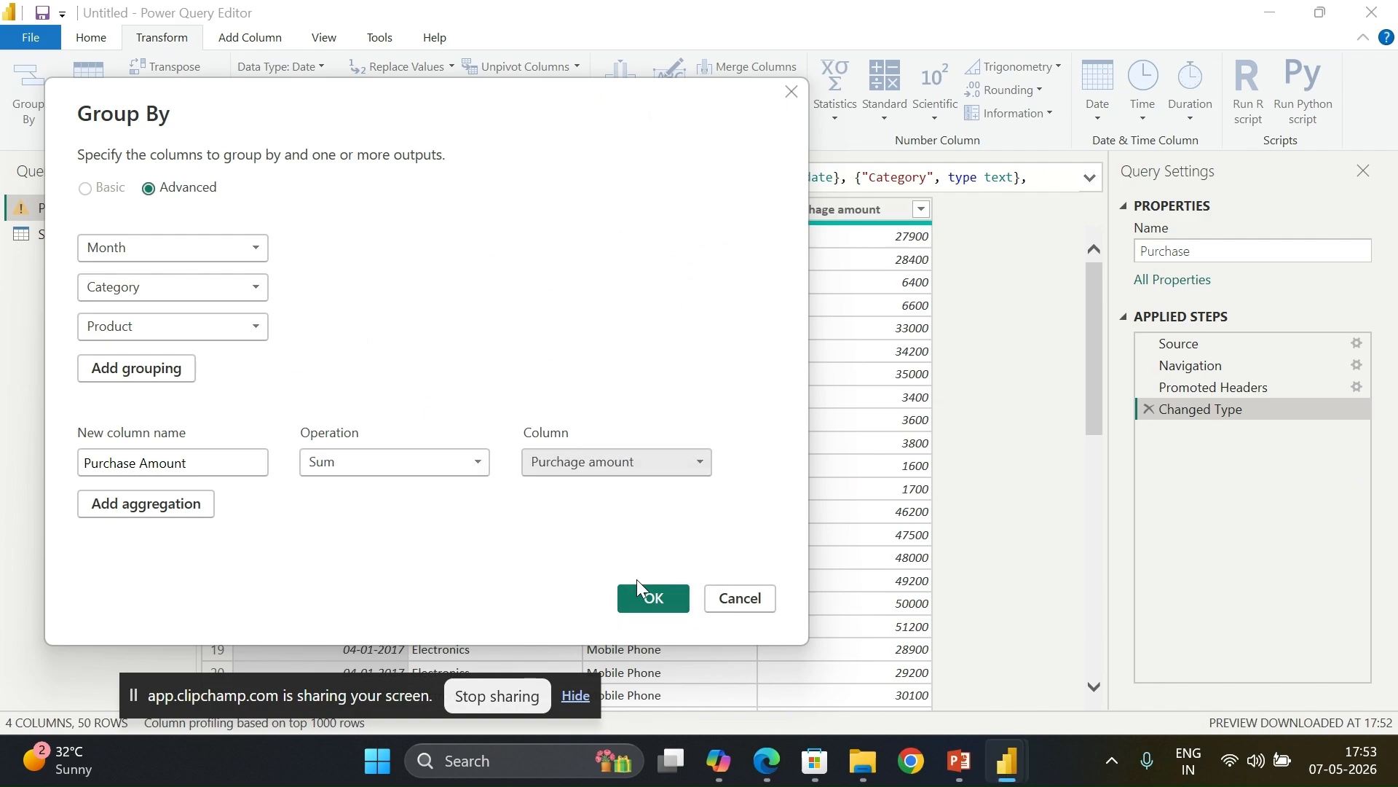
{"action": "left_click", "coordinate": [645, 595]}
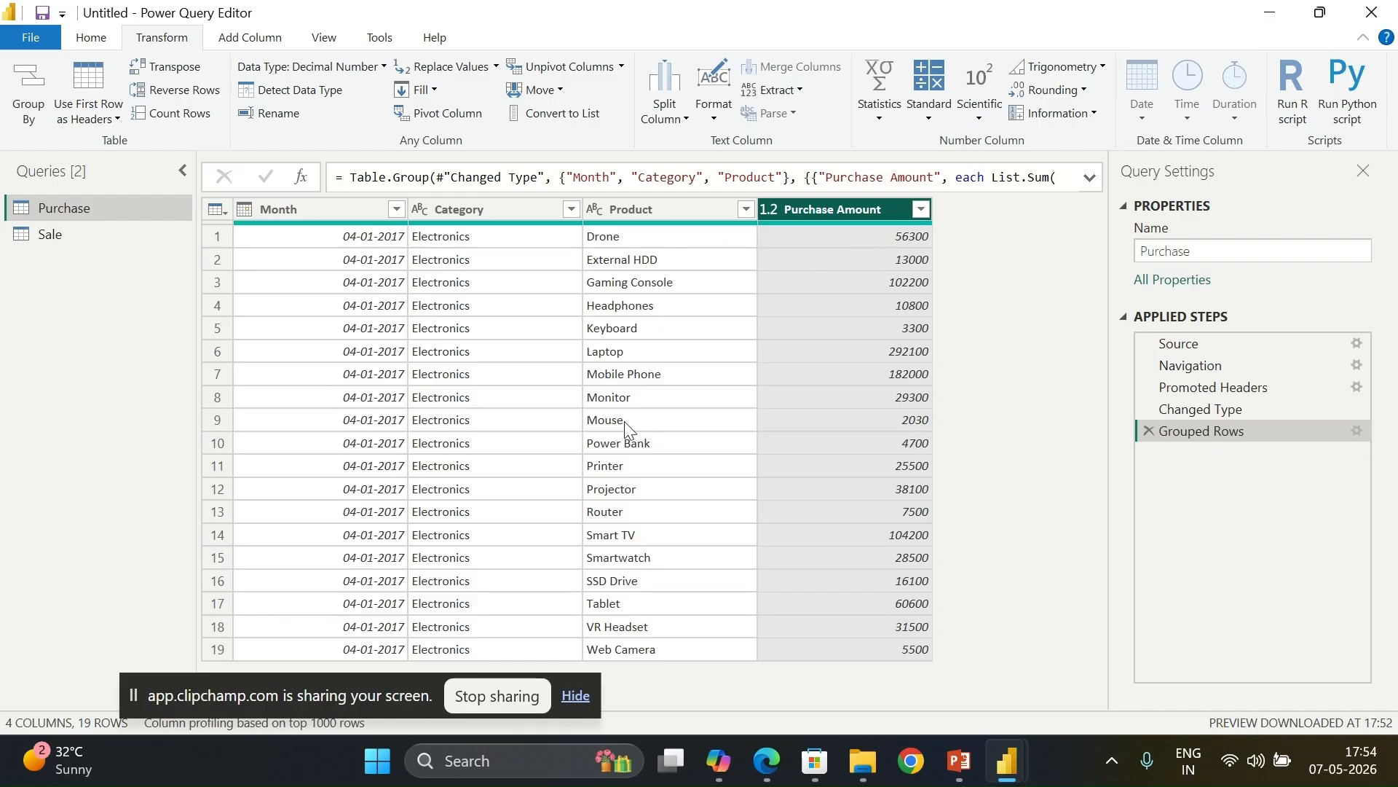
Step: Start an Advanced Group By on the Sale query with Month, Category and Product as grouping columns
{"action": "left_click", "coordinate": [83, 234]}
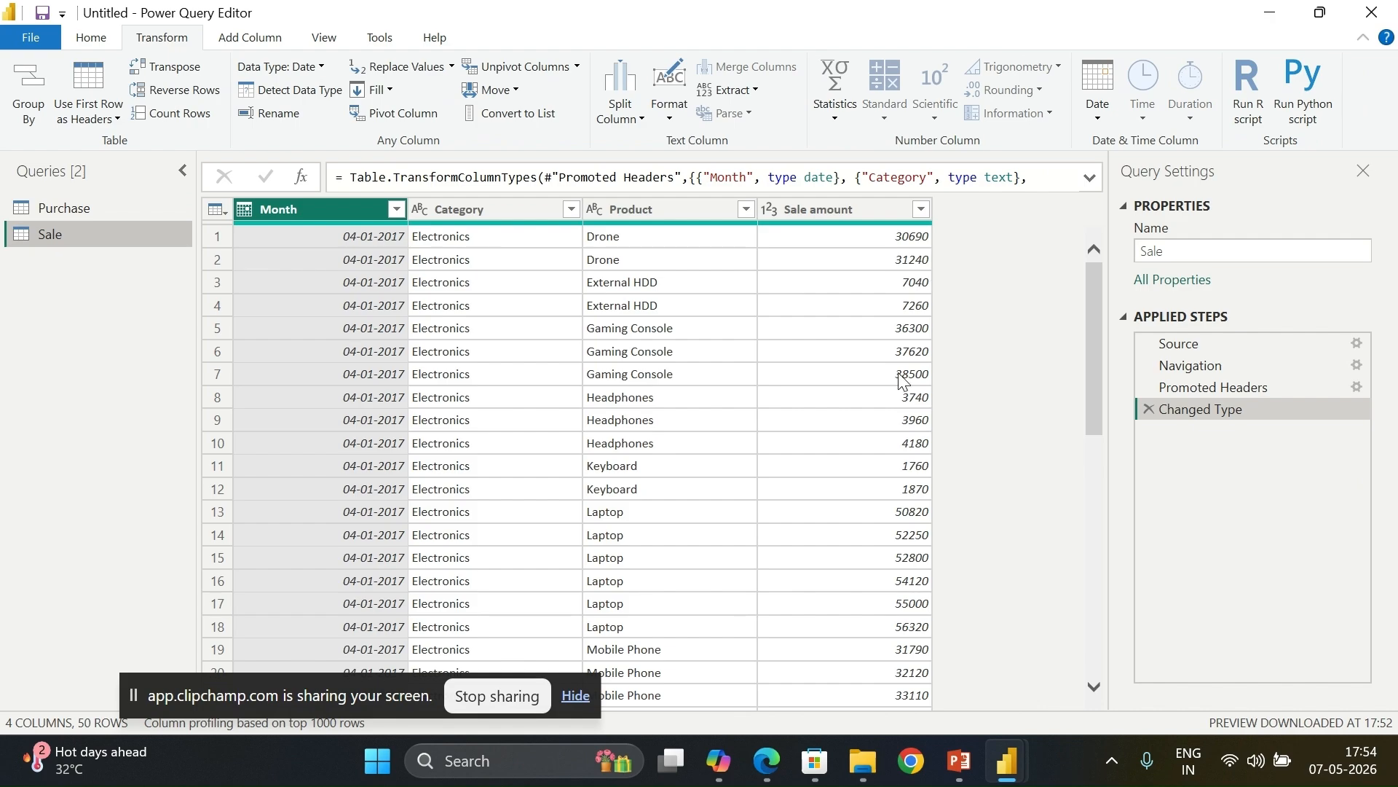
{"action": "left_click", "coordinate": [21, 109]}
{"action": "left_click", "coordinate": [451, 299]}
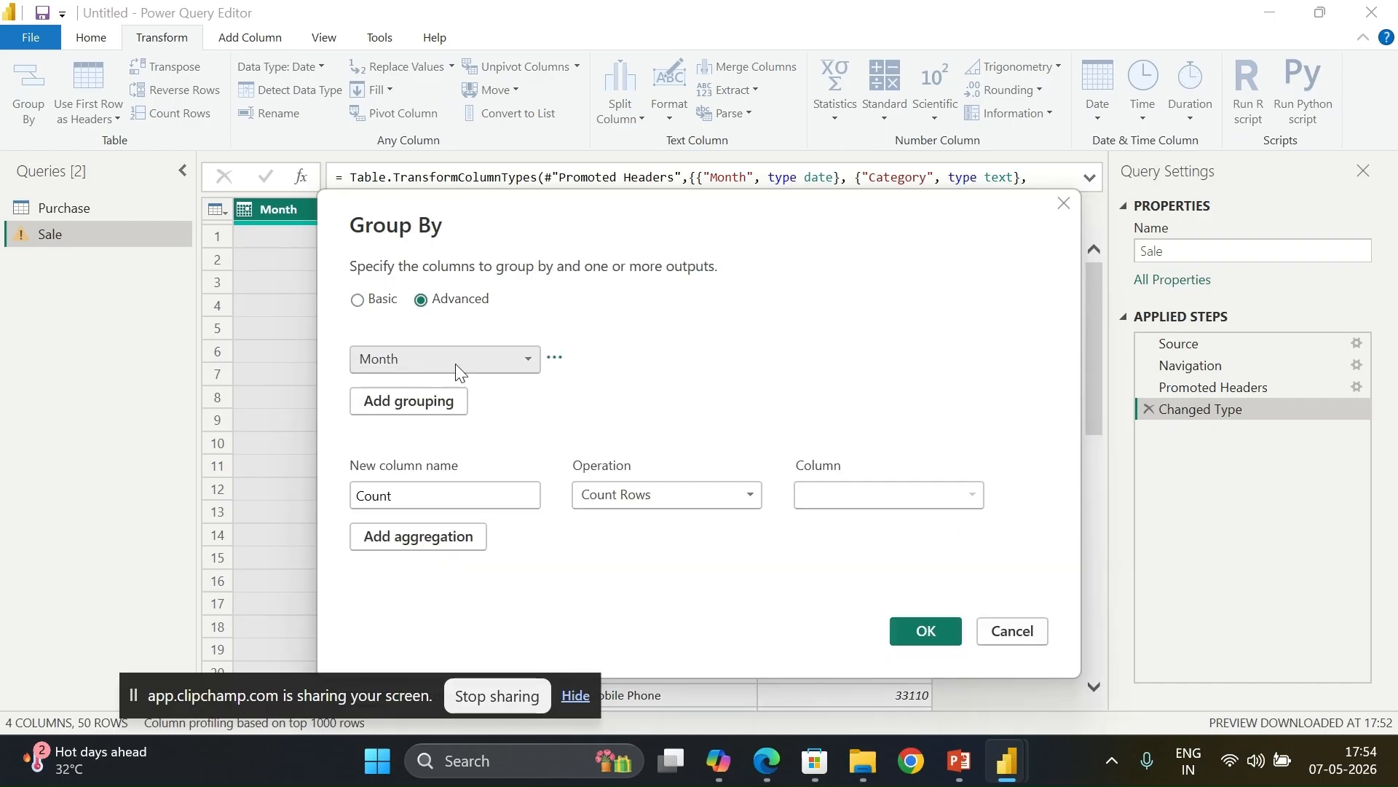
{"action": "left_click", "coordinate": [439, 405]}
{"action": "left_click", "coordinate": [437, 409]}
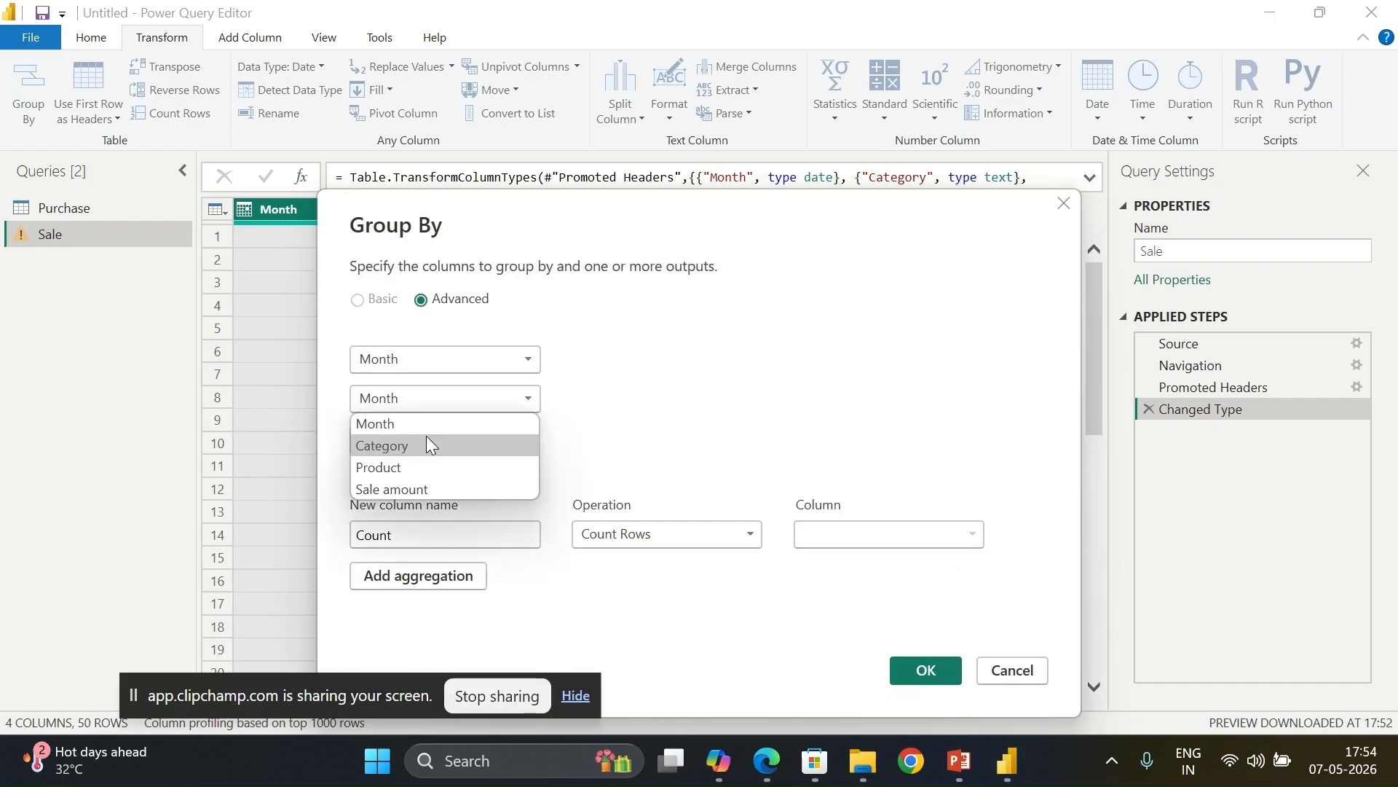
{"action": "left_click", "coordinate": [430, 445]}
{"action": "left_click", "coordinate": [433, 445]}
{"action": "left_click", "coordinate": [431, 437]}
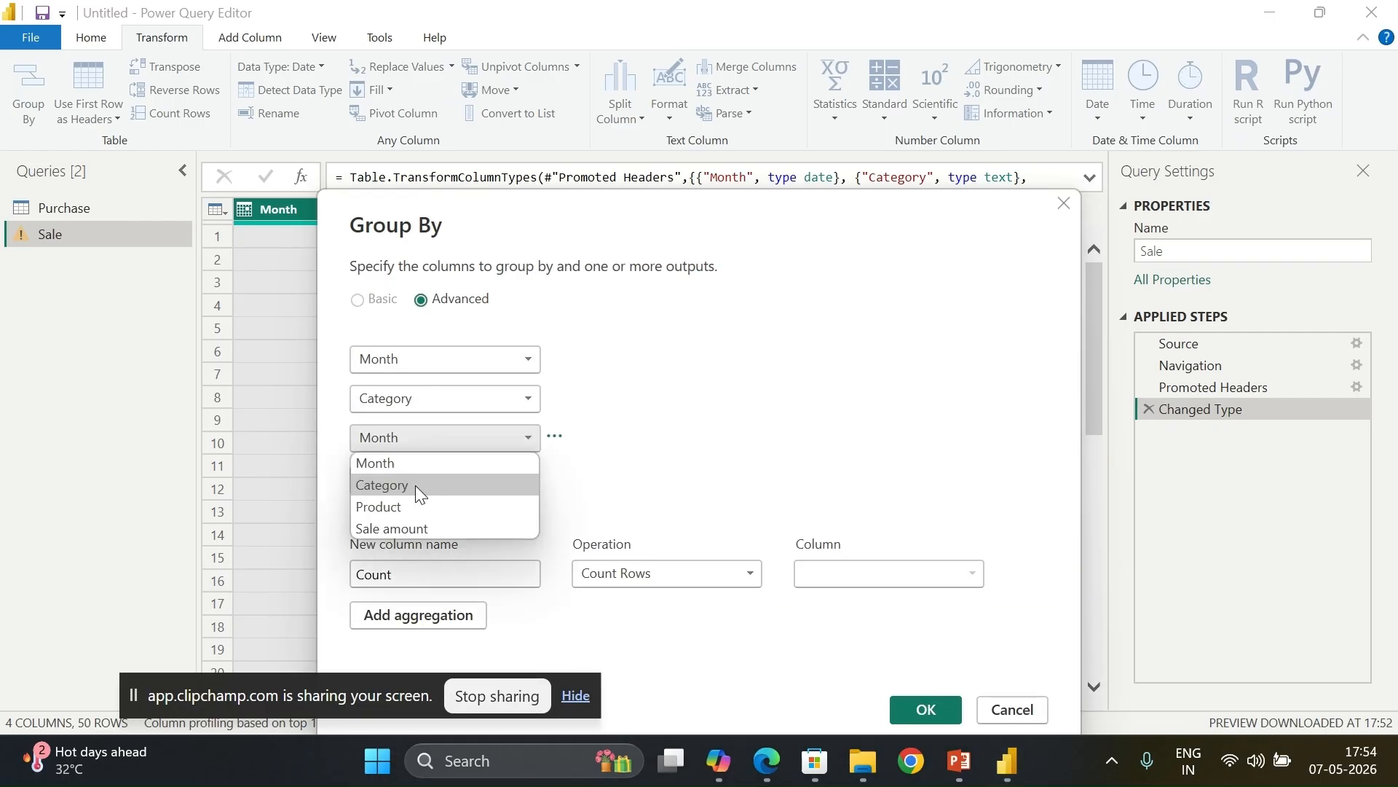
{"action": "left_click", "coordinate": [417, 506]}
Step: Add a Sale Amount output column that sums Sale amount and apply the grouping to the Sale query
{"action": "left_click_drag", "start_coordinate": [418, 568], "coordinate": [314, 562]}
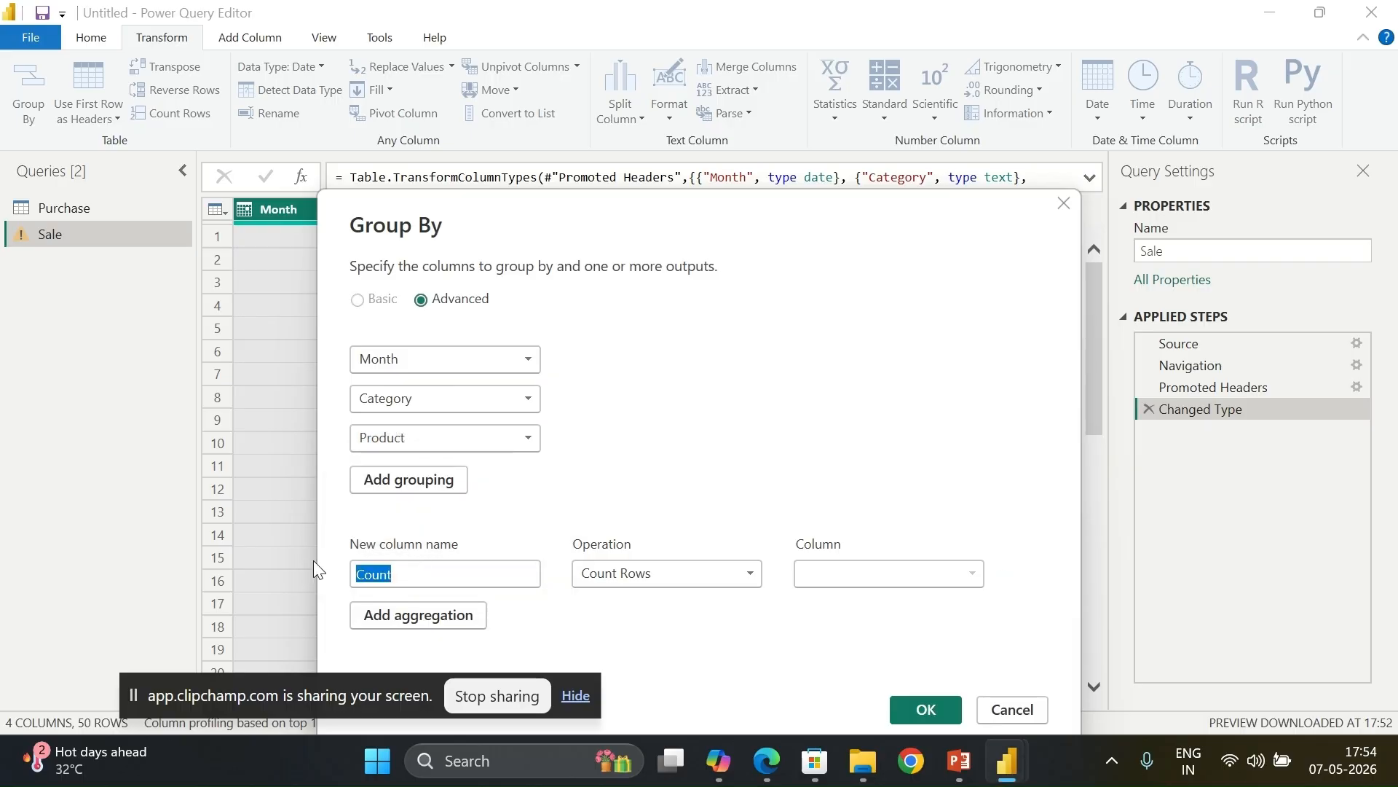
{"action": "type", "text": "Sale Amoun"}
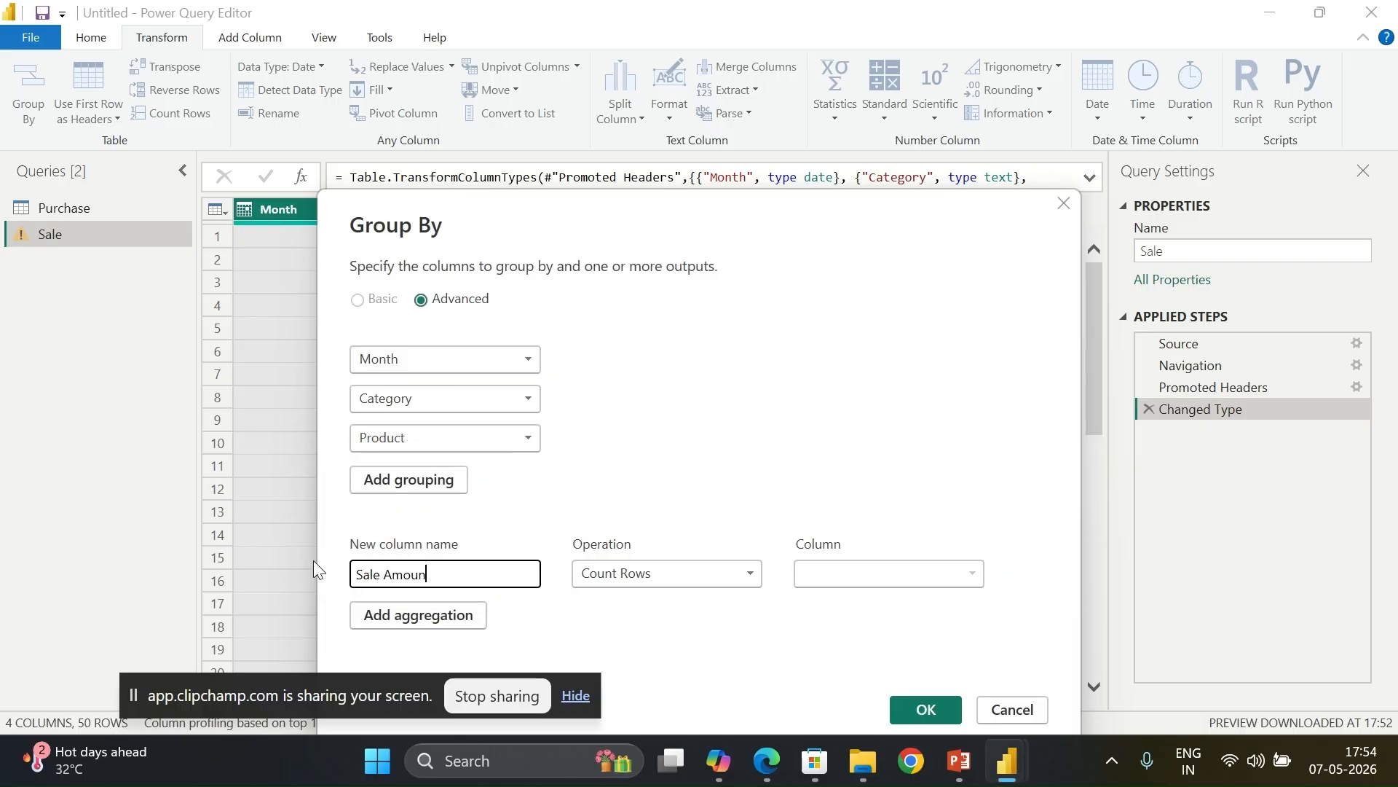
{"action": "type", "text": "t"}
{"action": "left_click", "coordinate": [668, 580]}
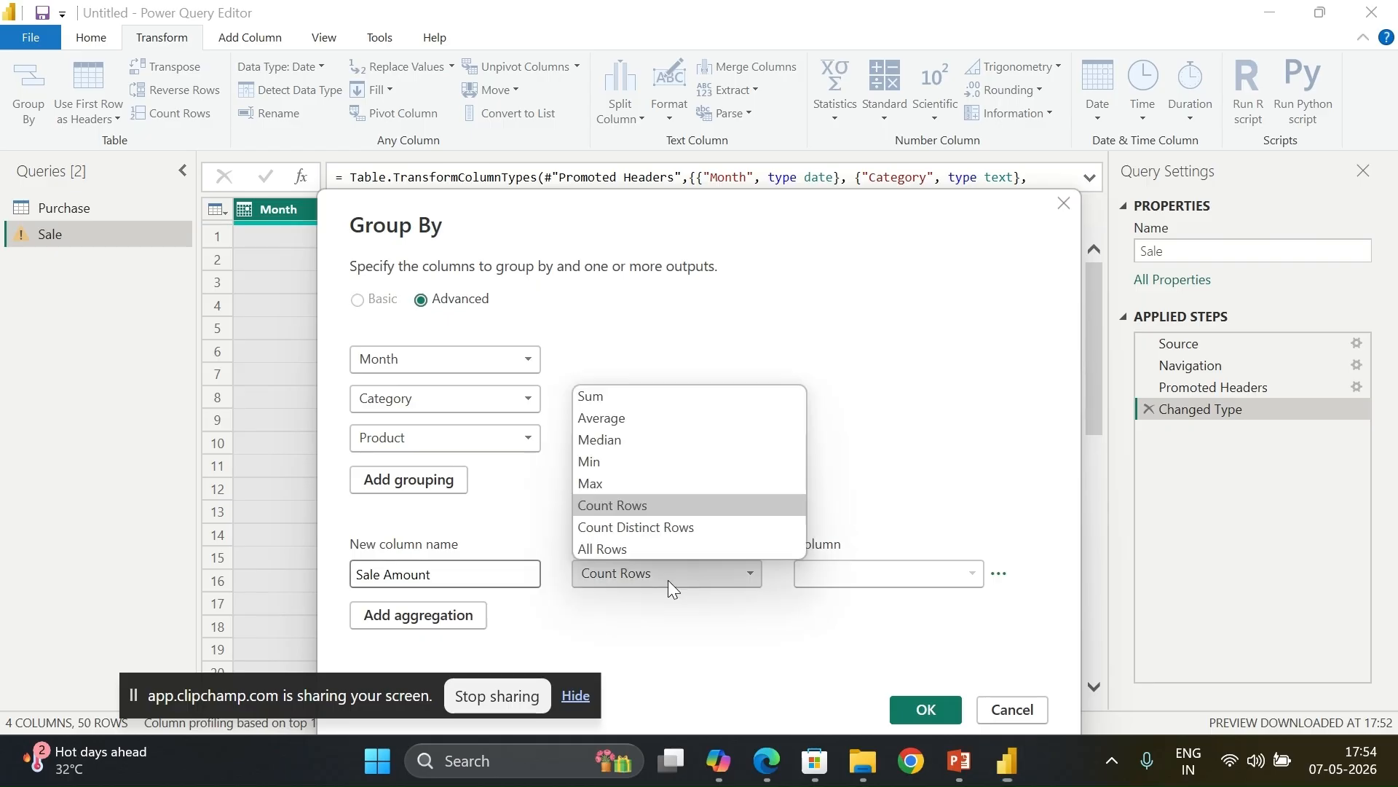
{"action": "left_click", "coordinate": [601, 396]}
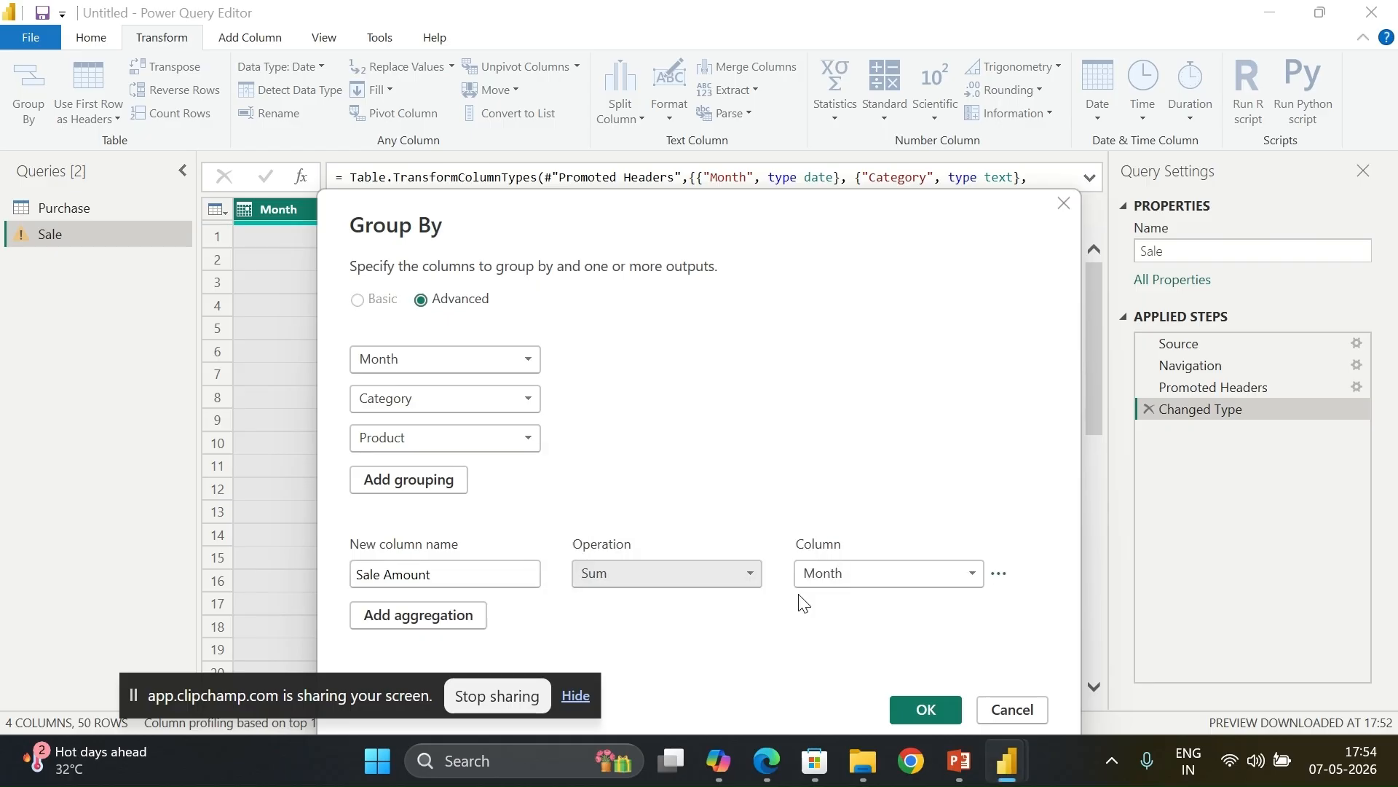
{"action": "left_click", "coordinate": [889, 574]}
{"action": "left_click", "coordinate": [842, 664]}
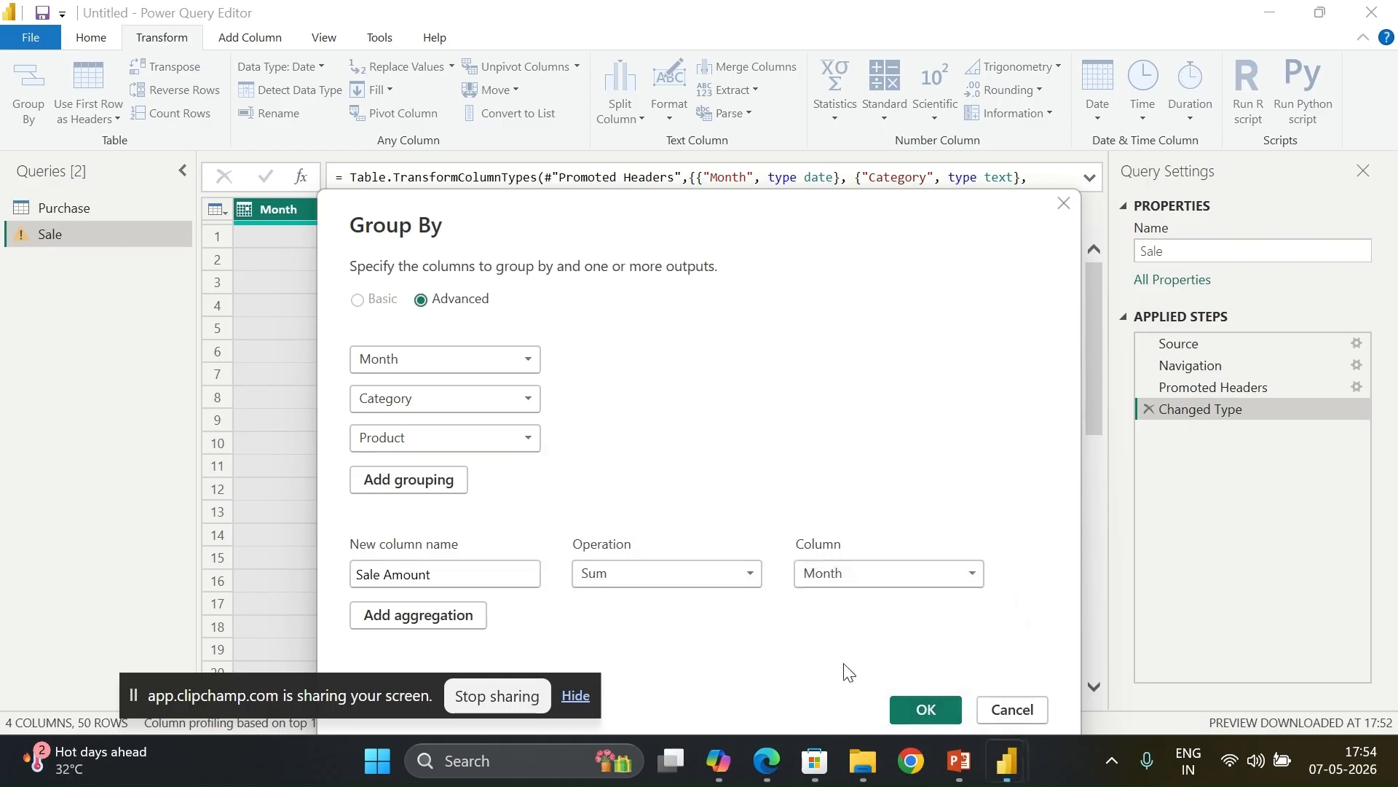
{"action": "key", "text": "Return"}
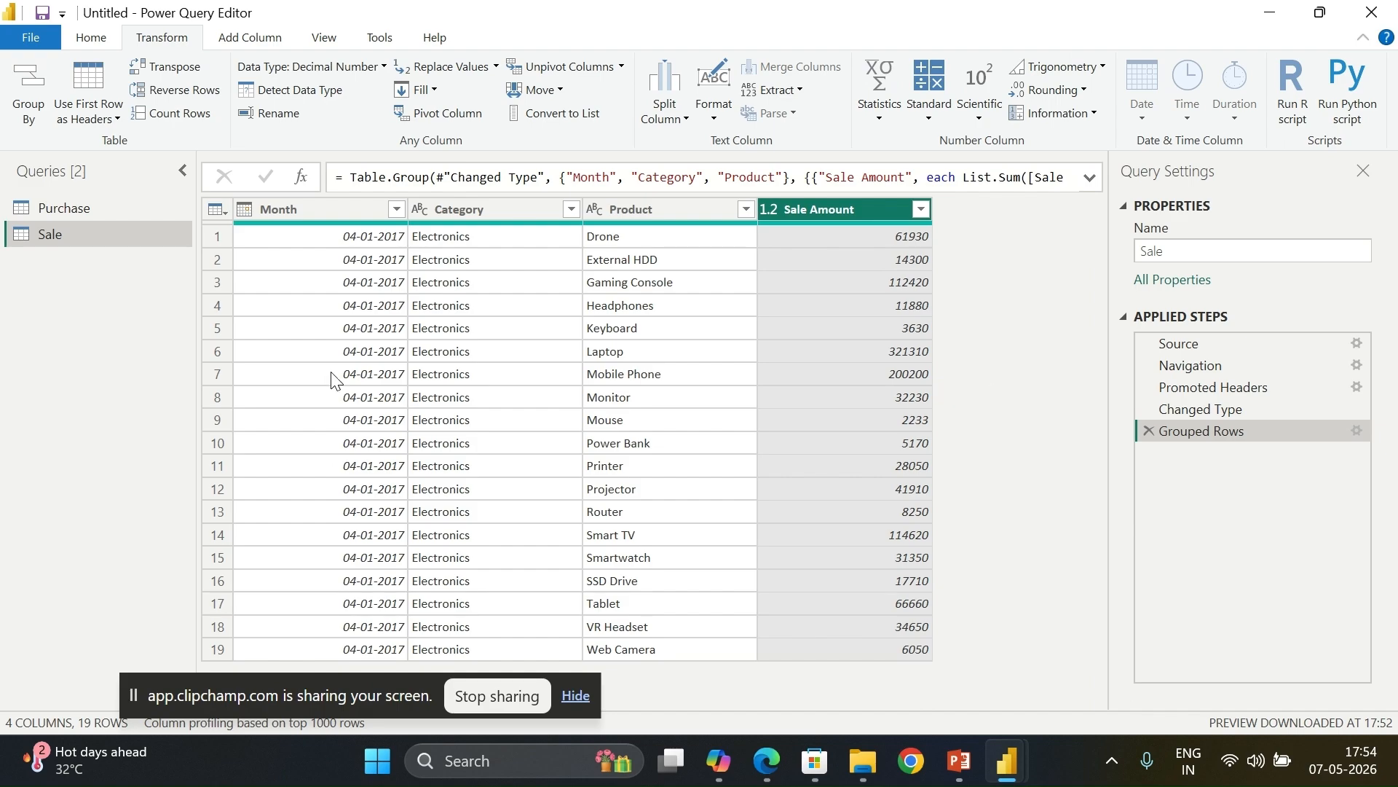
Step: Start merging Purchase with Sale as a new query, matching the two tables on Product
{"action": "left_click", "coordinate": [63, 209]}
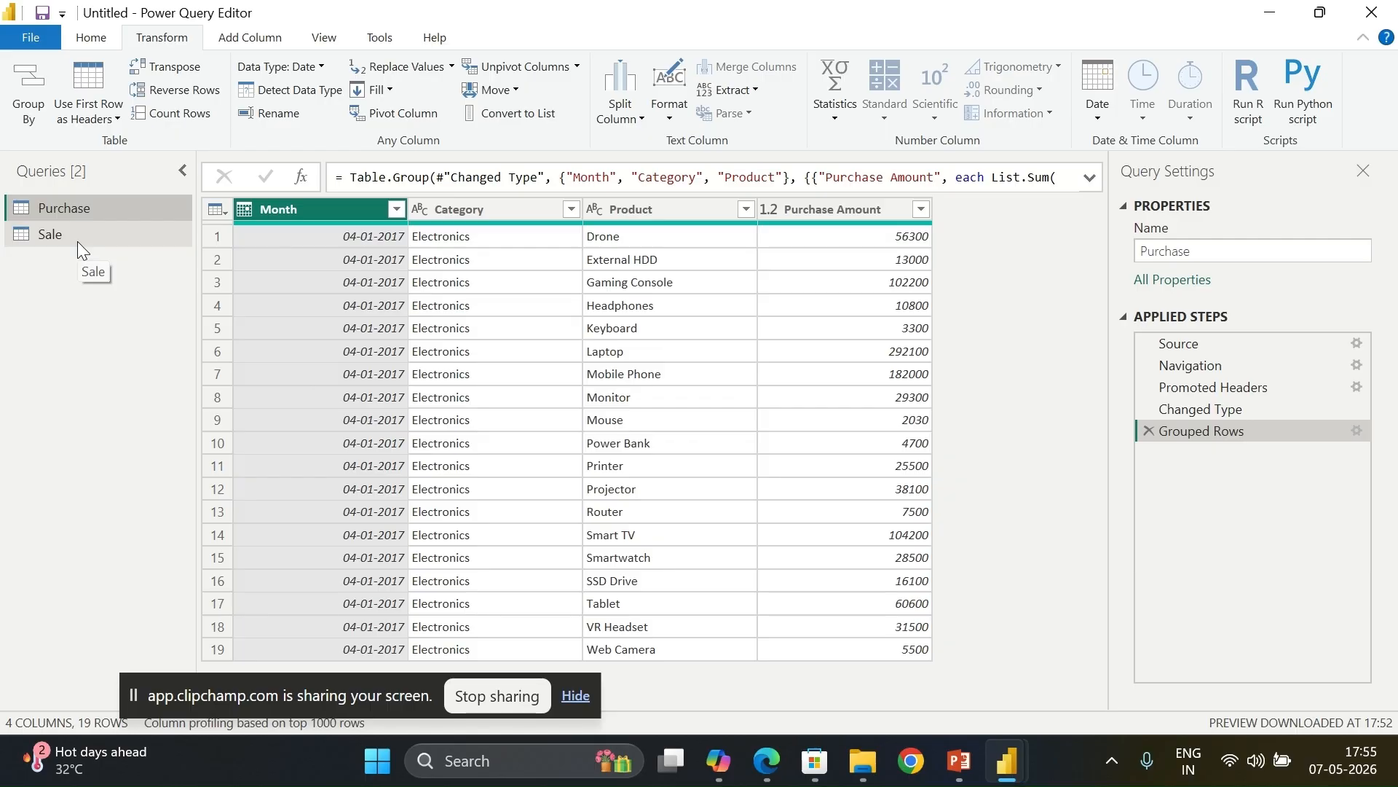
{"action": "left_click", "coordinate": [91, 38]}
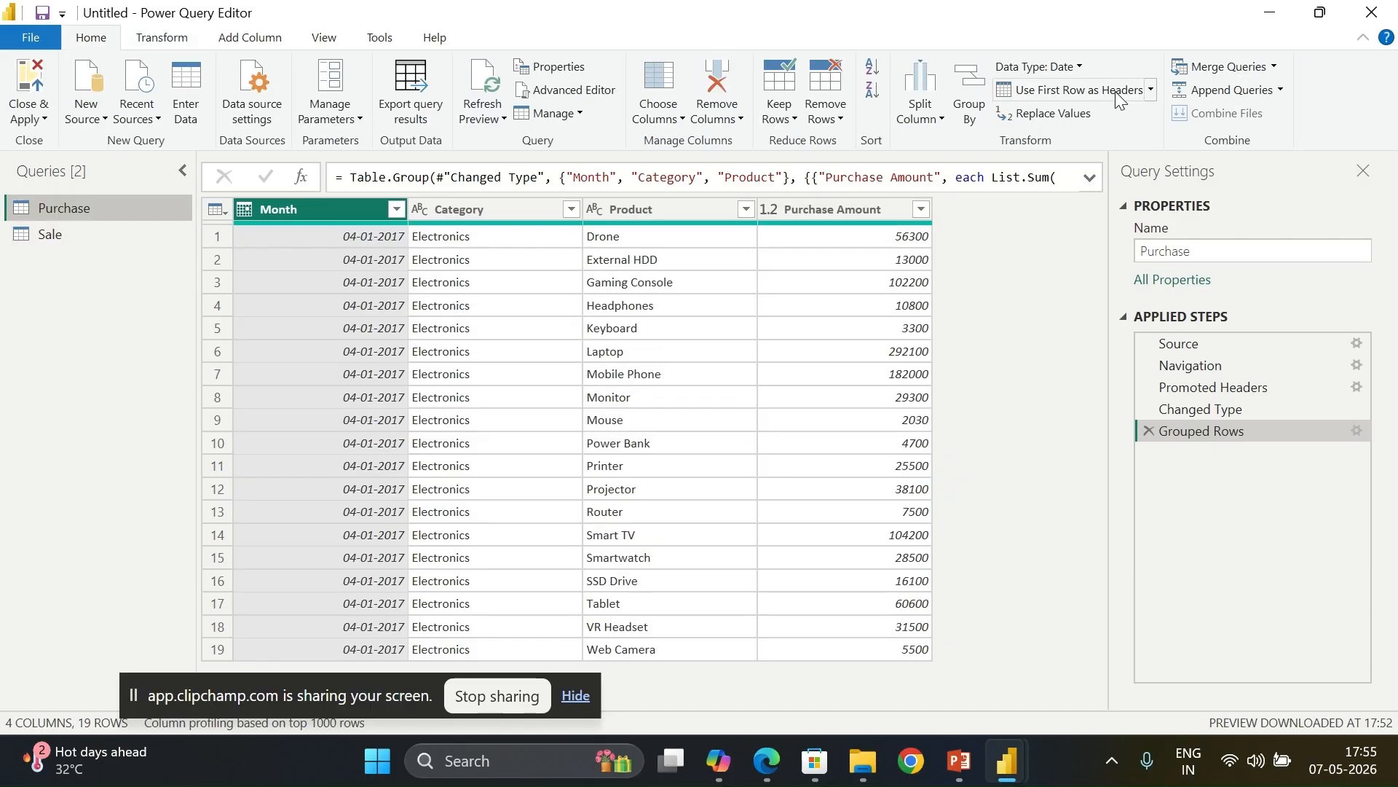
{"action": "left_click", "coordinate": [1276, 68]}
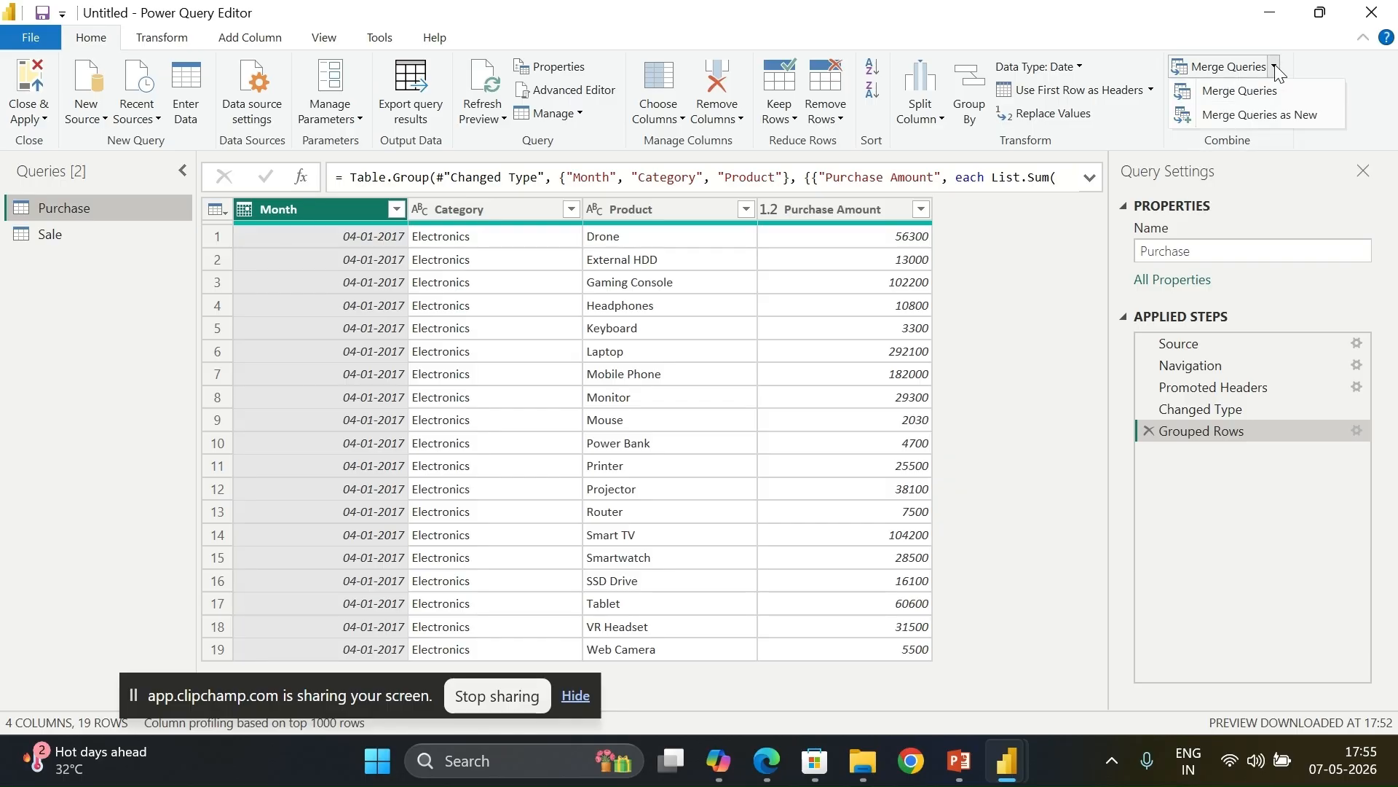
{"action": "left_click", "coordinate": [1267, 115]}
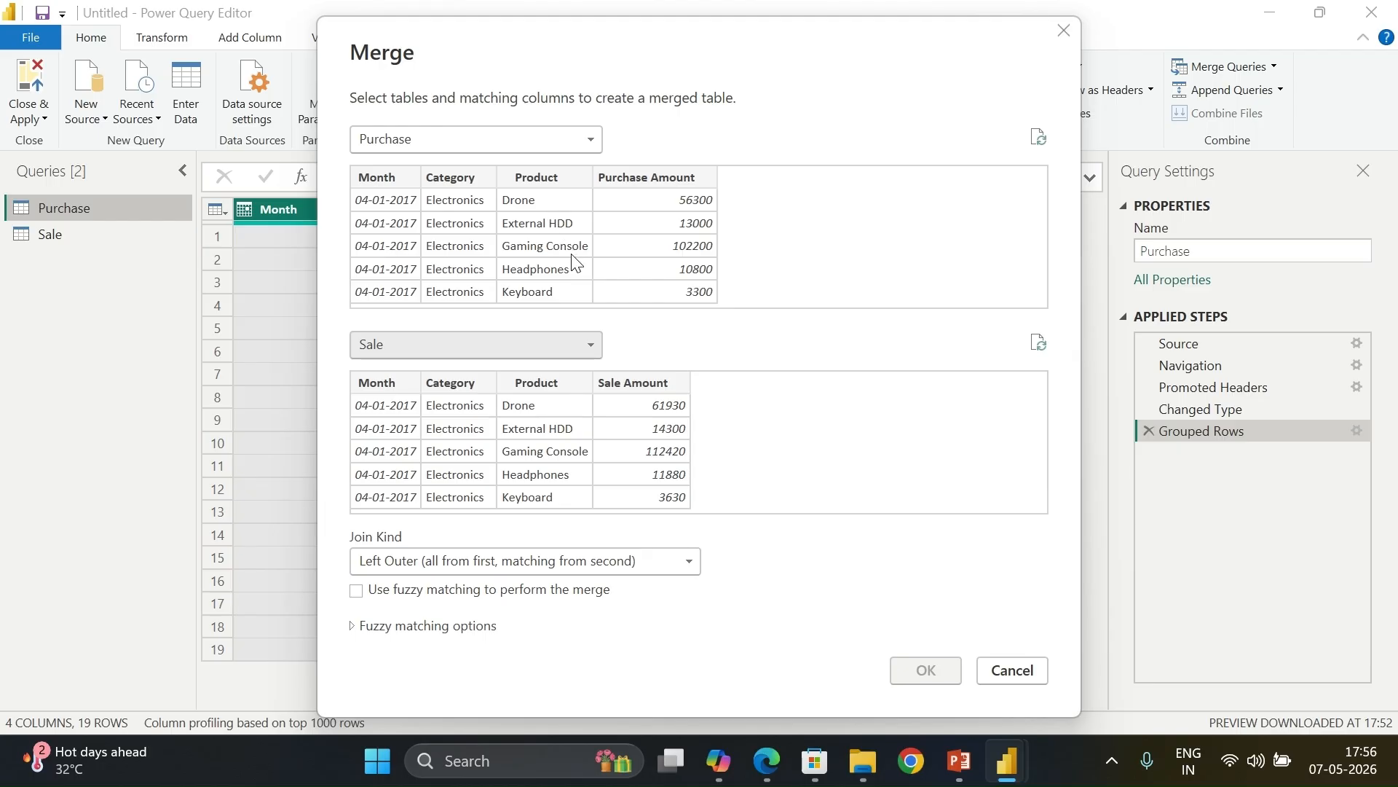
{"action": "left_click", "coordinate": [544, 189]}
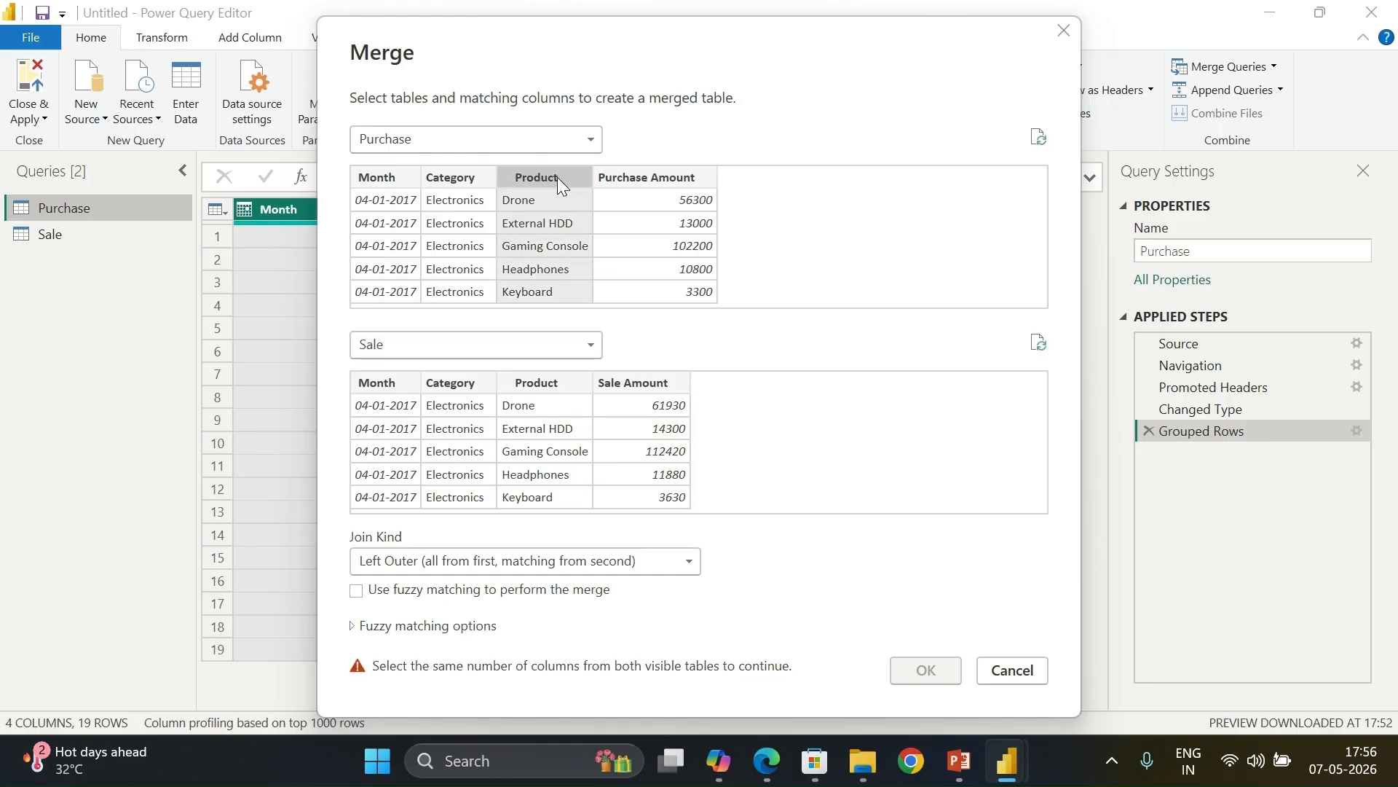
{"action": "left_click", "coordinate": [541, 384]}
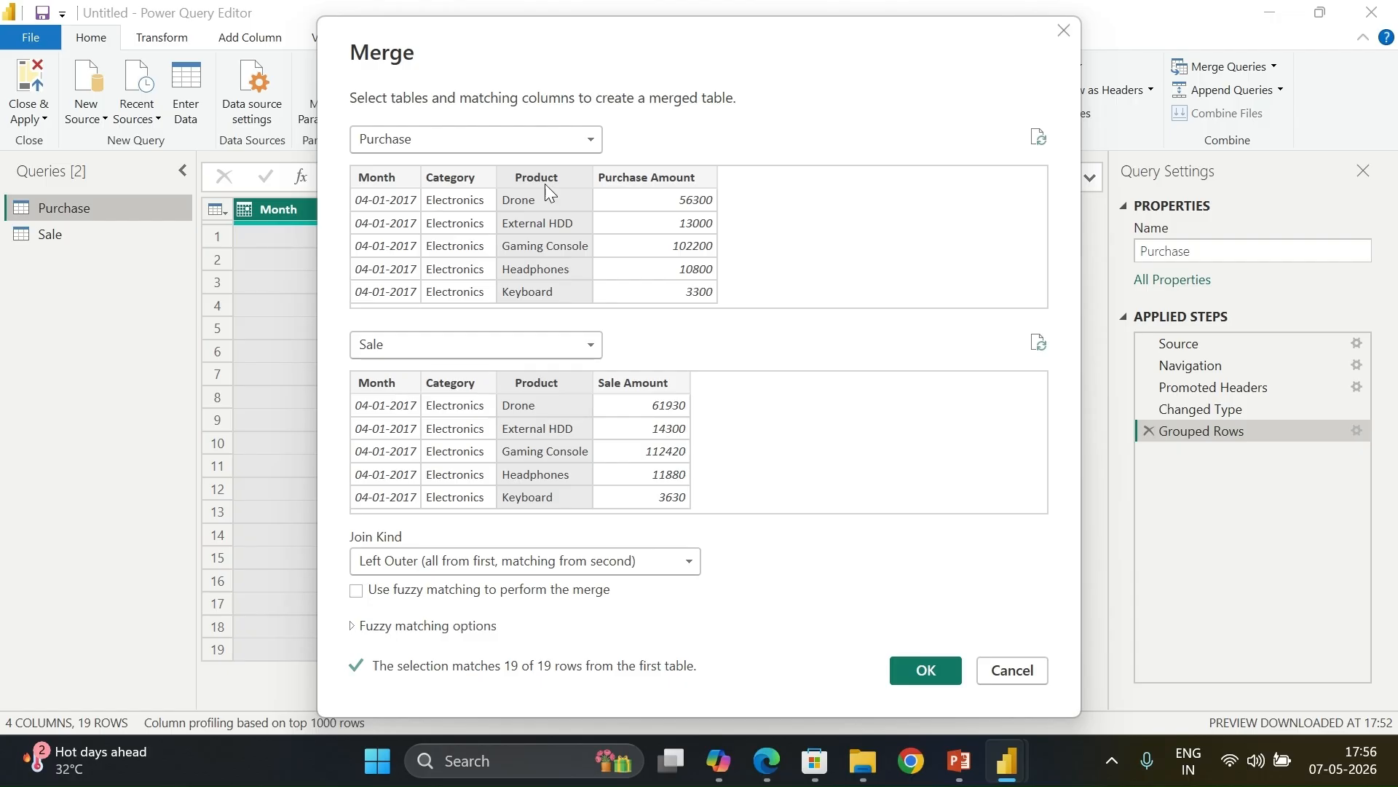
Step: Select Month, Category and Product, in that order, as the matching columns of the Purchase table
{"action": "left_click", "coordinate": [386, 178]}
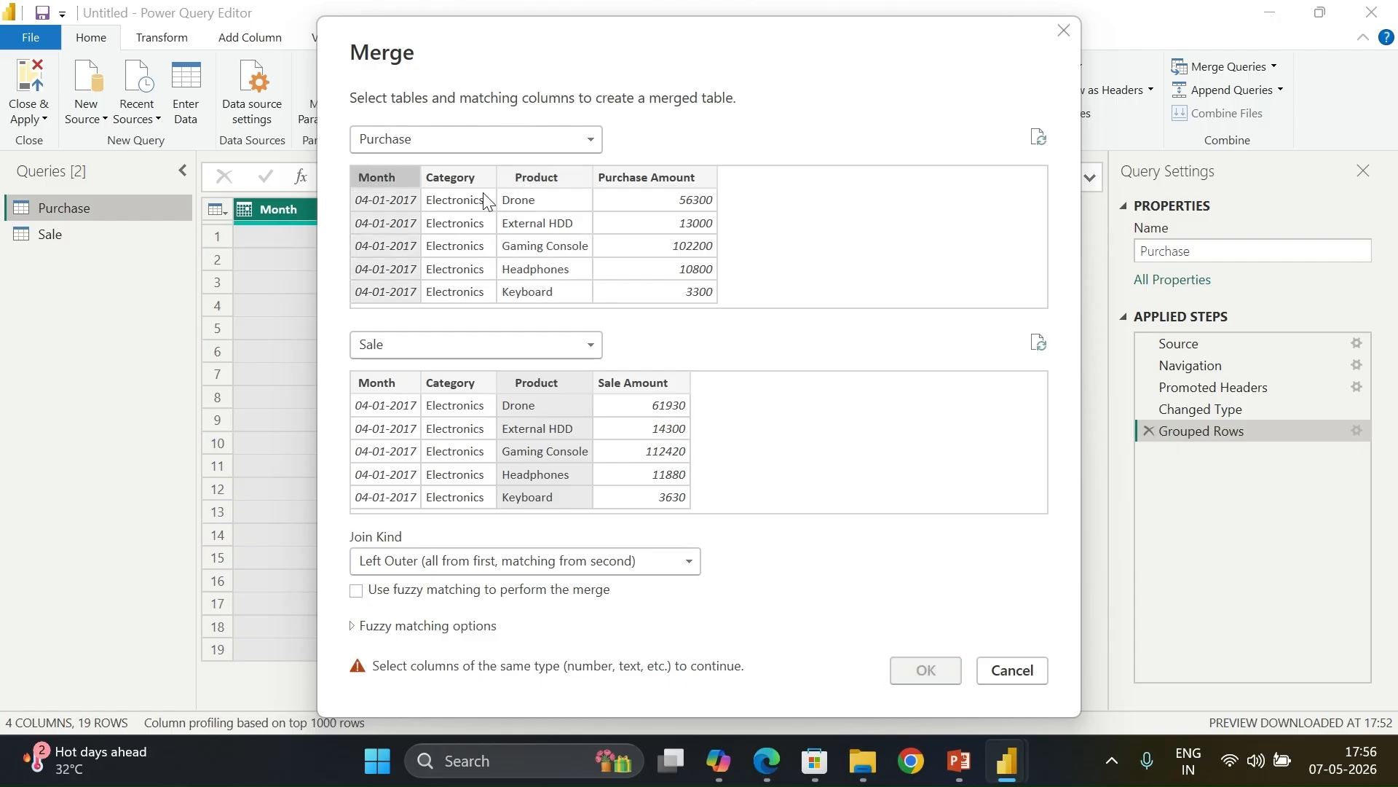
{"action": "left_click", "coordinate": [467, 180], "text": "ctrl"}
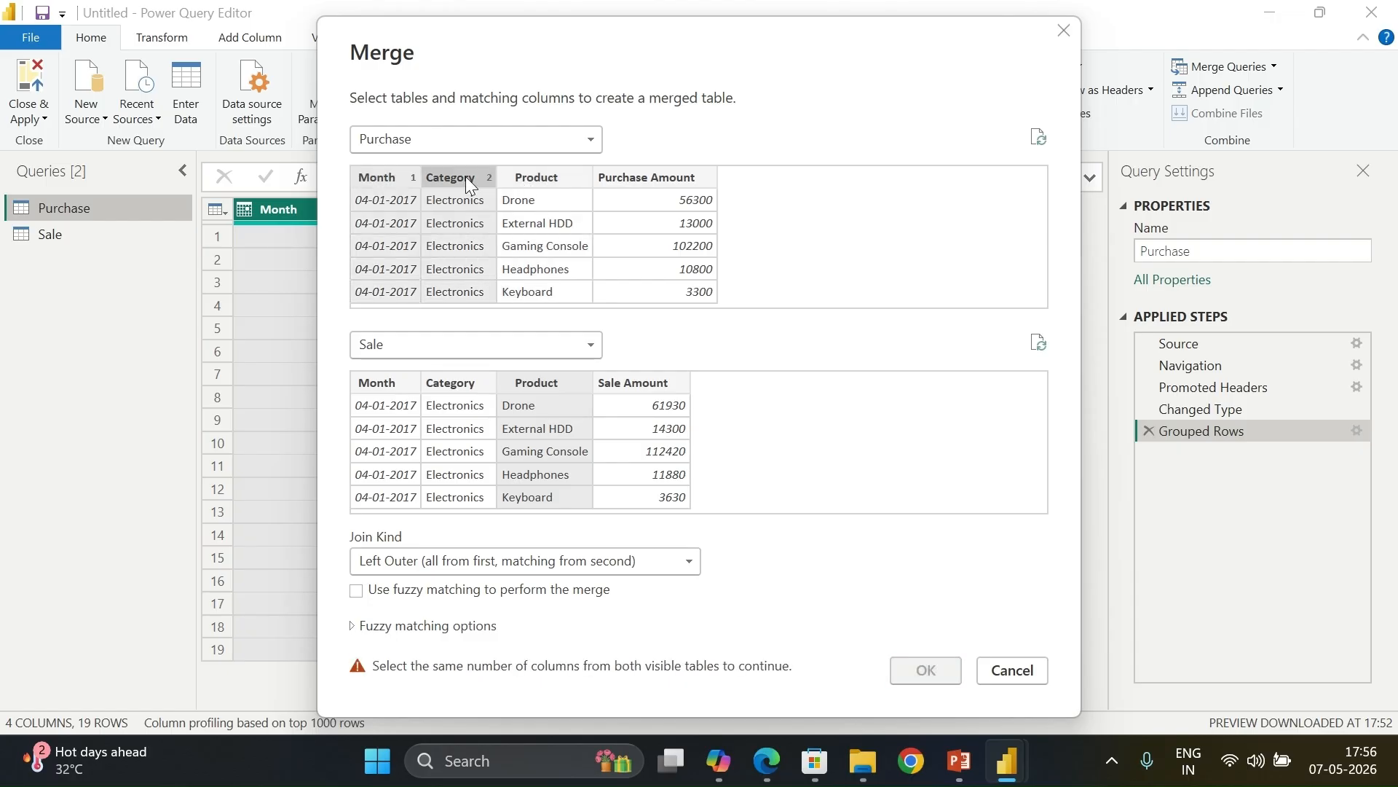
{"action": "left_click", "coordinate": [553, 189], "text": "ctrl"}
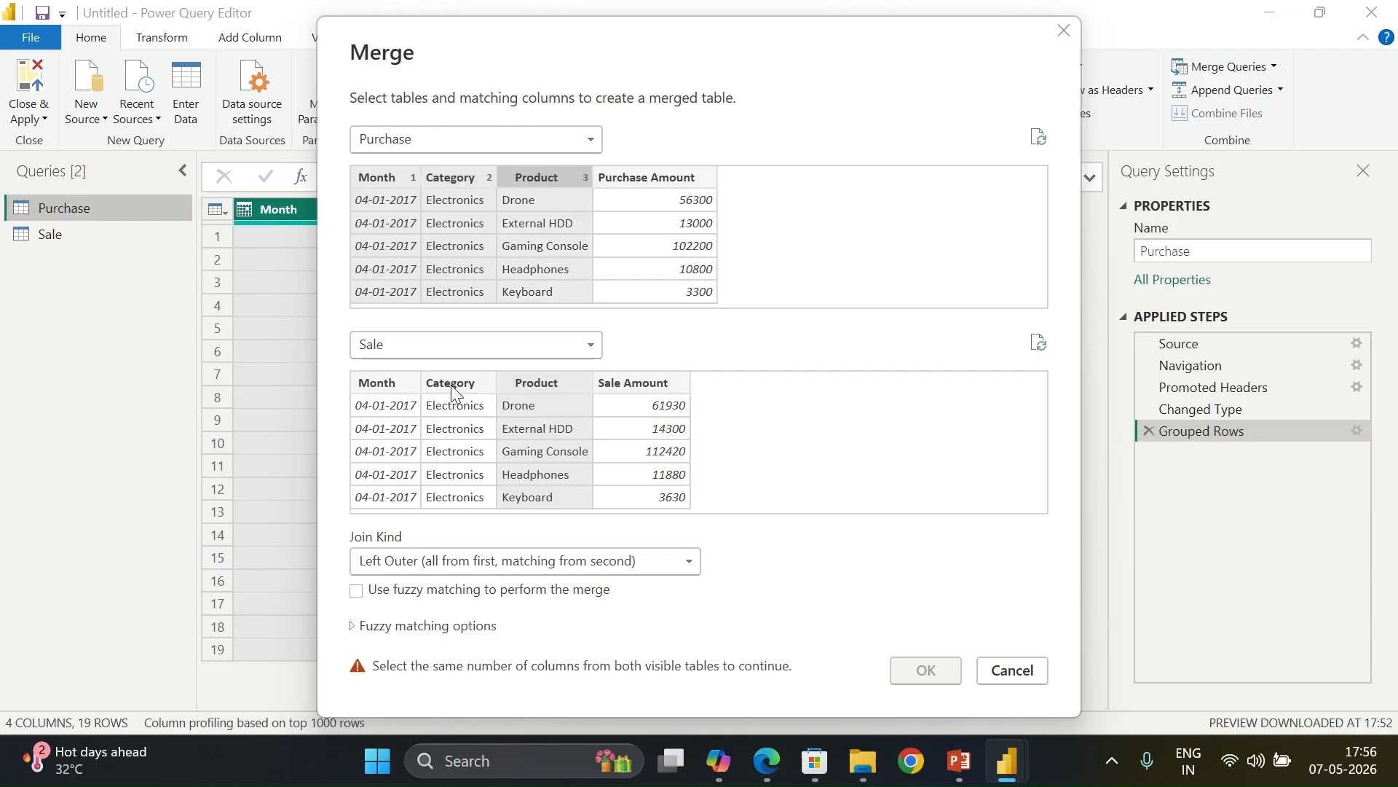
Step: Select the Sale table's matching columns in the same order: Month, Category, Product
{"action": "left_click", "coordinate": [385, 392], "text": "ctrl"}
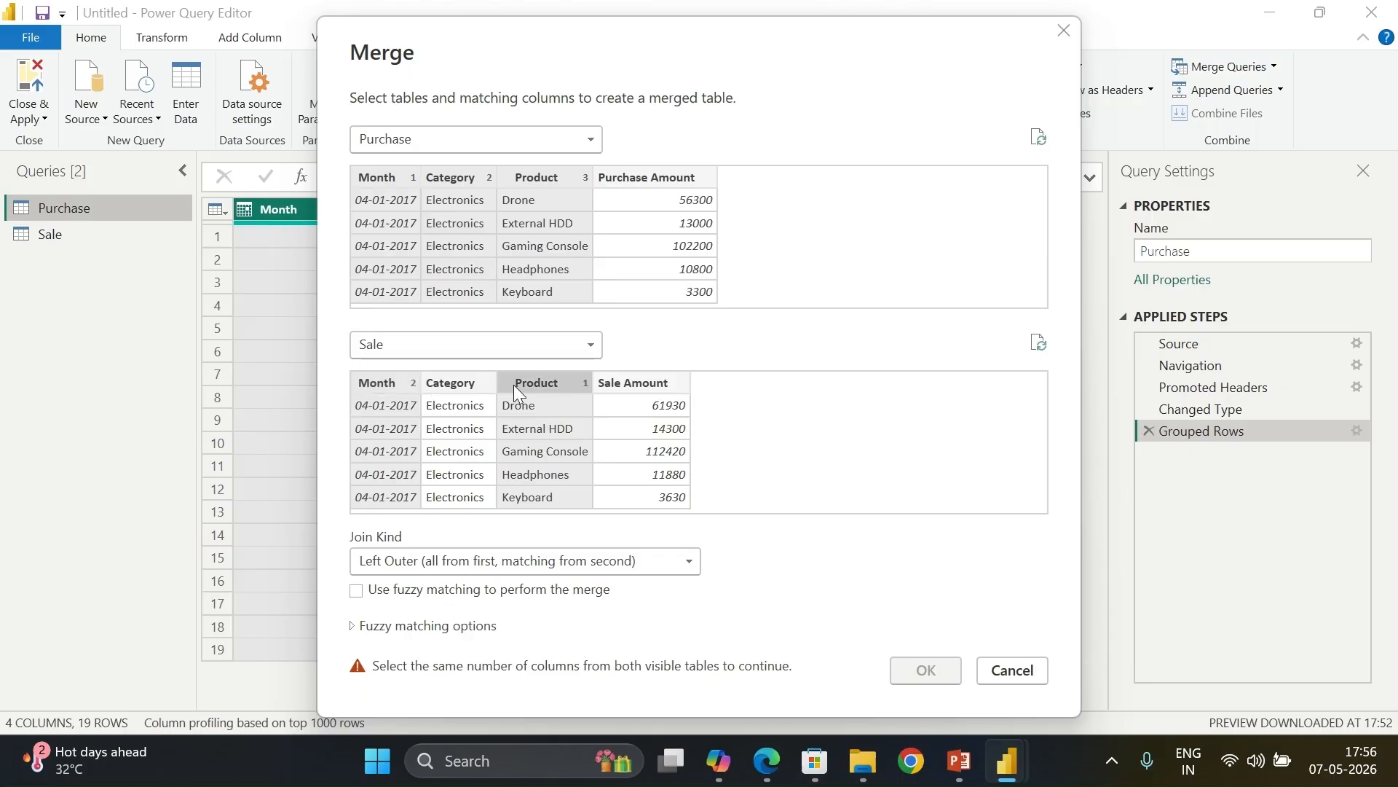
{"action": "left_click", "coordinate": [410, 383], "text": "ctrl"}
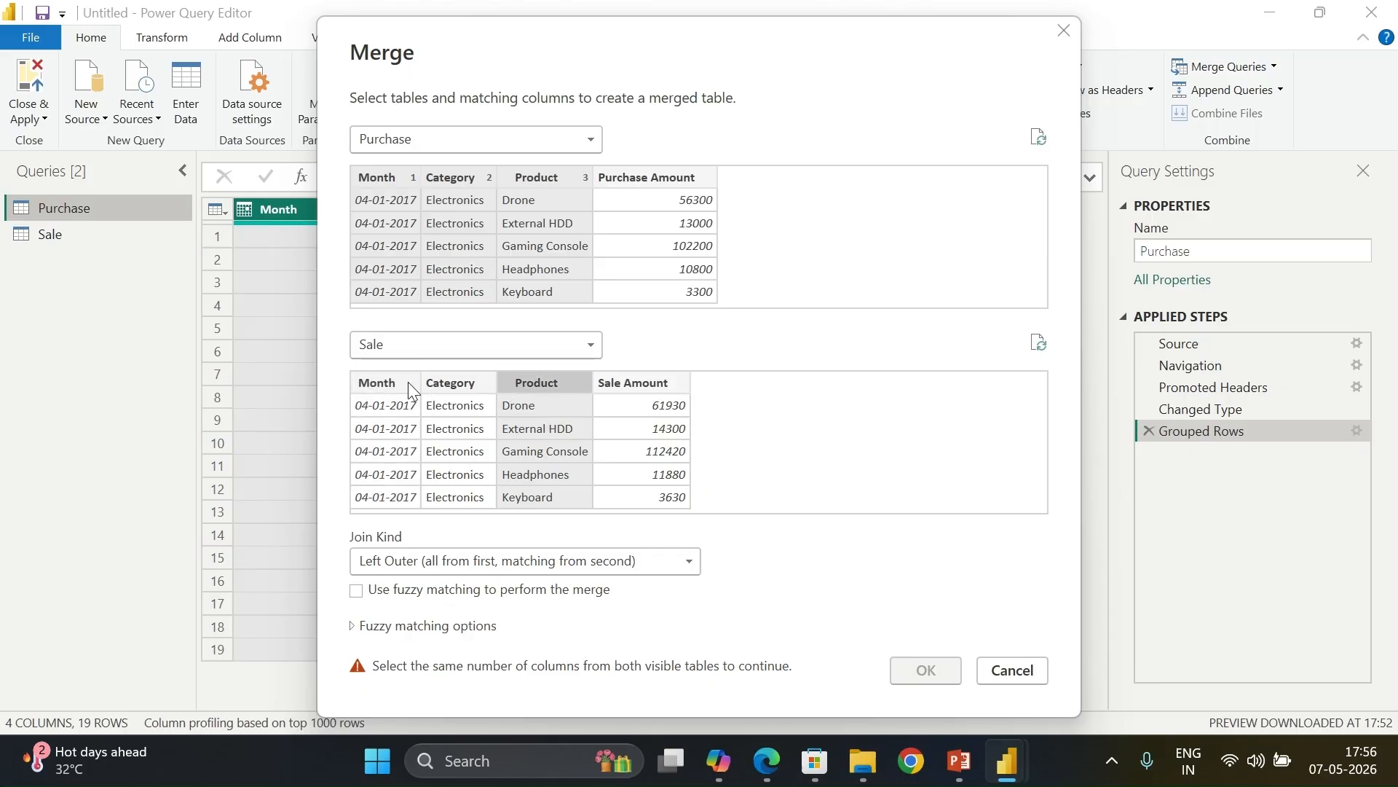
{"action": "left_click", "coordinate": [407, 382]}
{"action": "left_click", "coordinate": [493, 383], "text": "ctrl"}
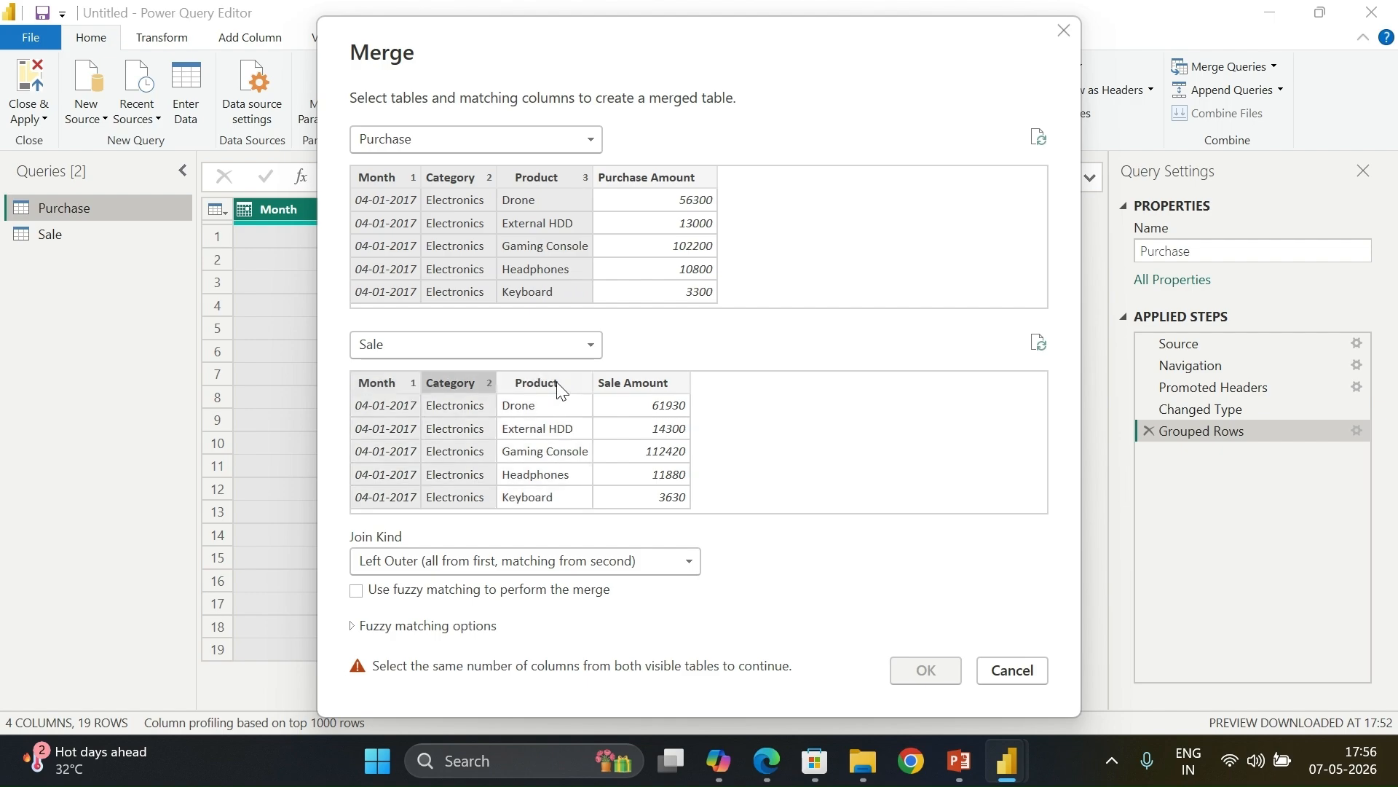
{"action": "left_click", "coordinate": [559, 384], "text": "ctrl"}
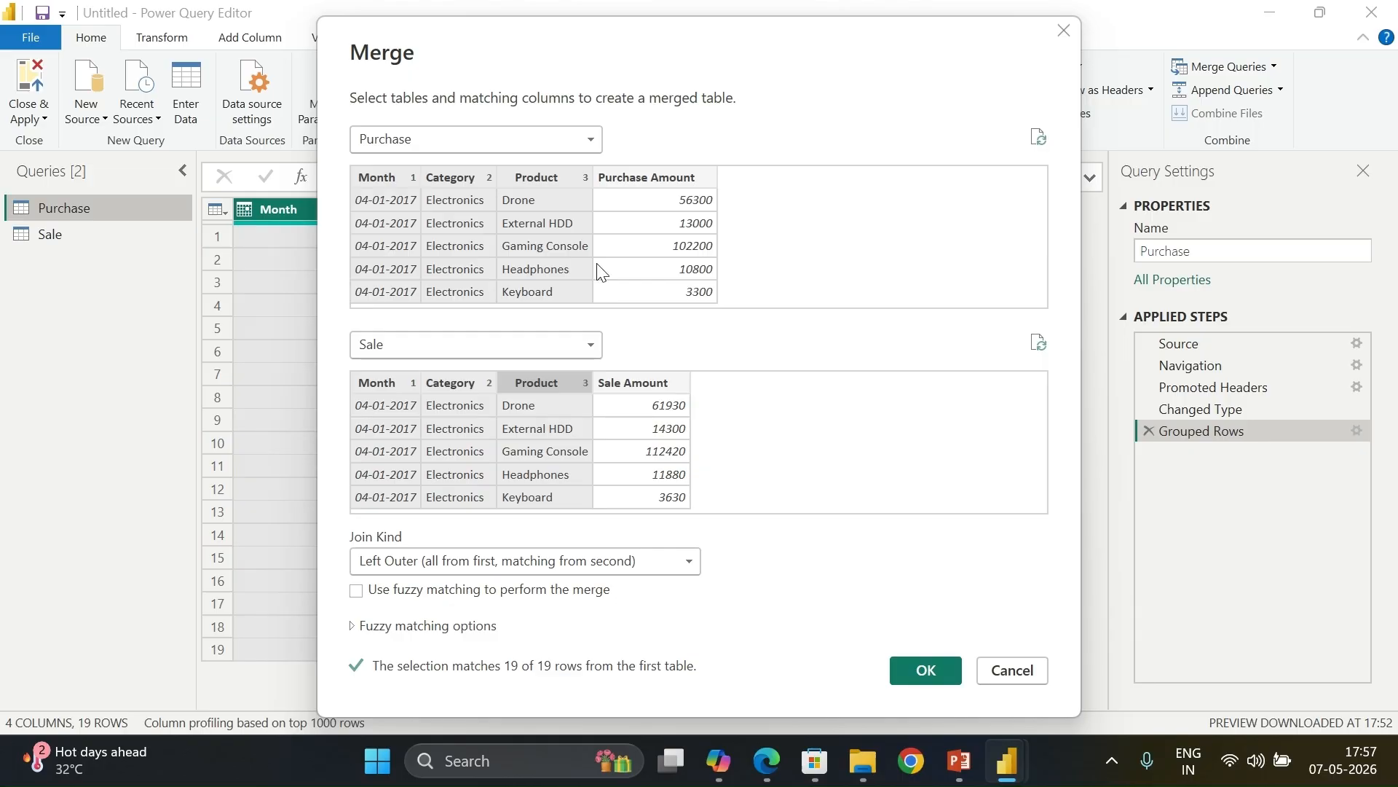
Step: Reduce the Purchase table's matching columns in the merge to Product only
{"action": "left_click", "coordinate": [467, 181]}
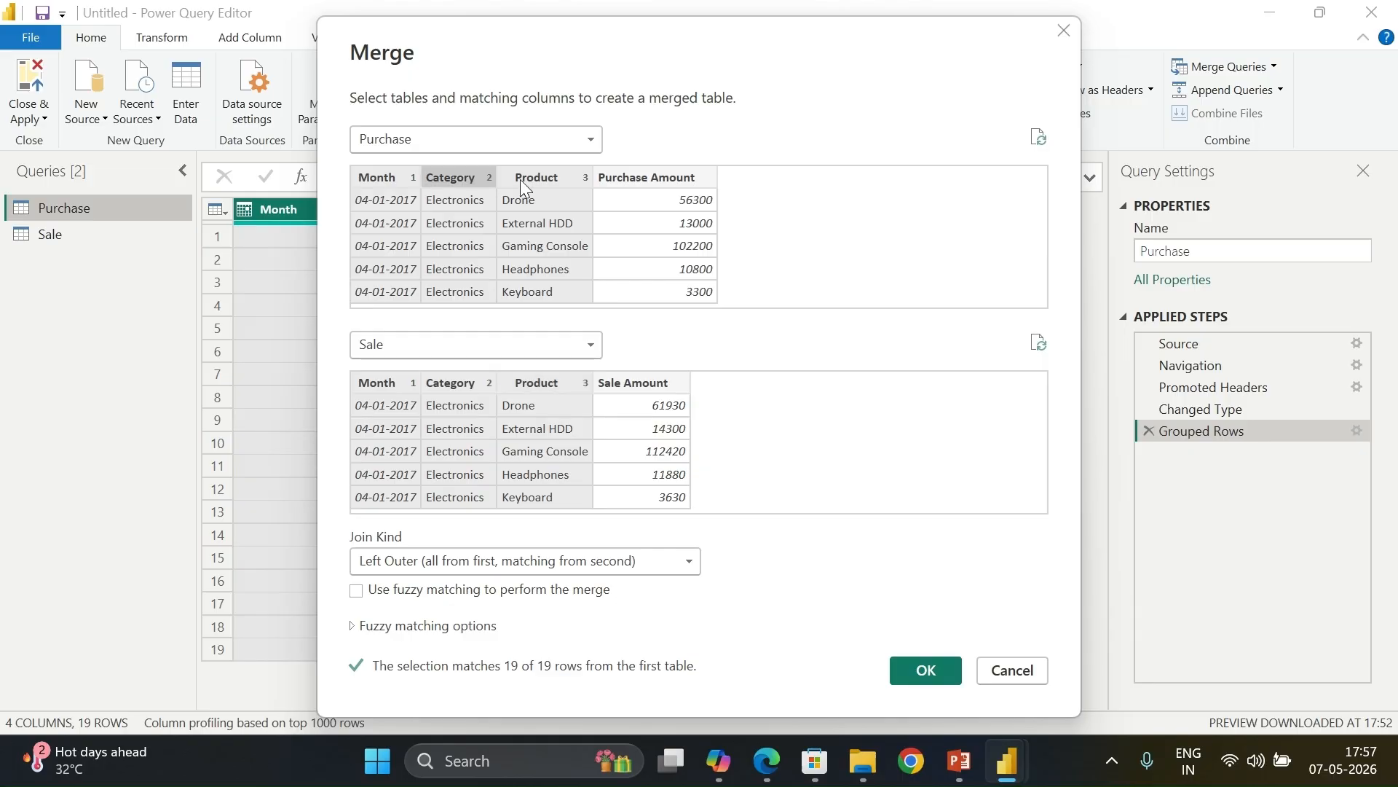
{"action": "left_click", "coordinate": [534, 177], "text": "ctrl"}
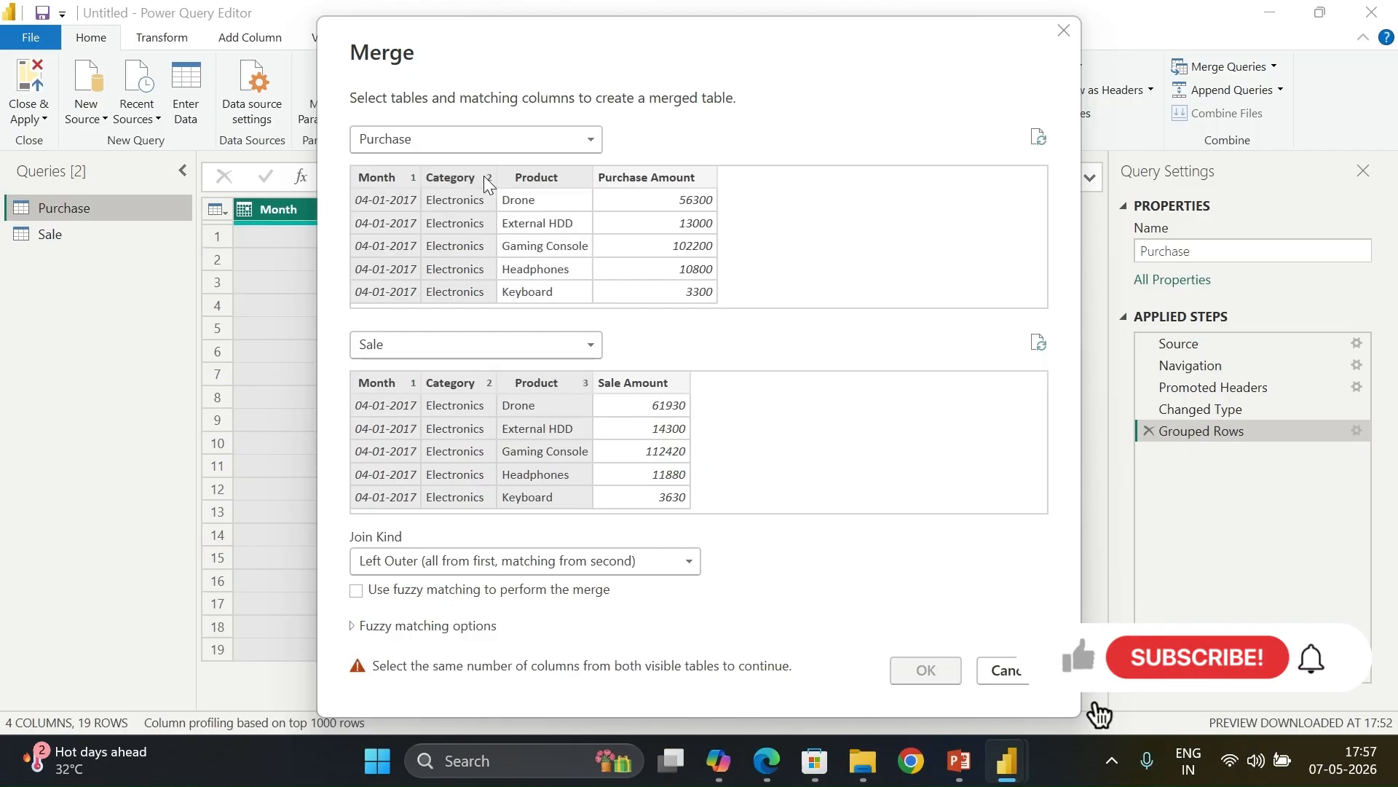
{"action": "left_click", "coordinate": [484, 176], "text": "ctrl"}
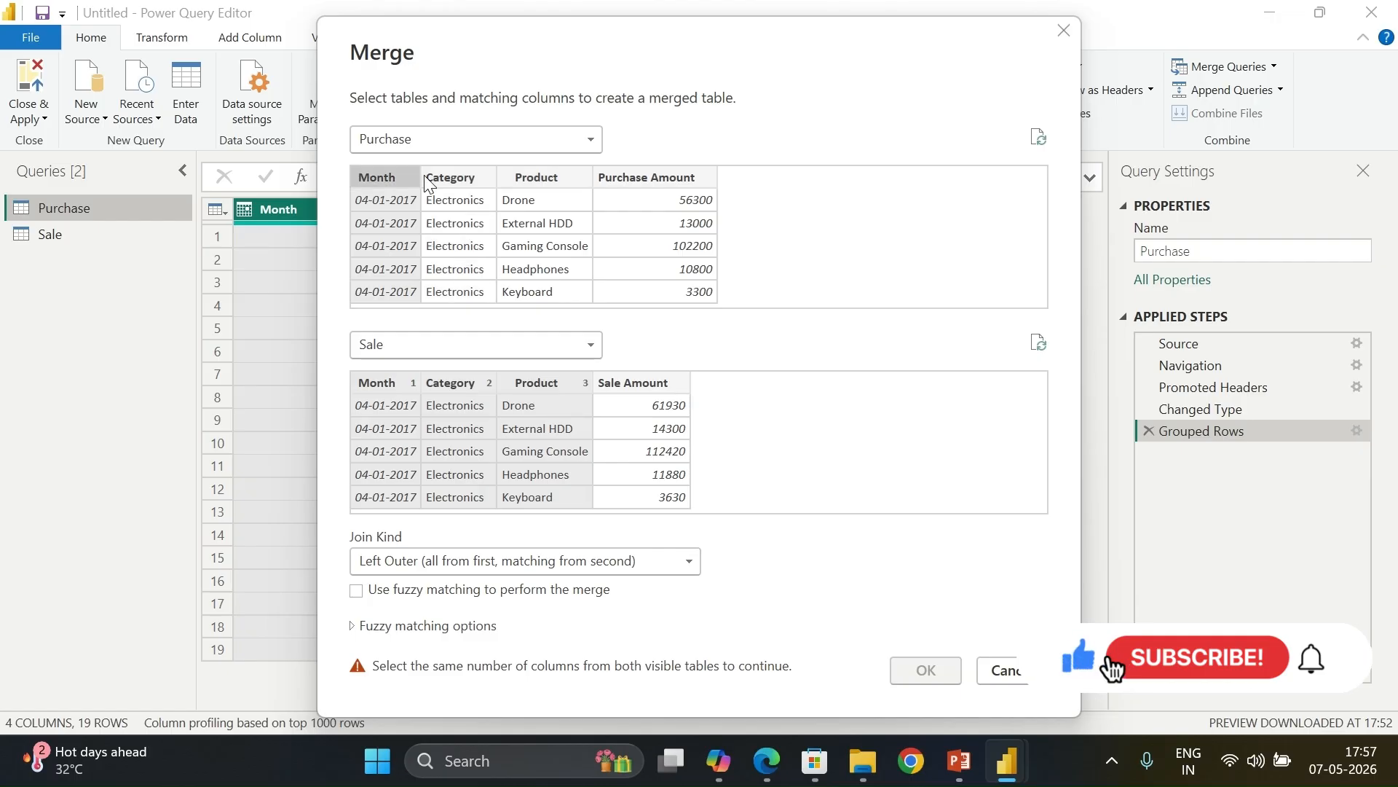
{"action": "left_click", "coordinate": [540, 175]}
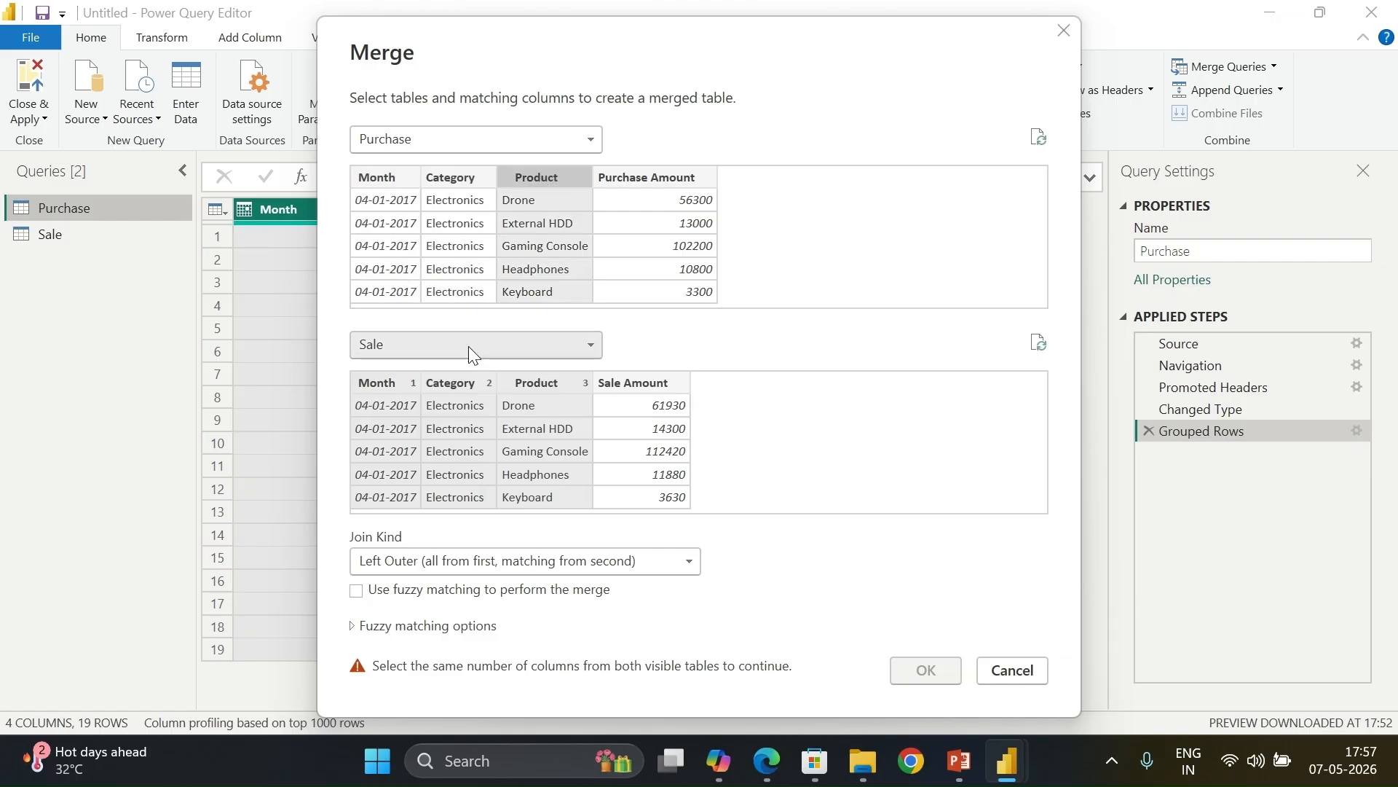
Step: Match the Sale table on Product only and create the merged query with a left outer join
{"action": "left_click", "coordinate": [549, 387]}
{"action": "left_click", "coordinate": [549, 387], "text": "ctrl"}
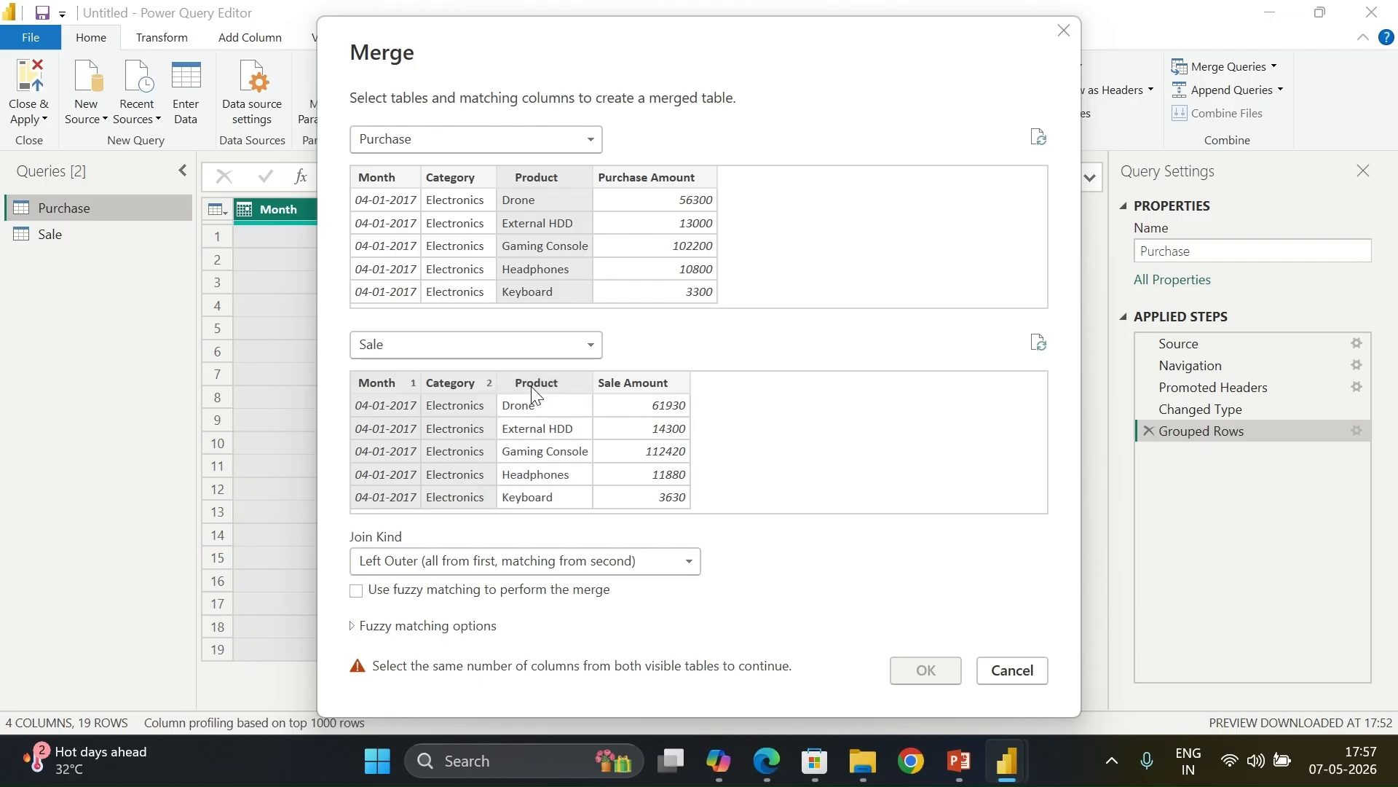
{"action": "left_click", "coordinate": [397, 385]}
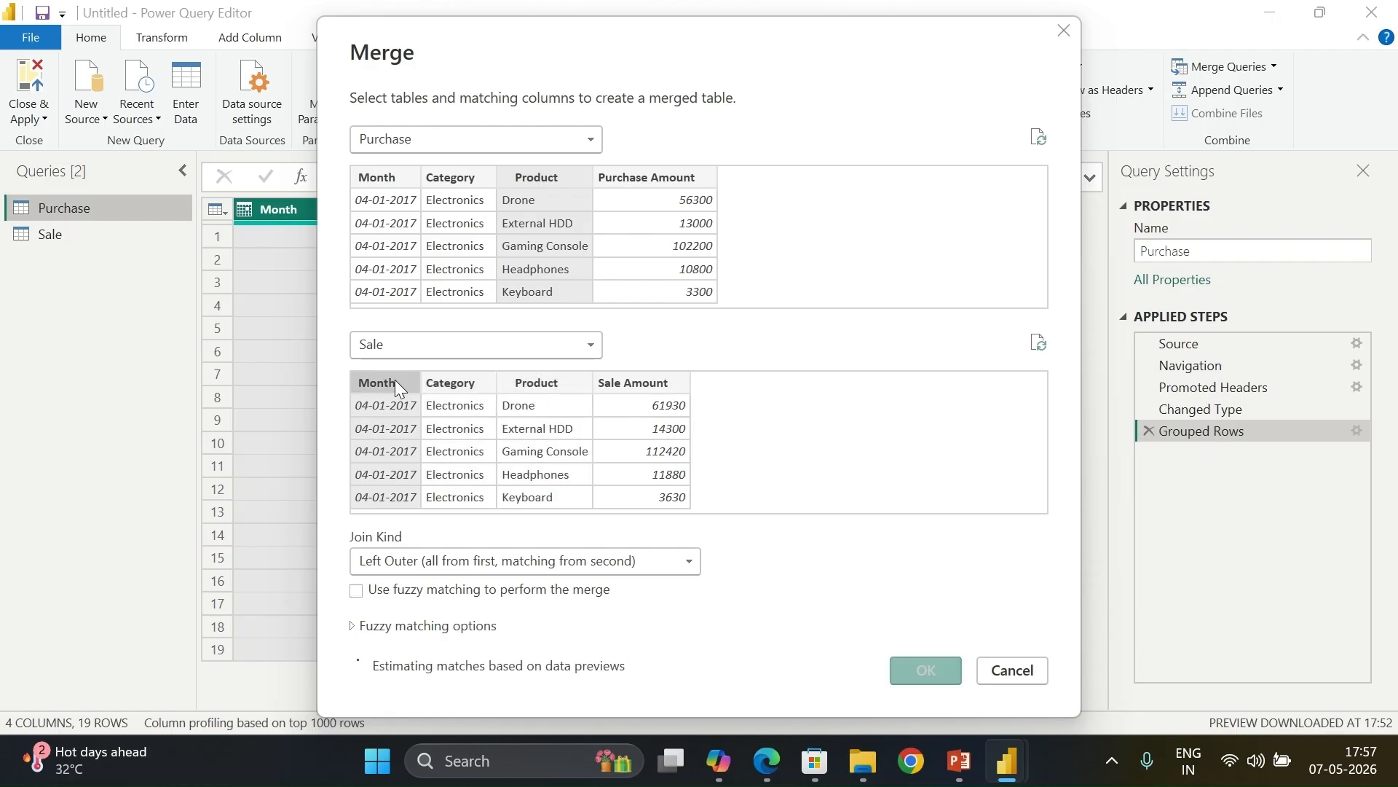
{"action": "left_click", "coordinate": [527, 384]}
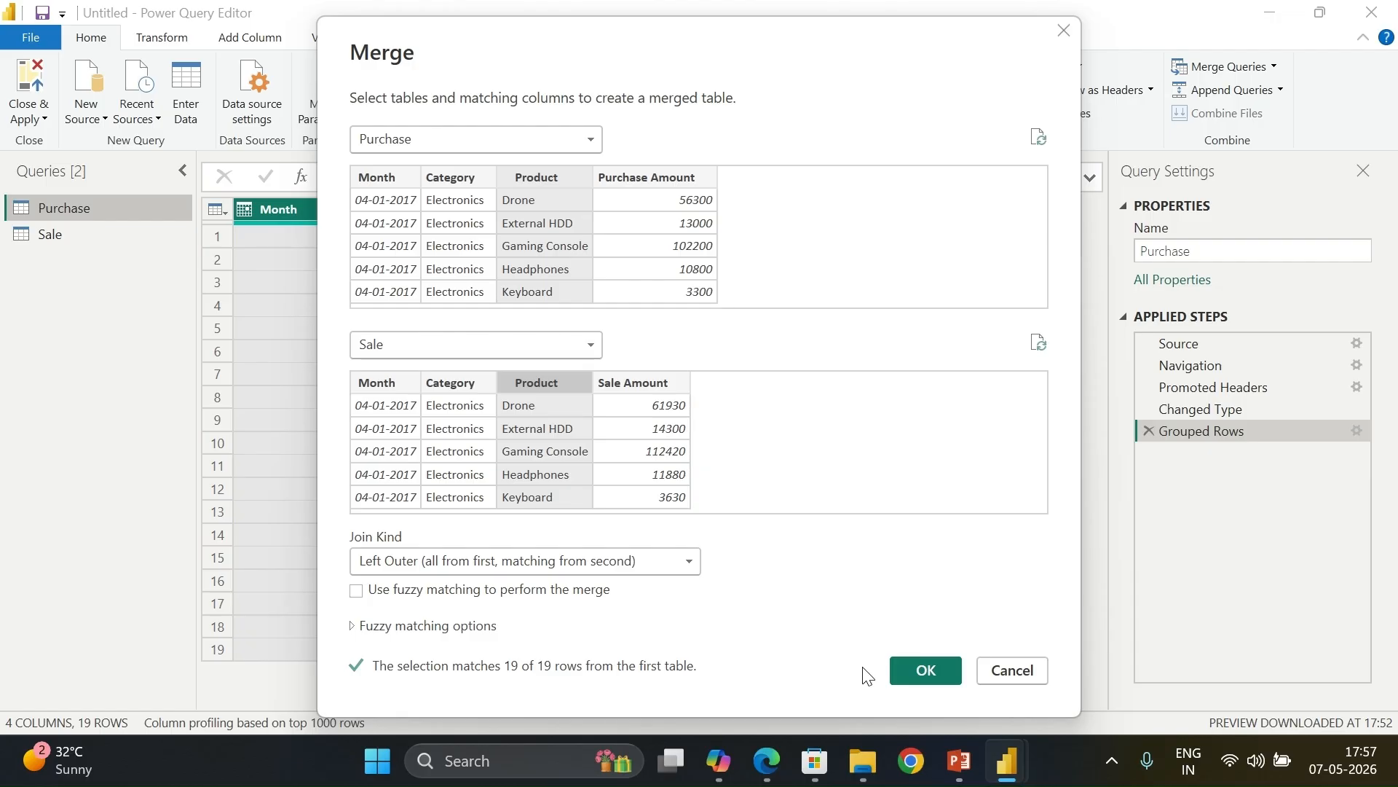
{"action": "left_click", "coordinate": [931, 672]}
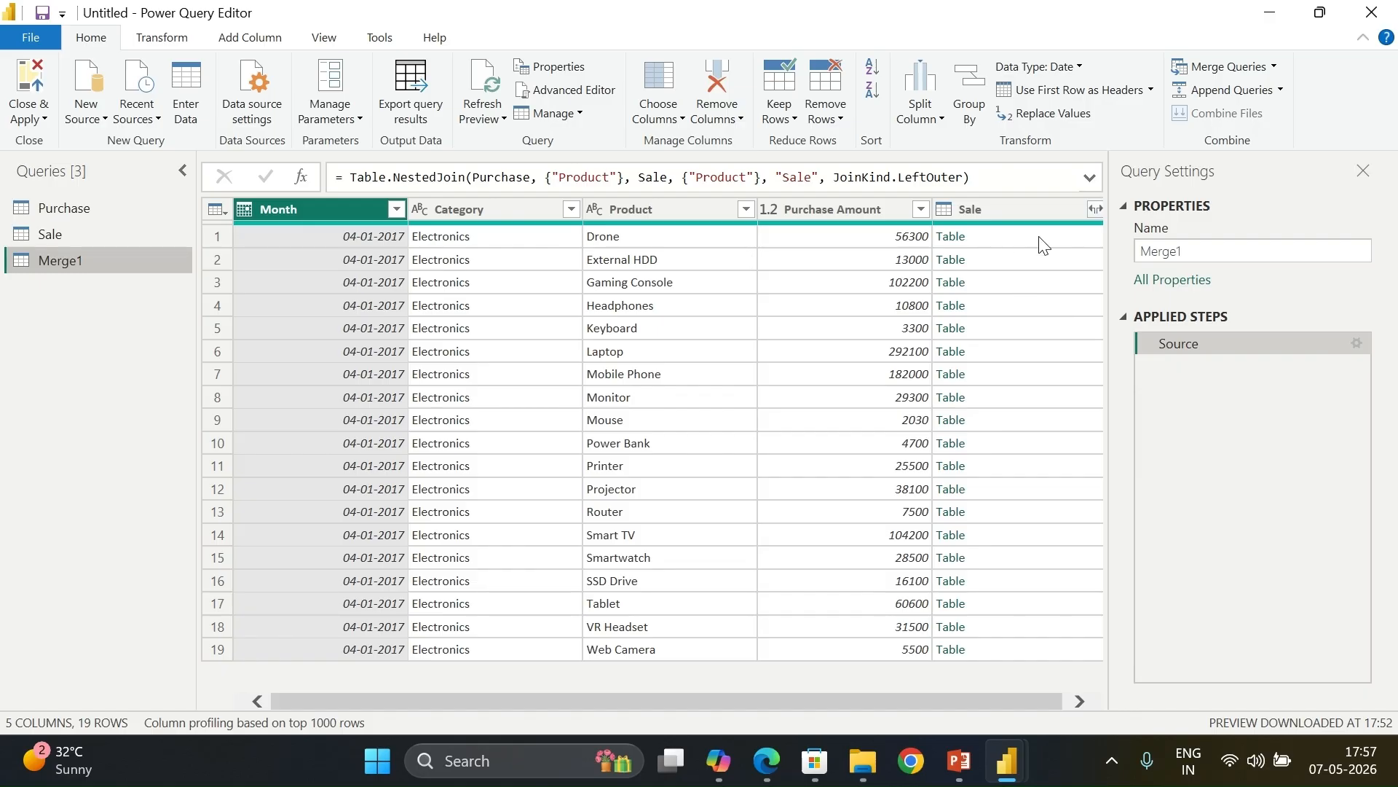
Step: Expand the merged Sale column to only Sale Amount, using the original column name as prefix
{"action": "left_click", "coordinate": [1095, 210]}
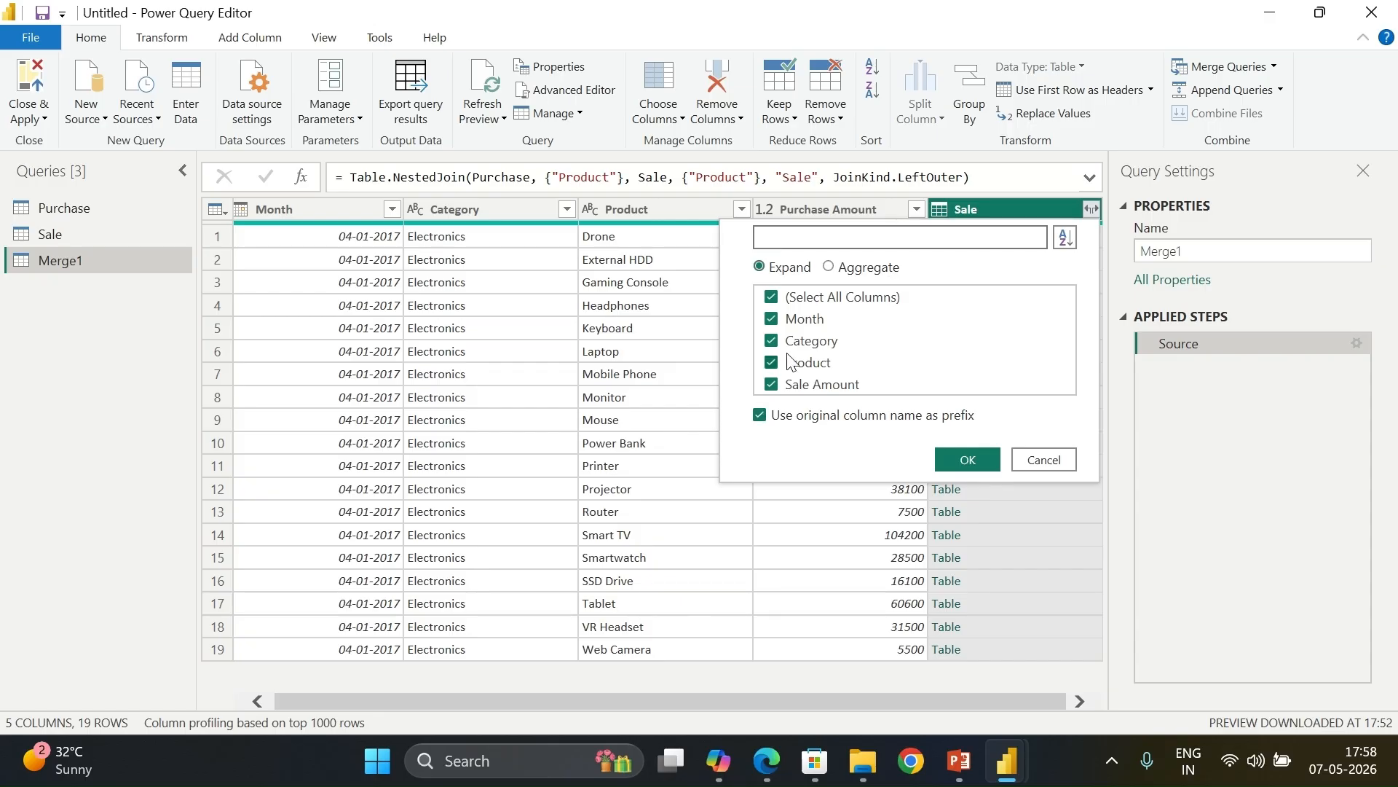
{"action": "left_click", "coordinate": [772, 297]}
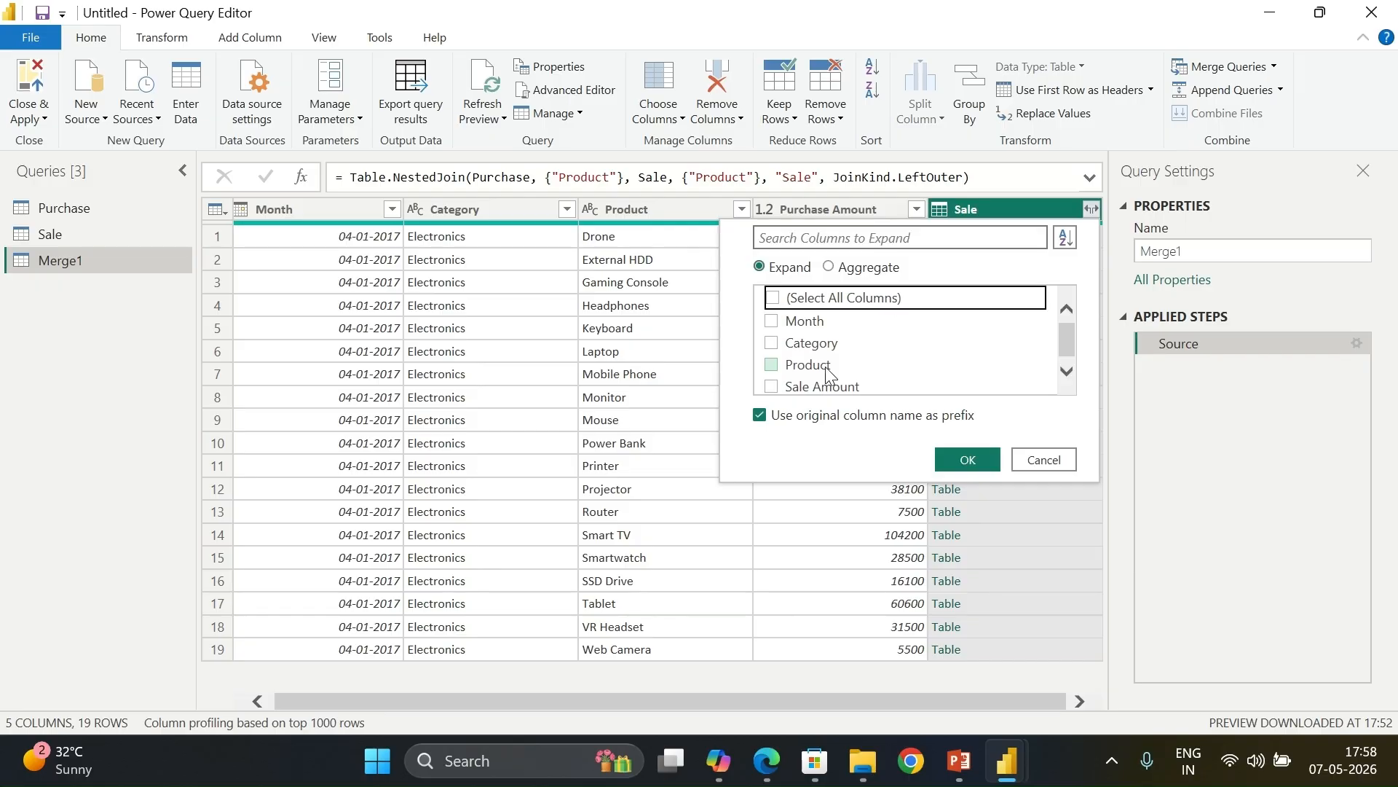
{"action": "left_click", "coordinate": [772, 386]}
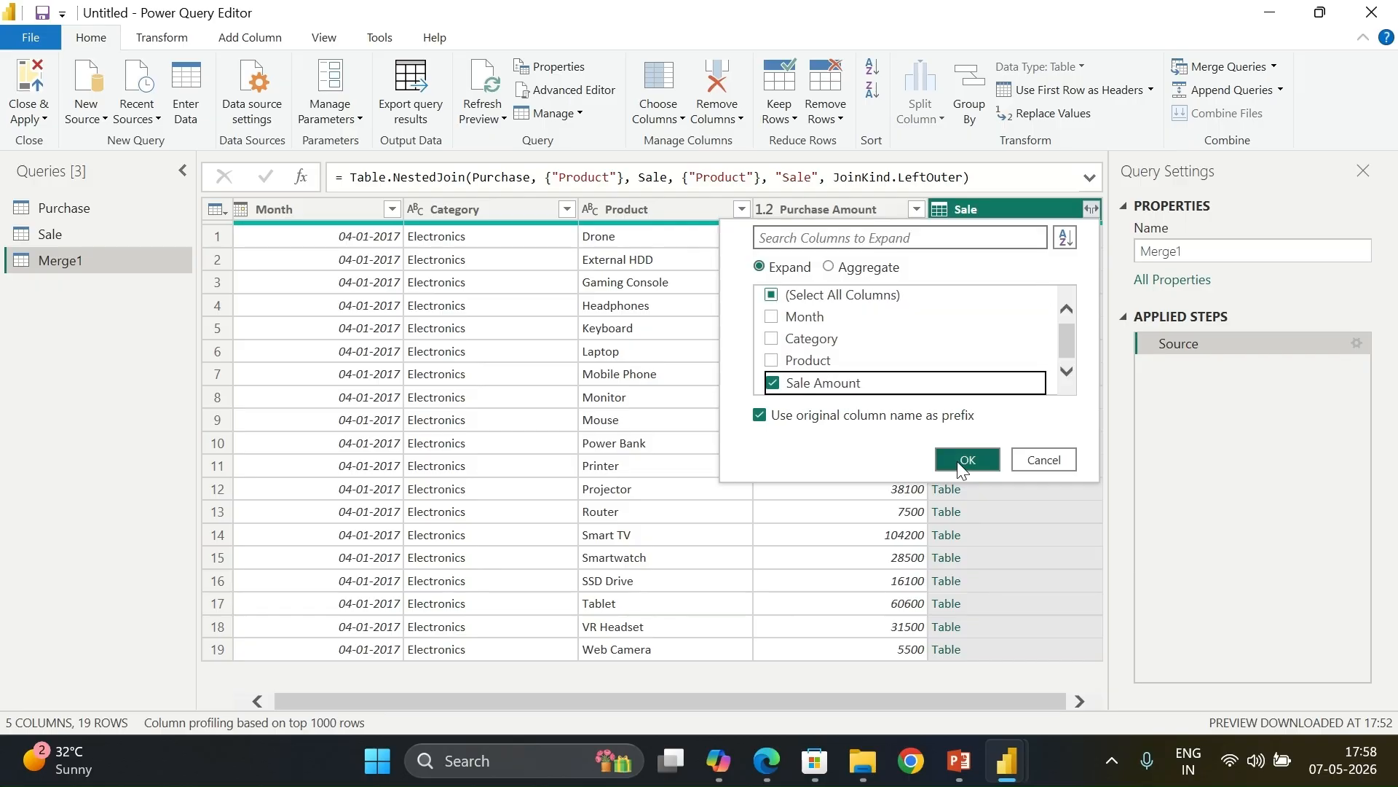
{"action": "left_click", "coordinate": [957, 461]}
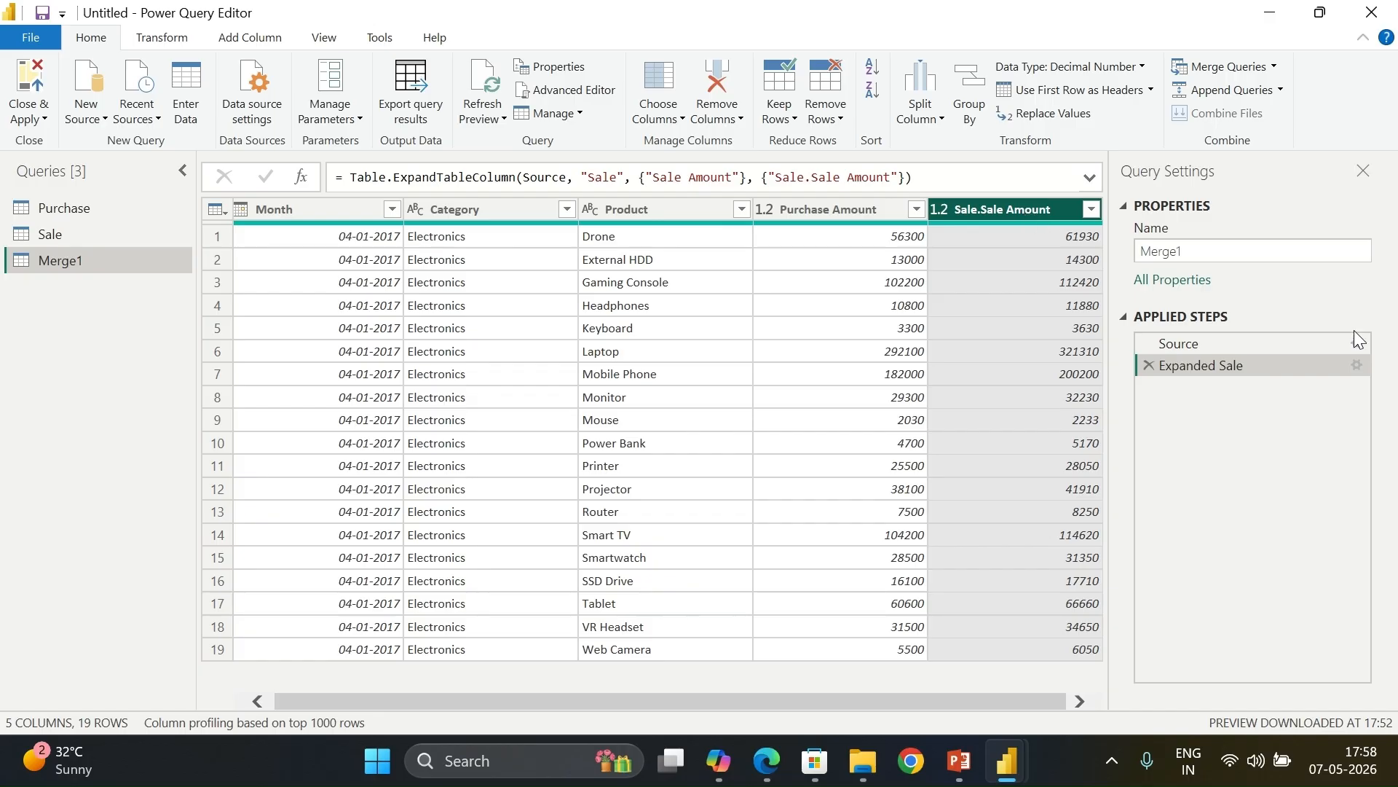
{"action": "left_click", "coordinate": [1357, 364]}
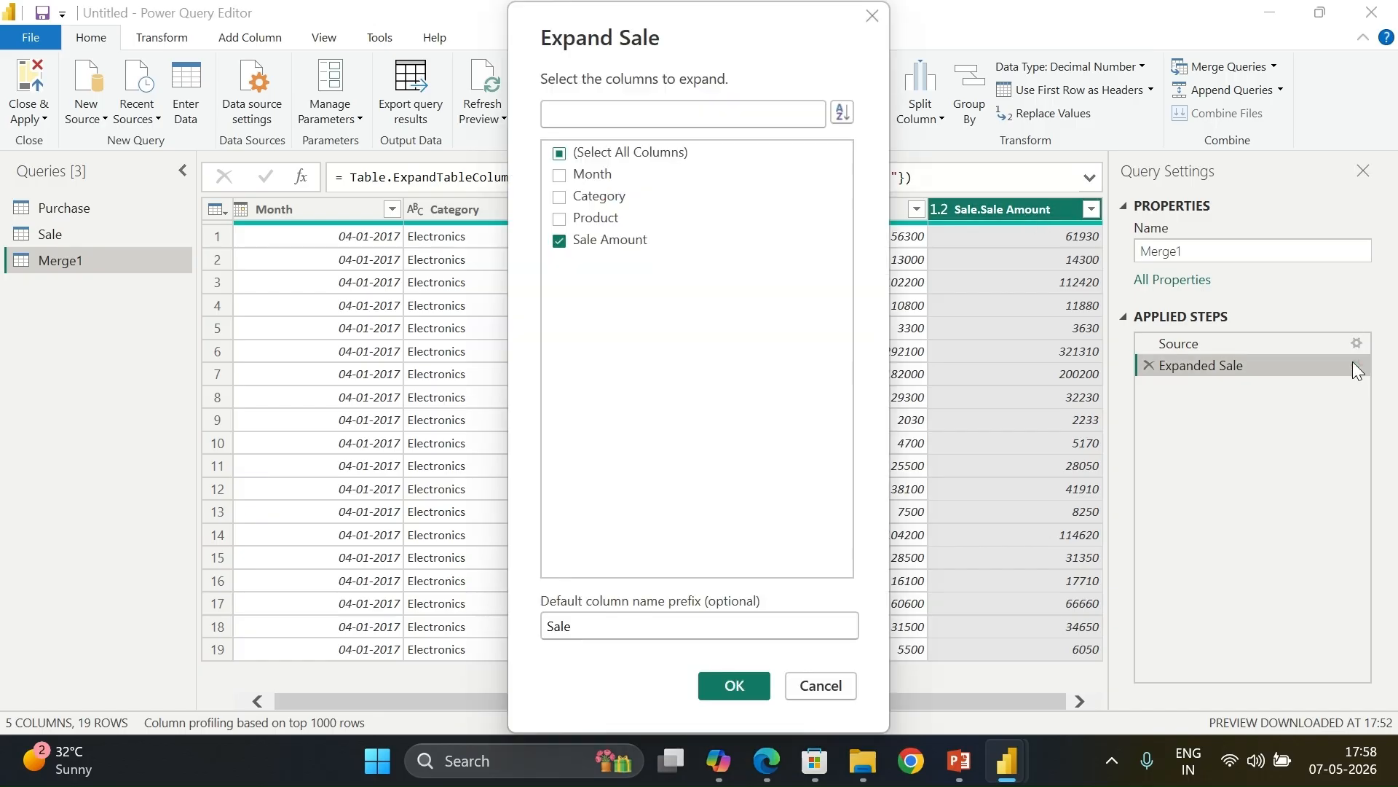
{"action": "left_click", "coordinate": [821, 685]}
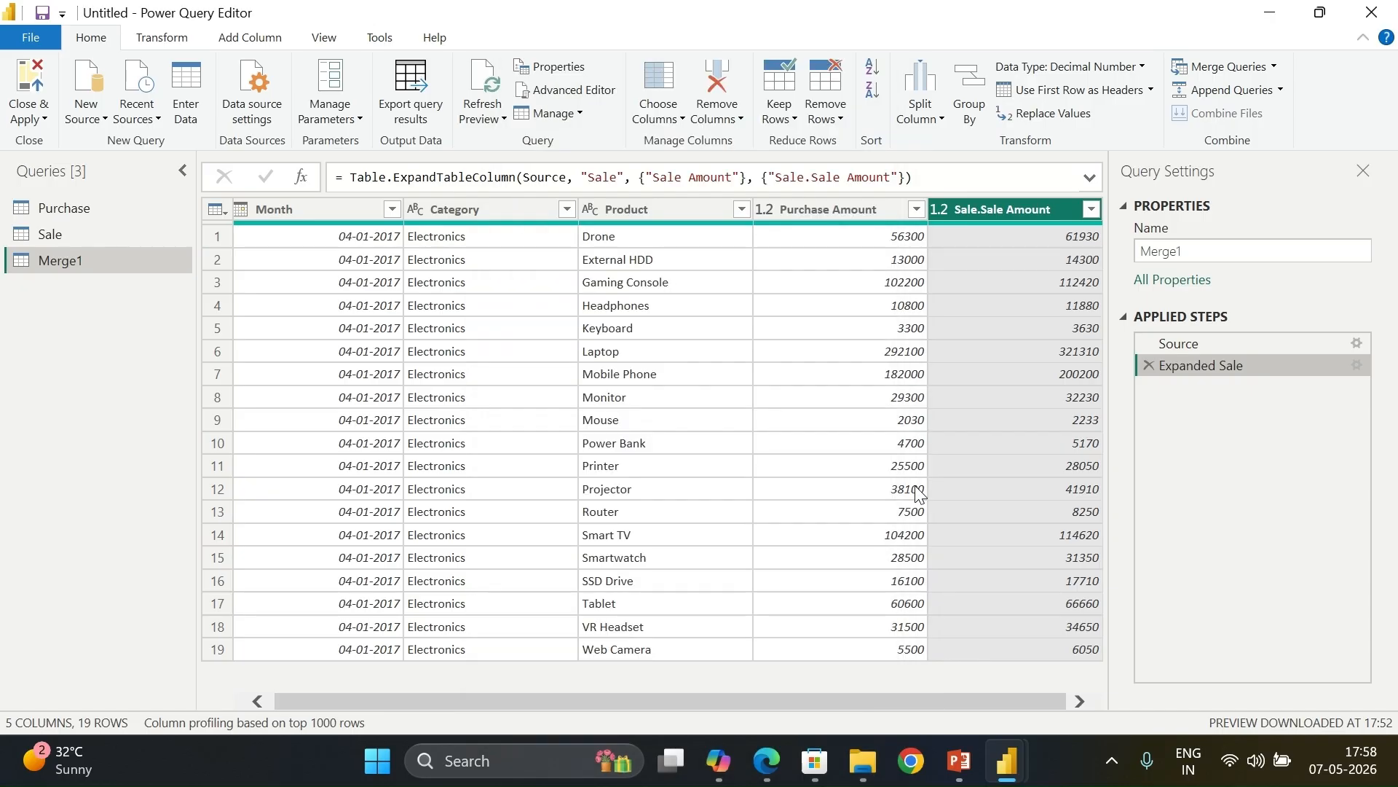
Step: Rename the expanded Sale.Sale Amount column to Sale Amount
{"action": "right_click", "coordinate": [989, 214]}
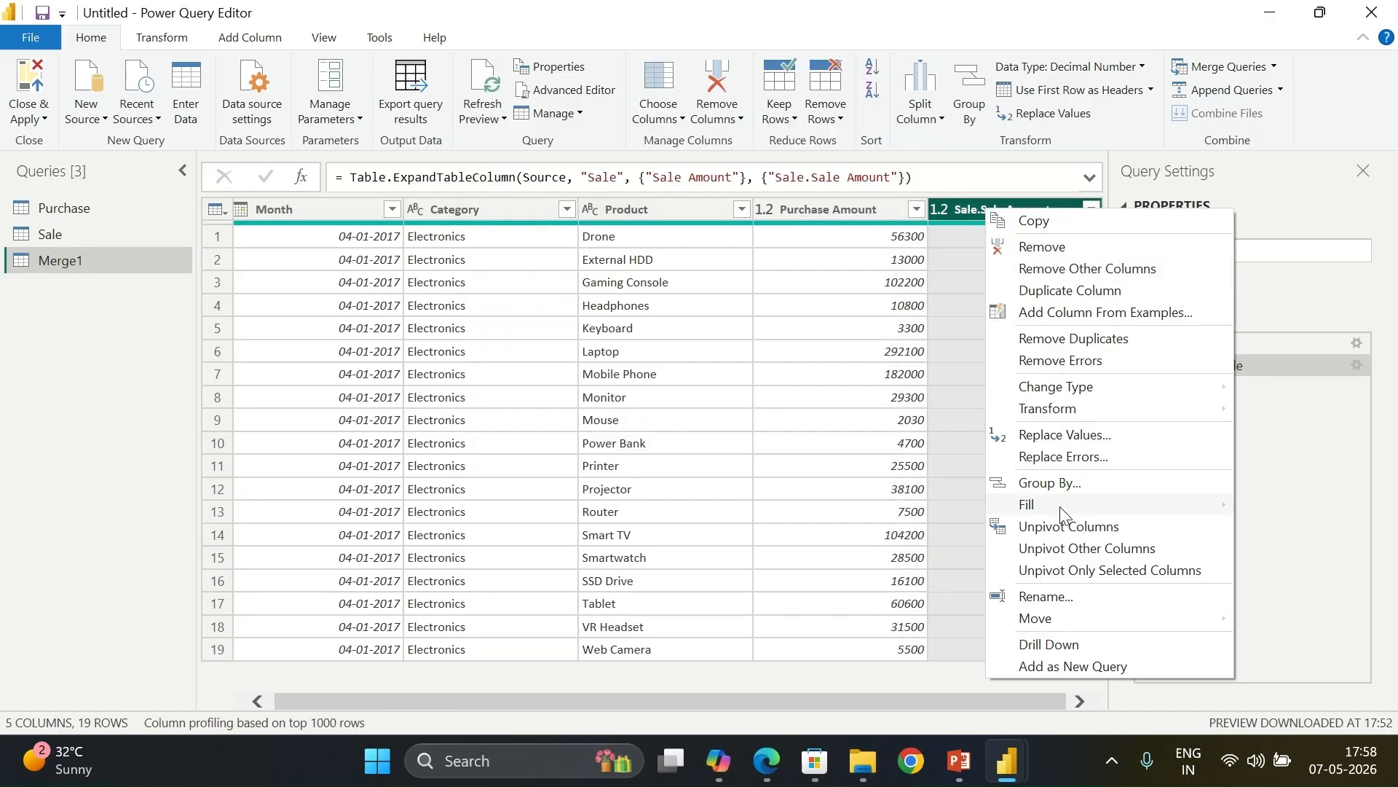
{"action": "left_click", "coordinate": [1048, 599]}
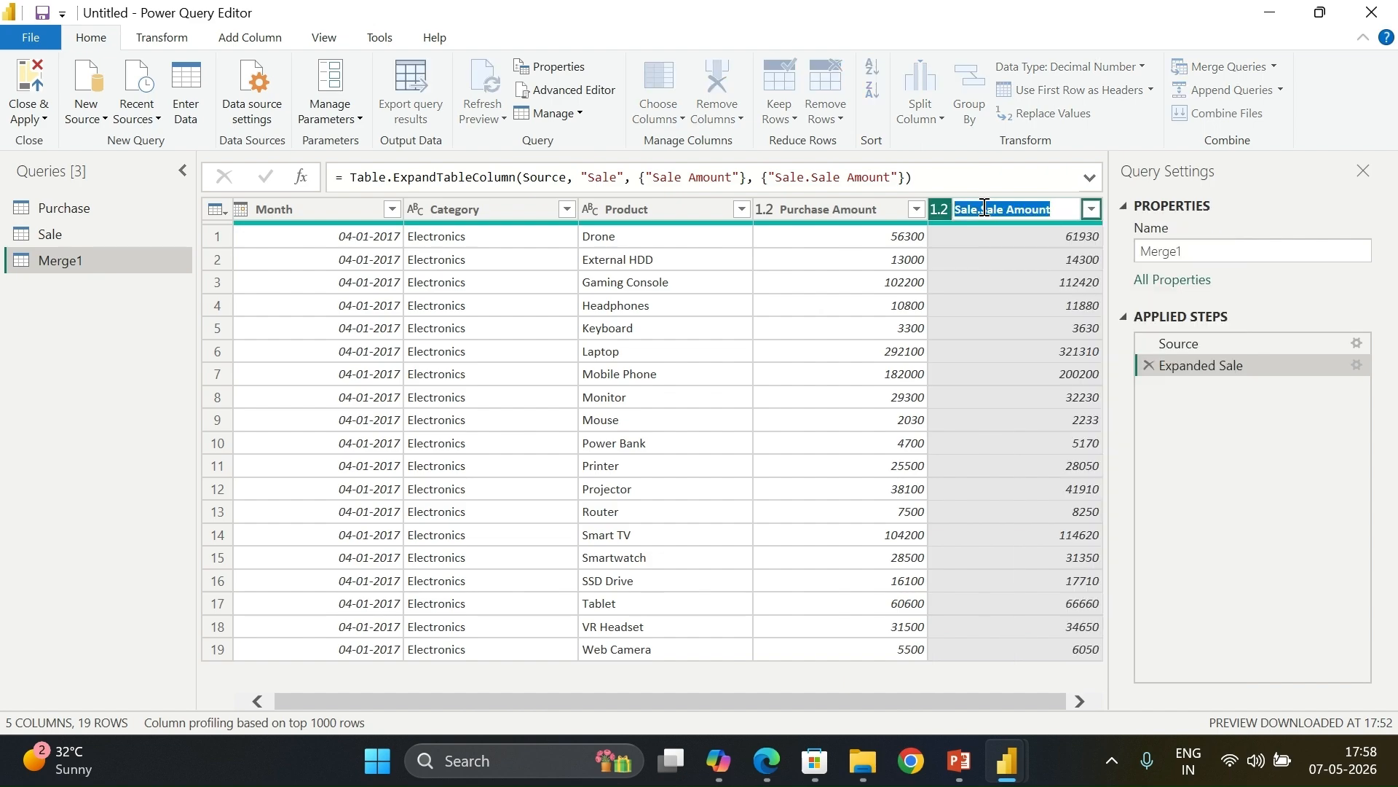
{"action": "left_click", "coordinate": [981, 209]}
{"action": "key", "text": "BackSpace"}
{"action": "key", "text": "BackSpace"}
{"action": "key", "text": "BackSpace"}
{"action": "key", "text": "BackSpace"}
{"action": "key", "text": "BackSpace"}
{"action": "left_click", "coordinate": [1170, 516]}
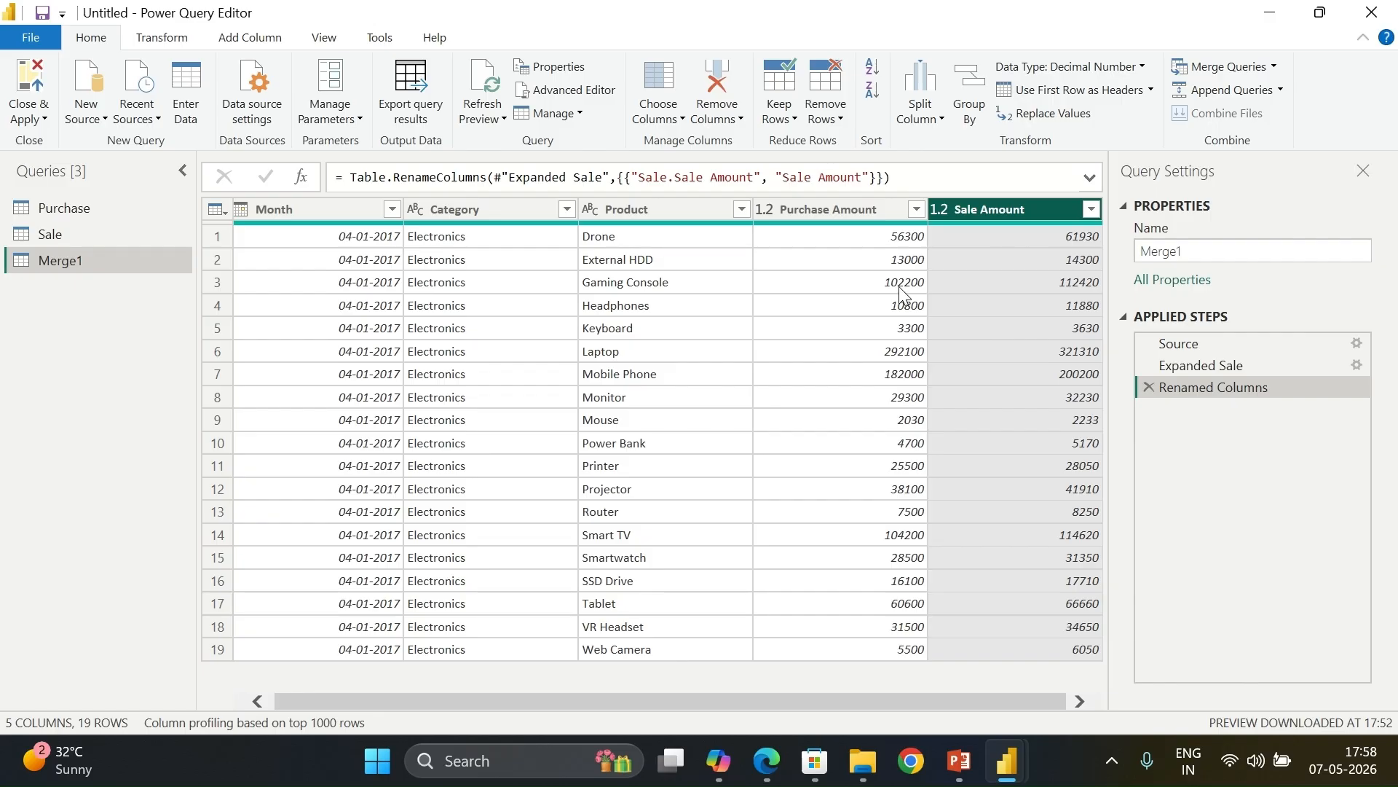
Step: Rename the merged query to Profit
{"action": "double_click", "coordinate": [70, 265]}
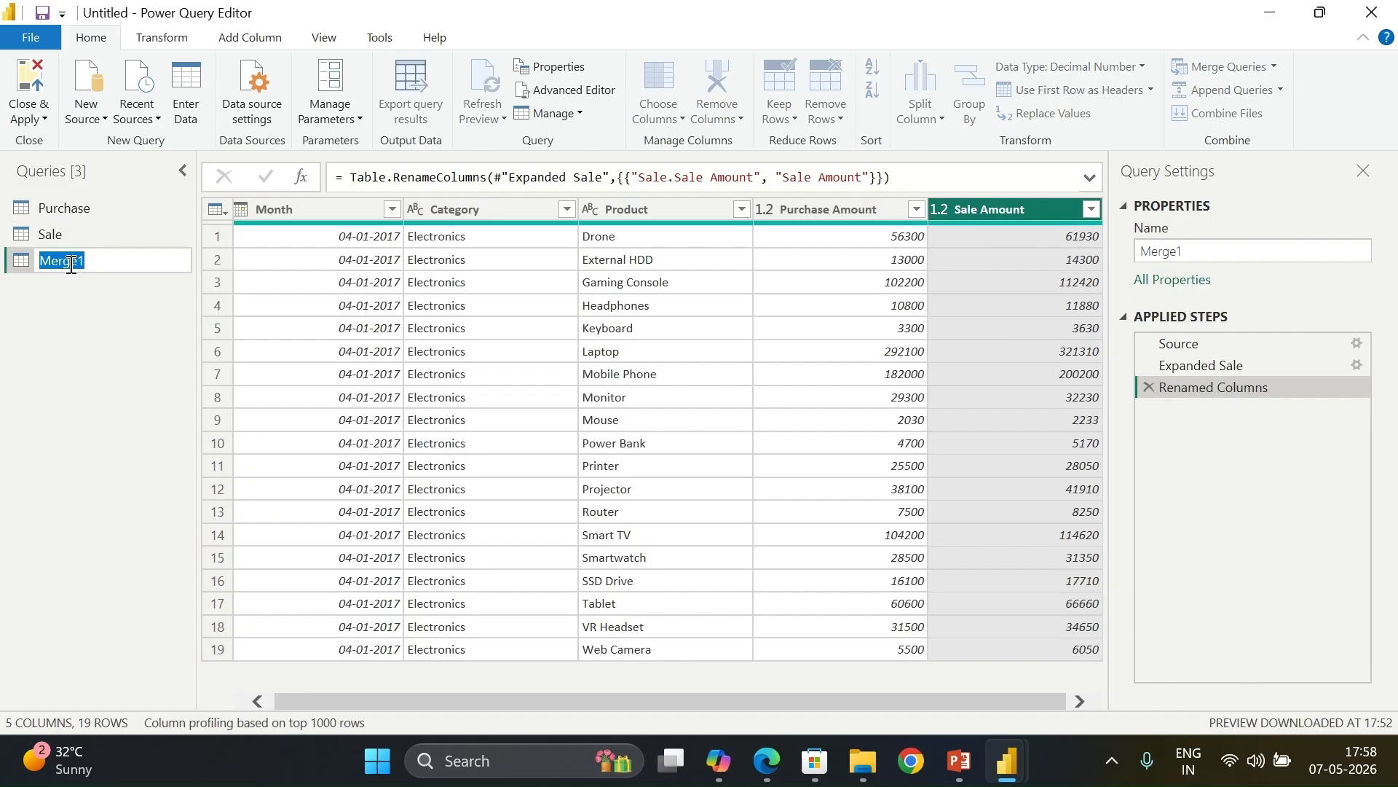
{"action": "type", "text": "Profit"}
{"action": "key", "text": "Return"}
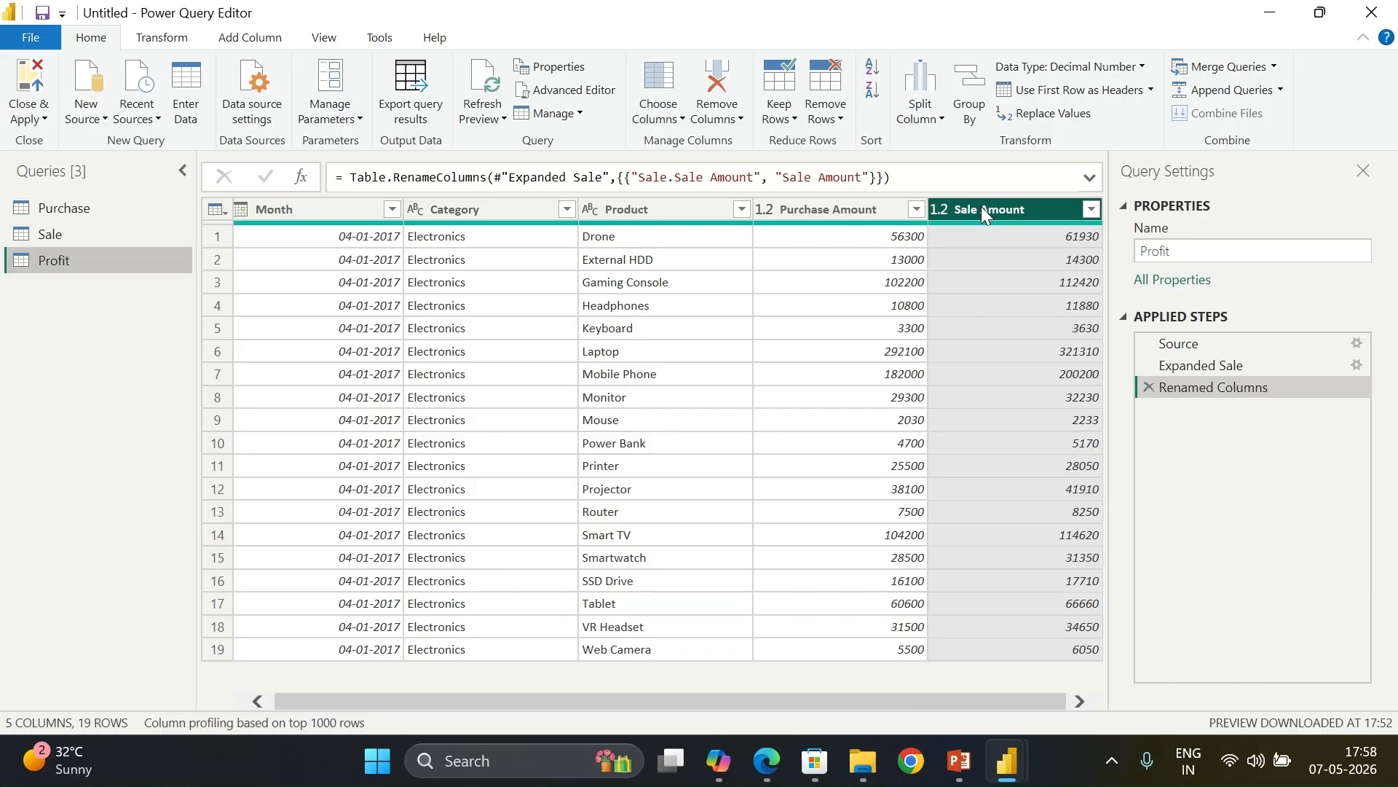
Step: Add a custom column named Profit with the formula [Sale Amount]-[Purchase Amount]
{"action": "left_click", "coordinate": [251, 39]}
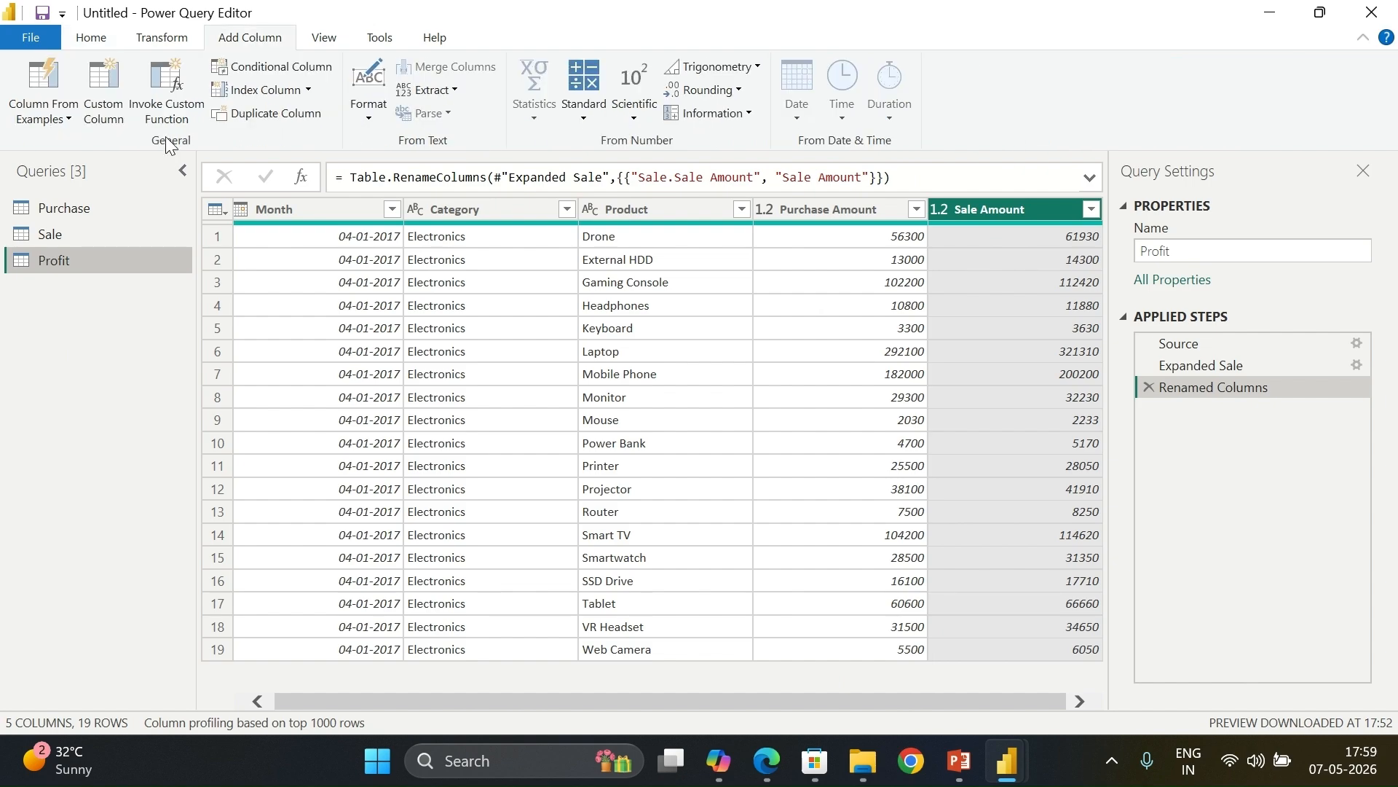
{"action": "left_click", "coordinate": [88, 93]}
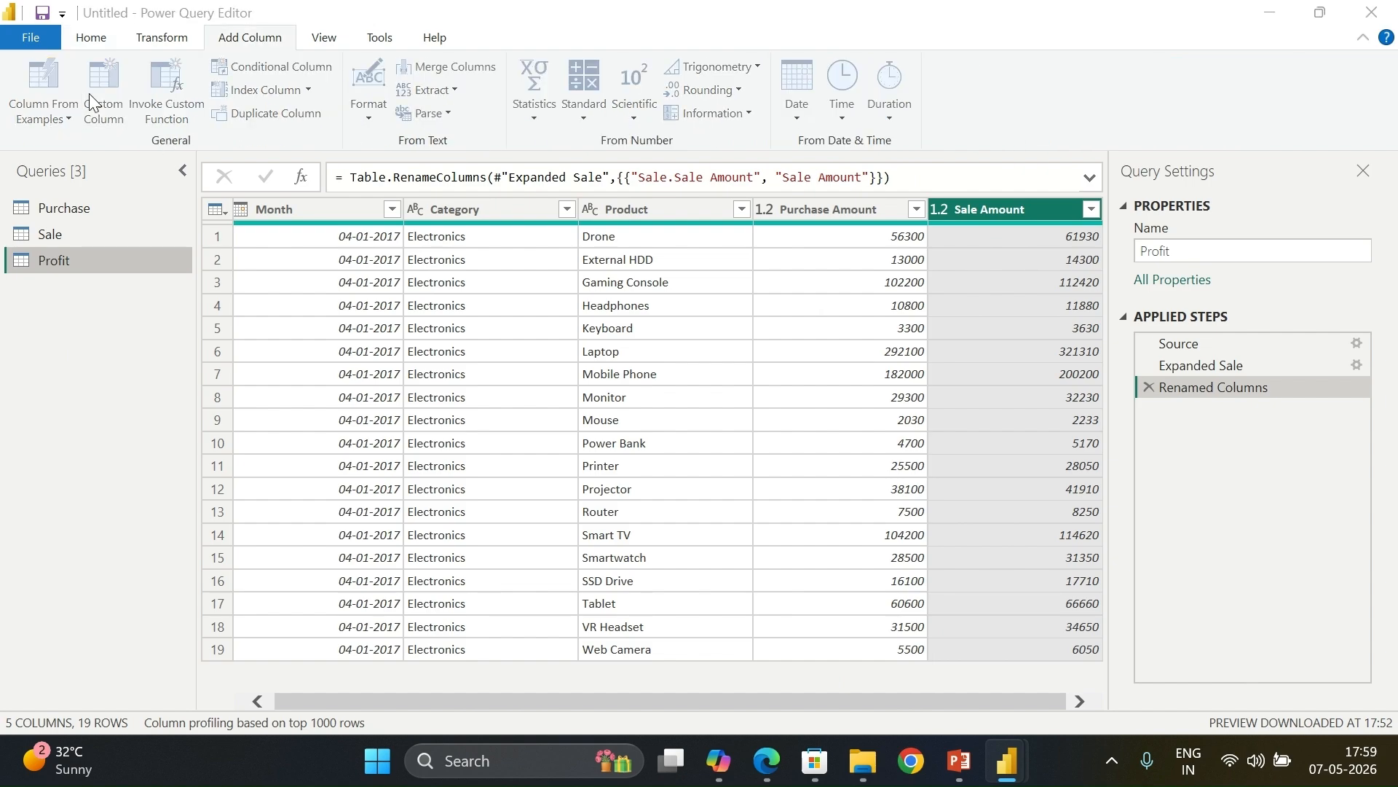
{"action": "double_click", "coordinate": [481, 251]}
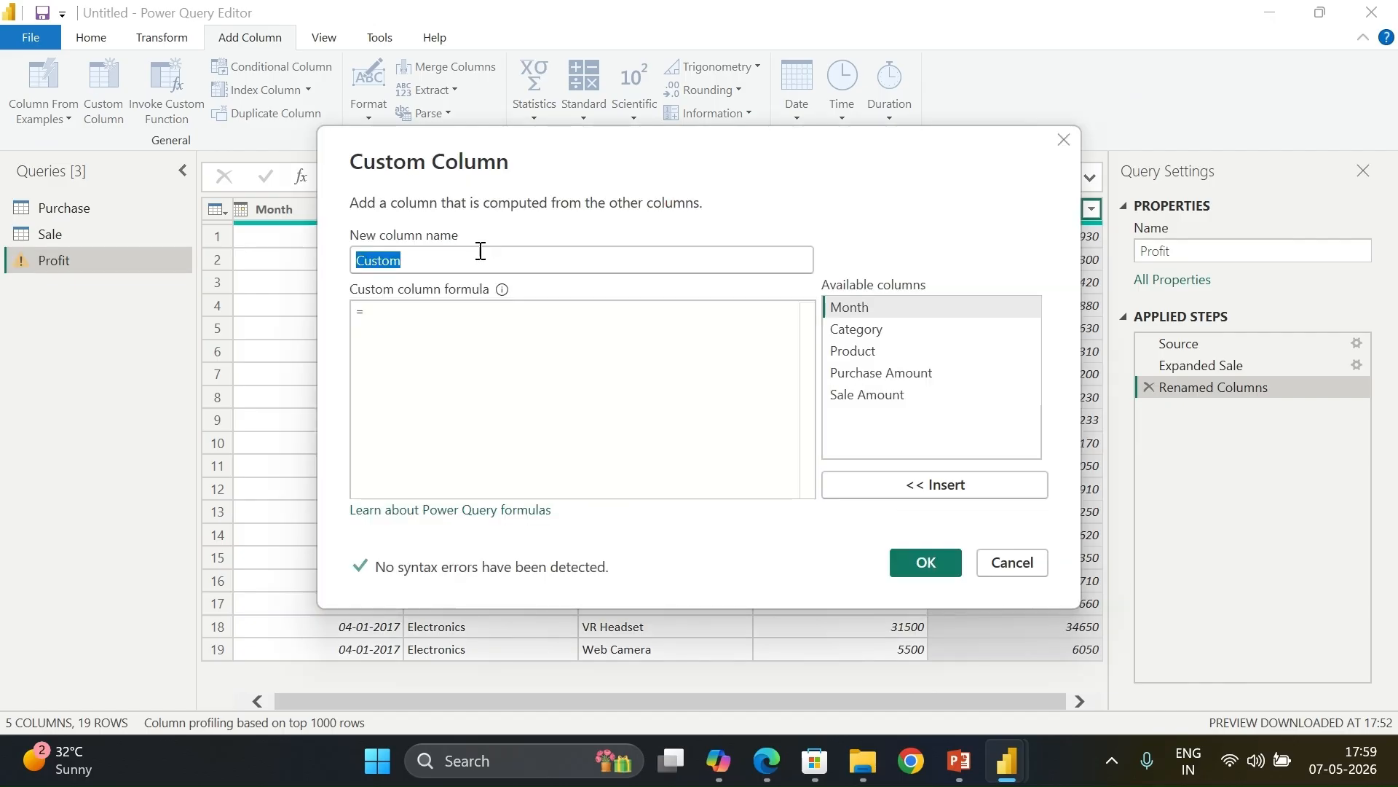
{"action": "type", "text": "Profit"}
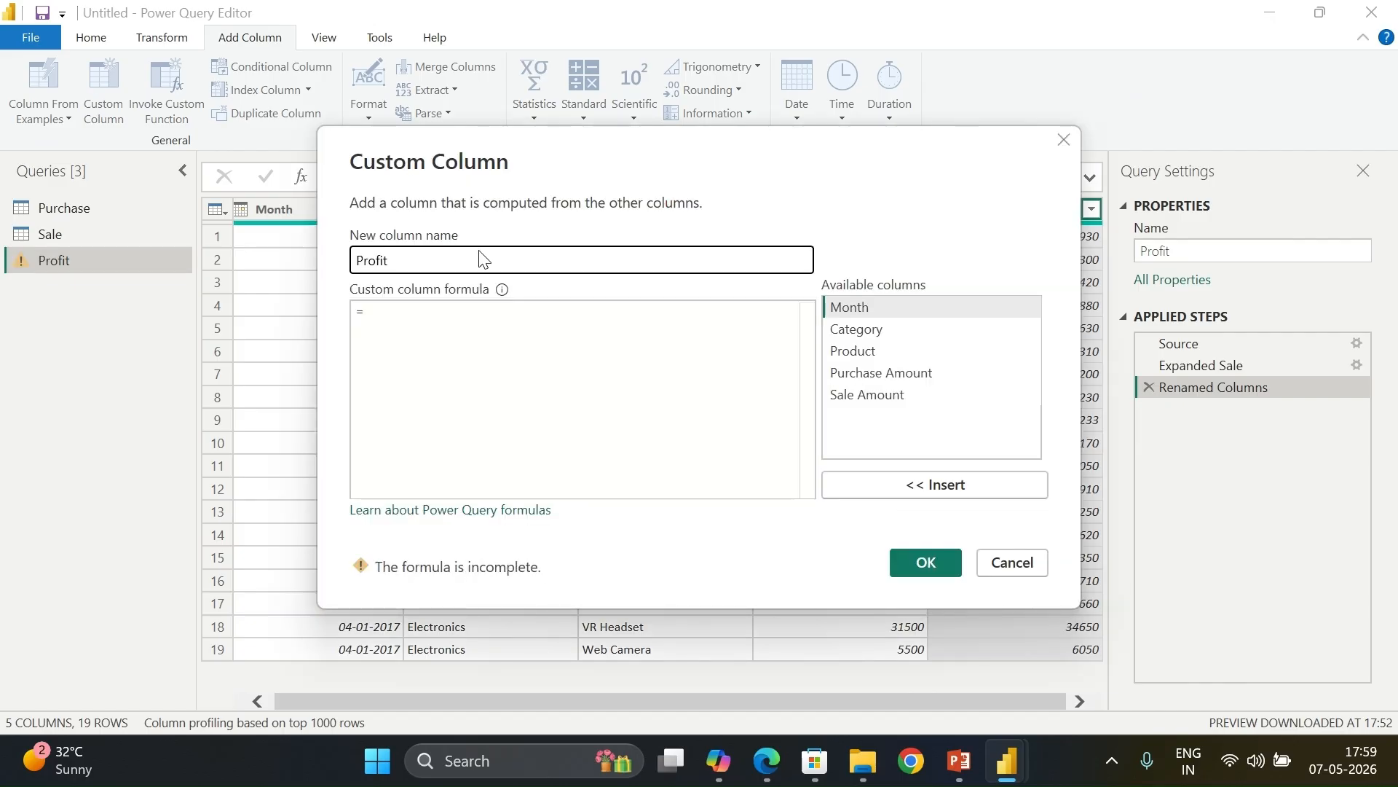
{"action": "left_click", "coordinate": [468, 309]}
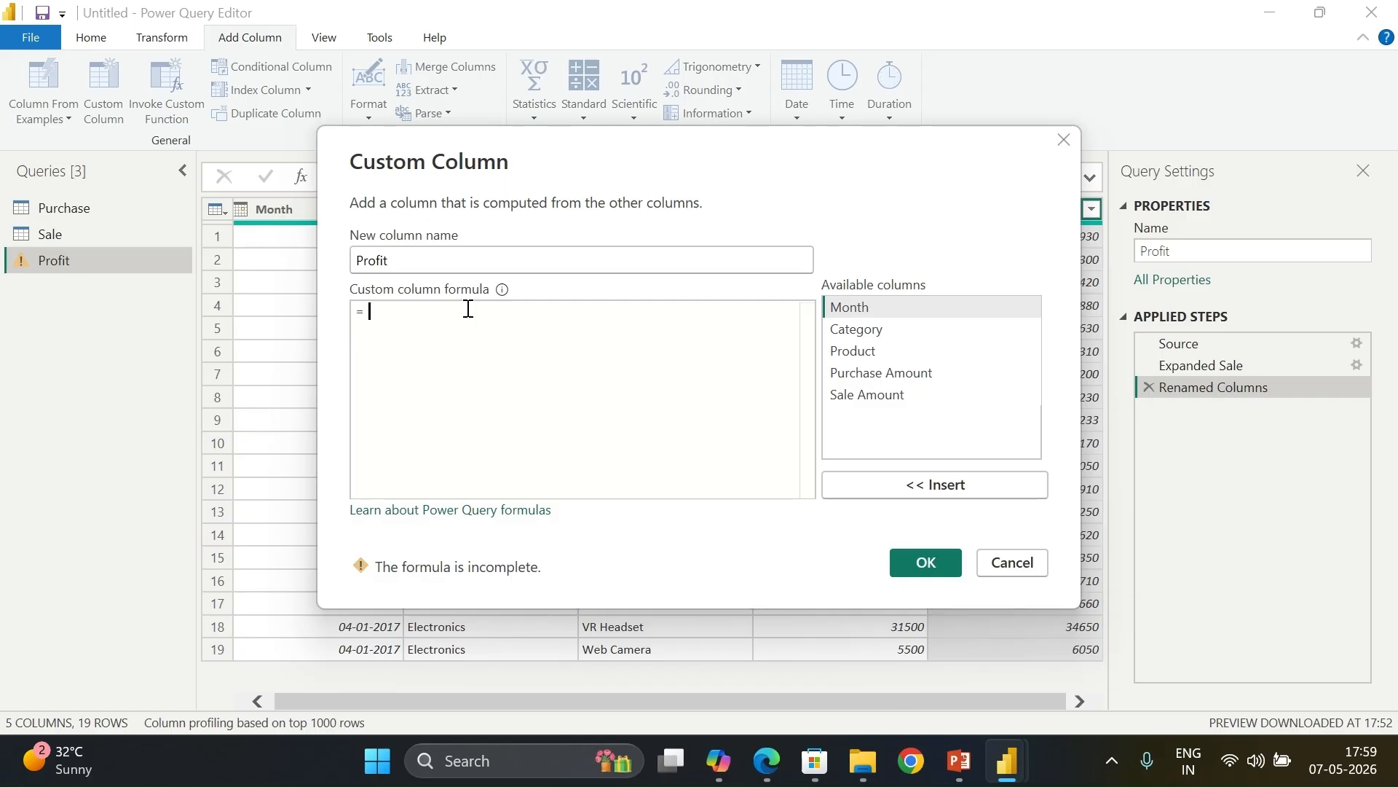
{"action": "double_click", "coordinate": [869, 393]}
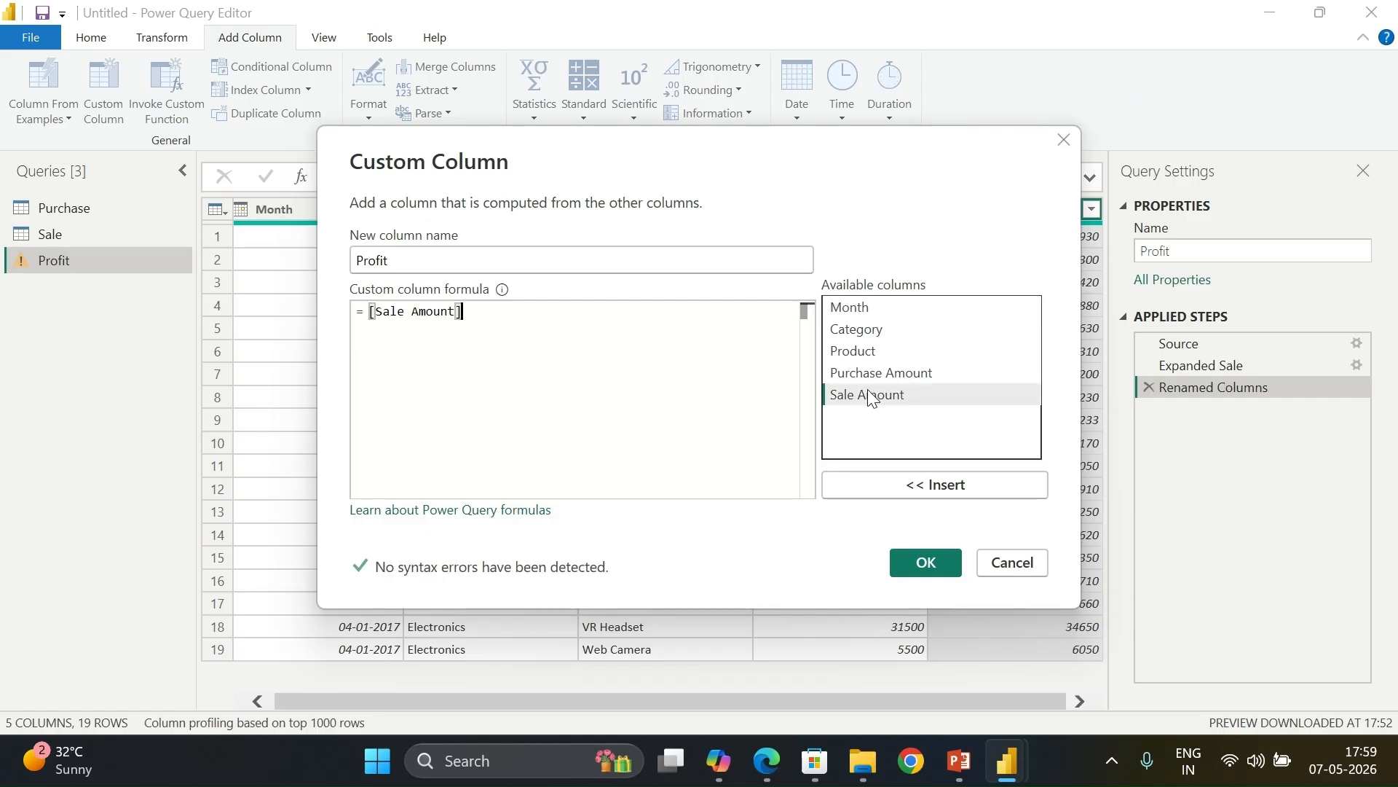
{"action": "type", "text": "-"}
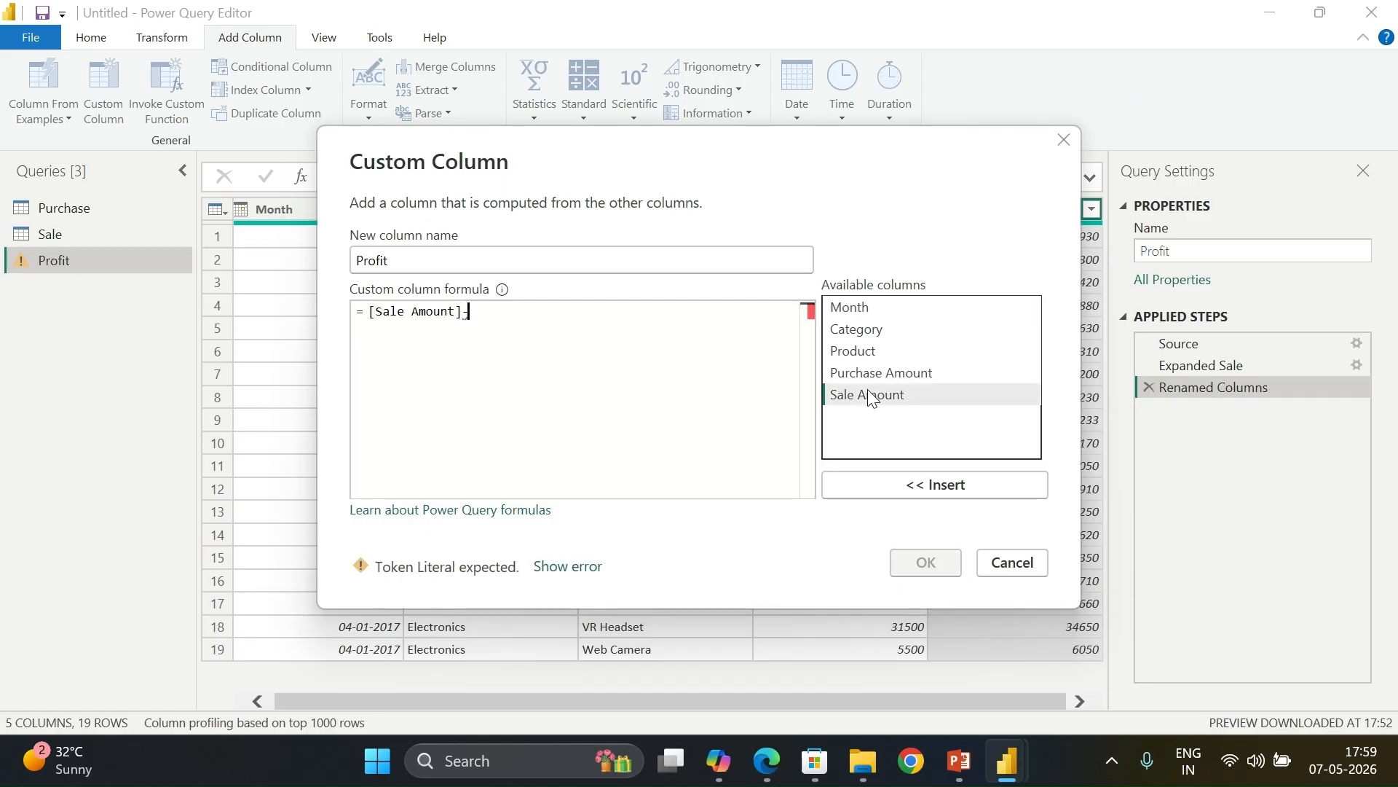
{"action": "double_click", "coordinate": [871, 374]}
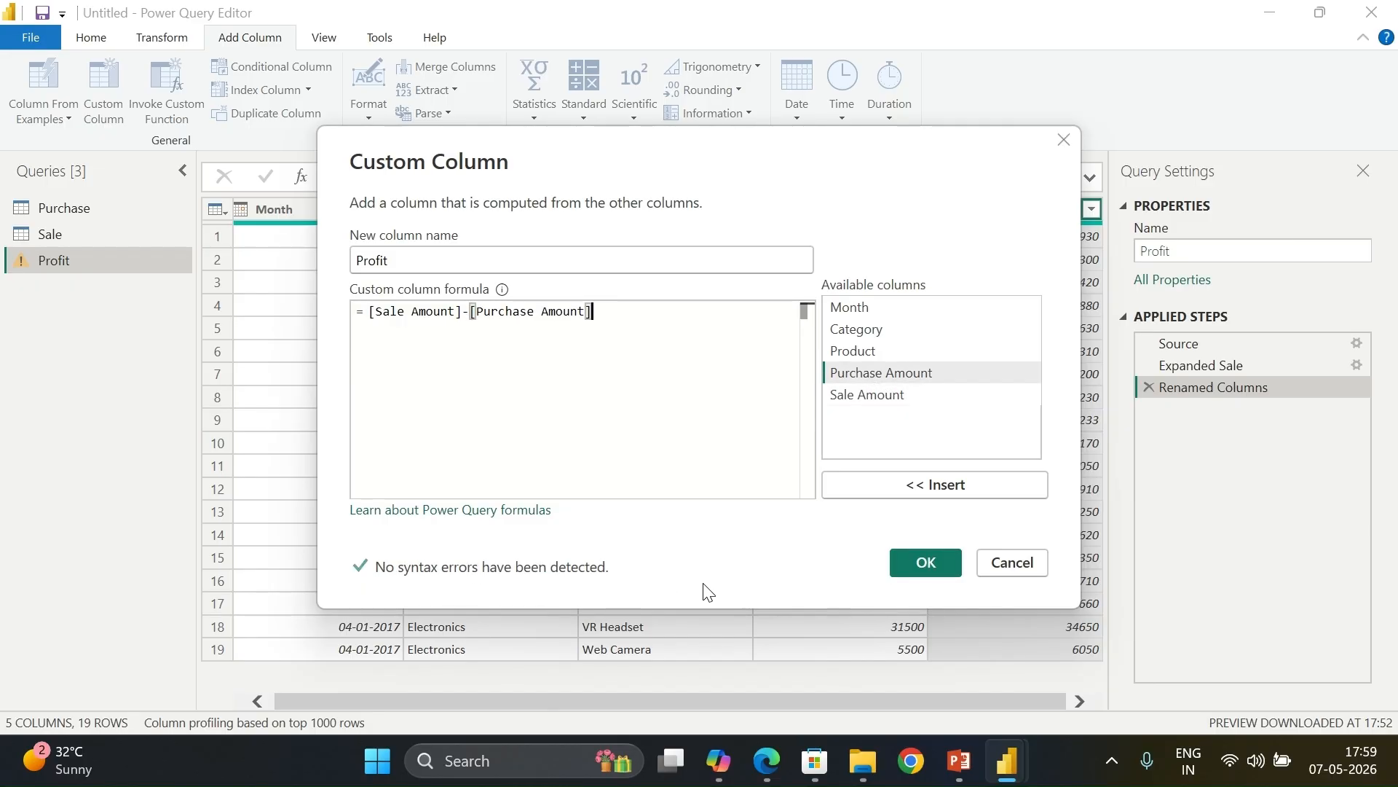
{"action": "left_click", "coordinate": [926, 565]}
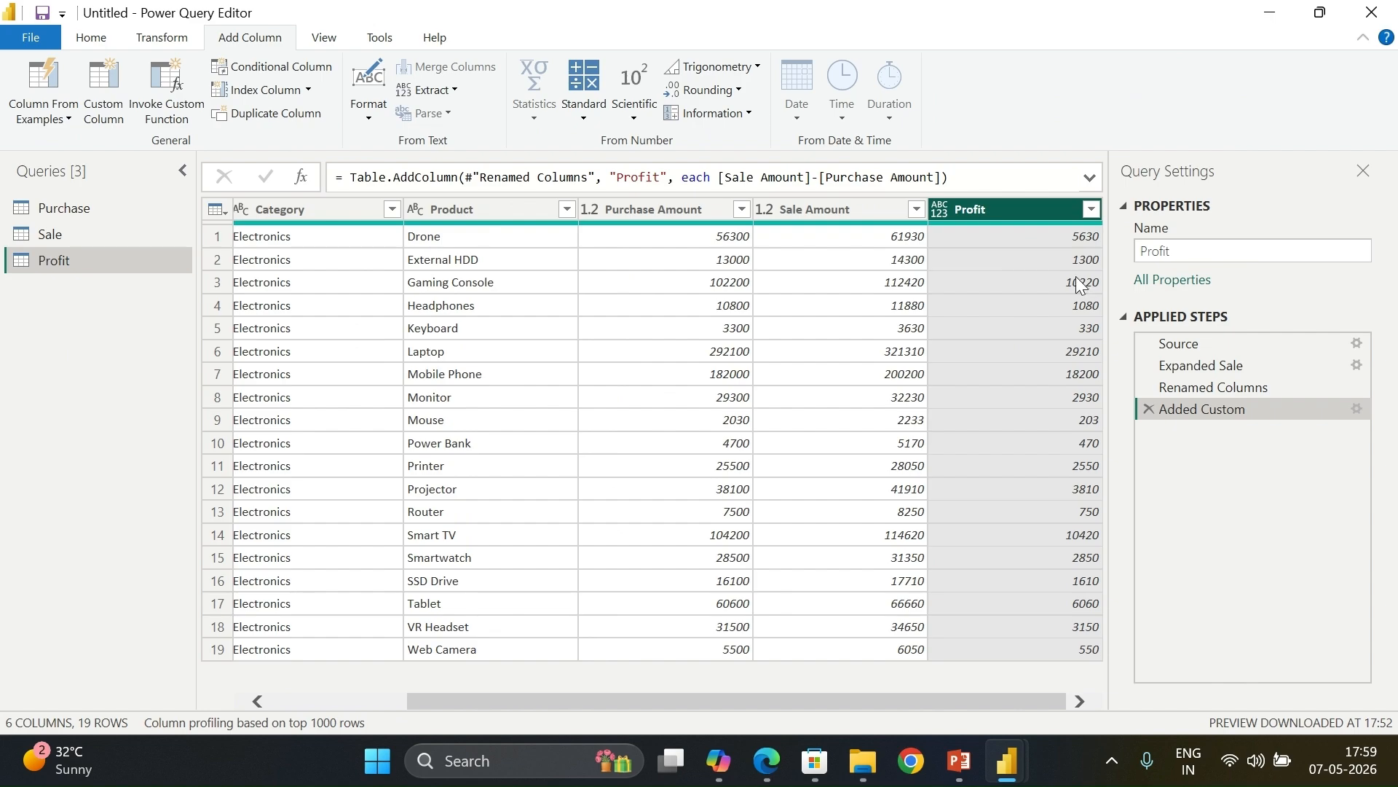
Step: Add a custom column named Profit % with the formula ([Sale Amount]-[Purchase Amount])/[Purchase Amount]
{"action": "left_click", "coordinate": [100, 109]}
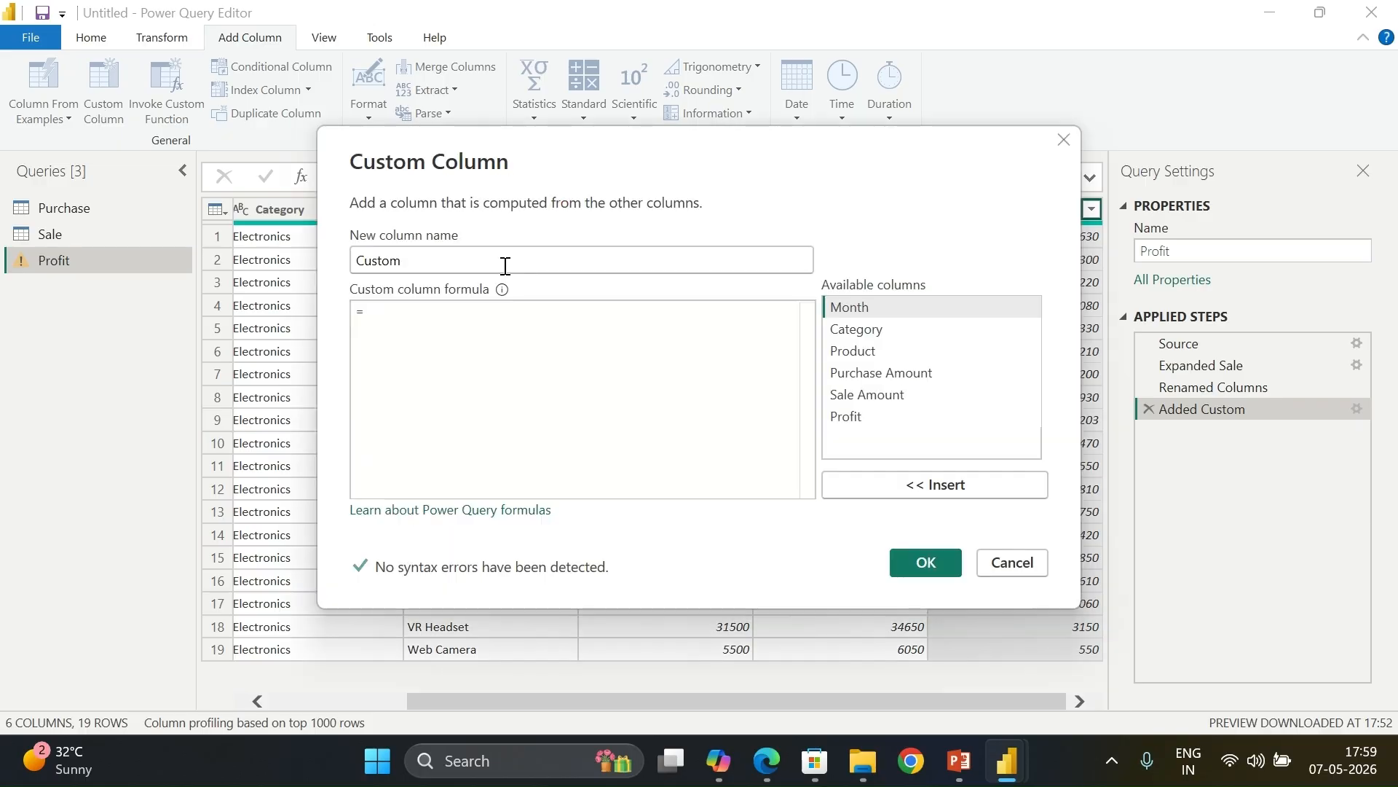
{"action": "double_click", "coordinate": [501, 260]}
{"action": "type", "text": "Pro"}
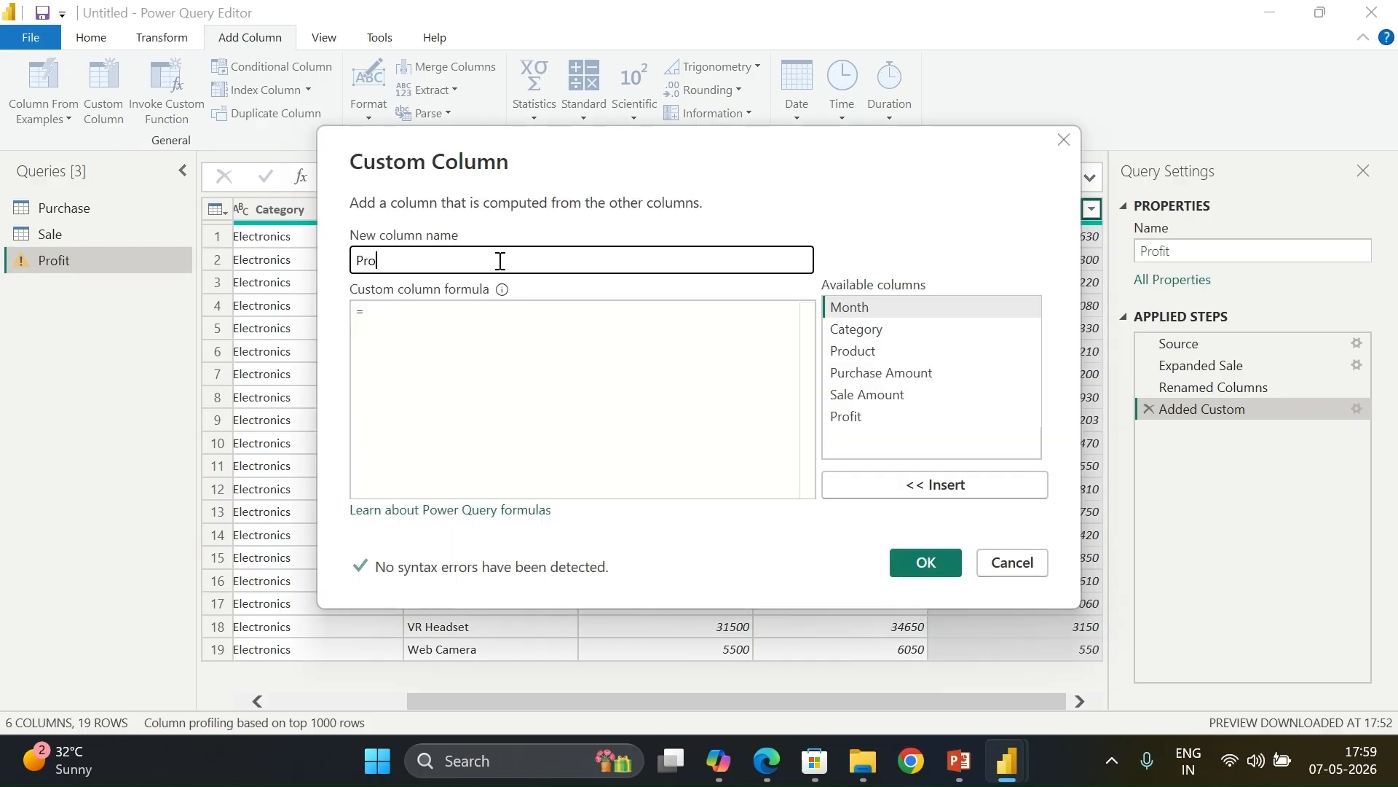
{"action": "type", "text": "fit %"}
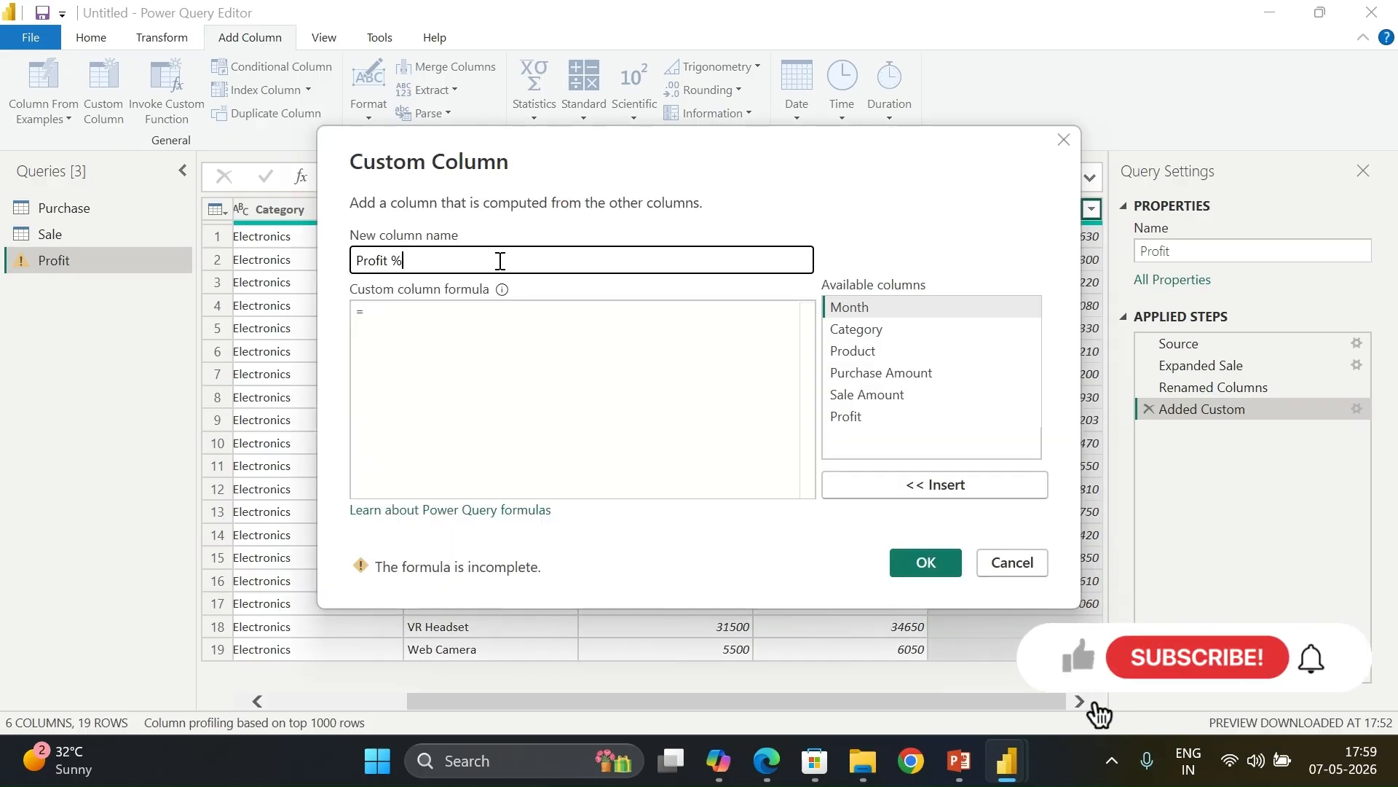
{"action": "left_click", "coordinate": [434, 310]}
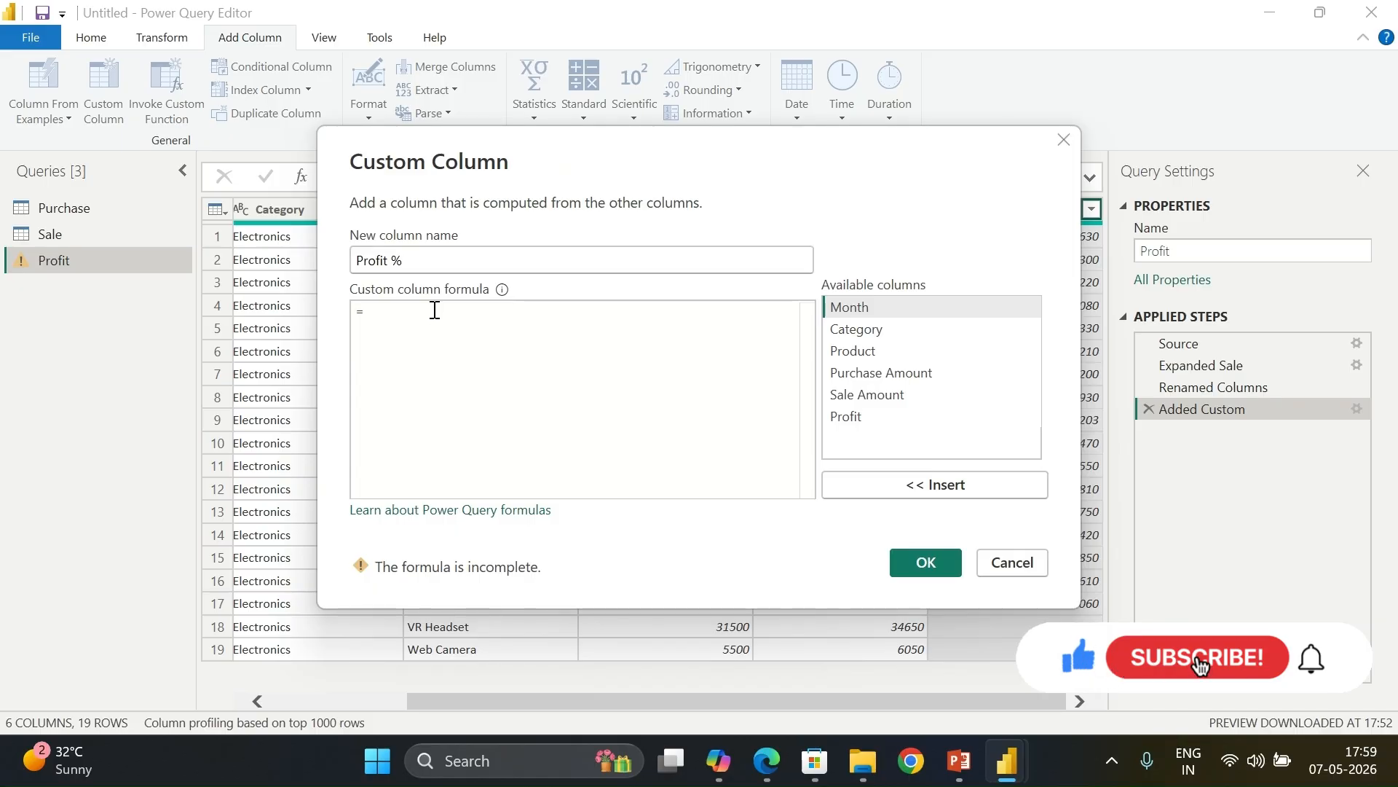
{"action": "type", "text": "("}
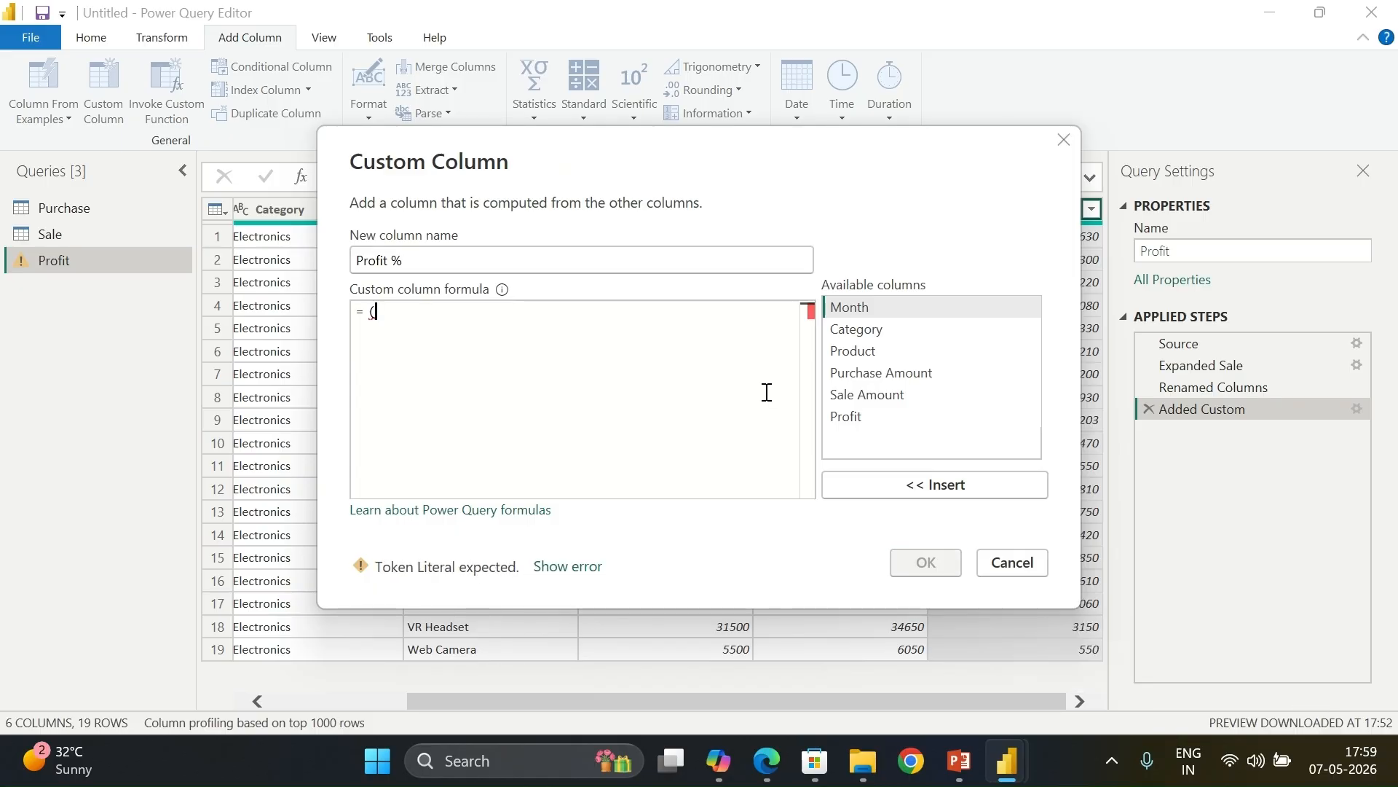
{"action": "left_click", "coordinate": [874, 399]}
{"action": "double_click", "coordinate": [874, 399]}
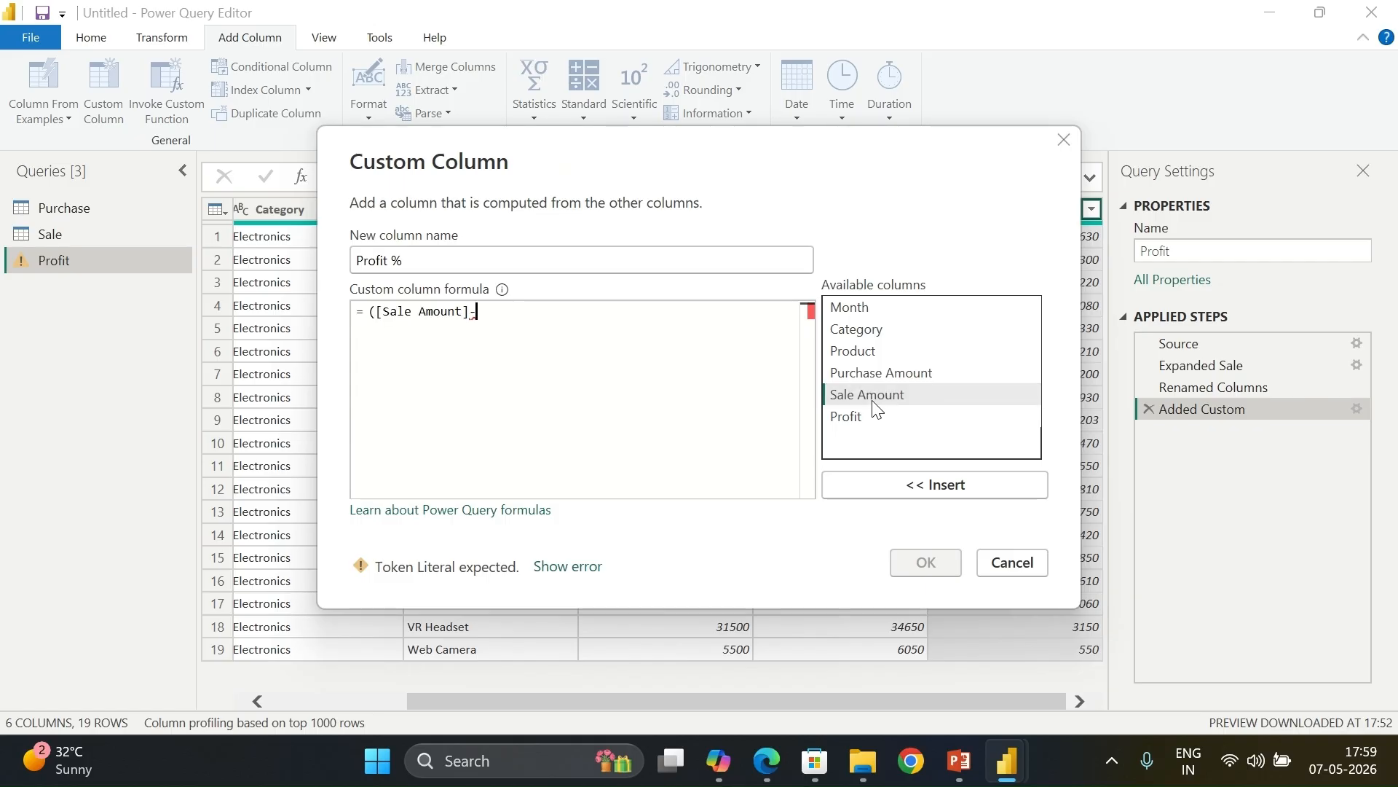
{"action": "left_click", "coordinate": [873, 373]}
{"action": "double_click", "coordinate": [873, 373]}
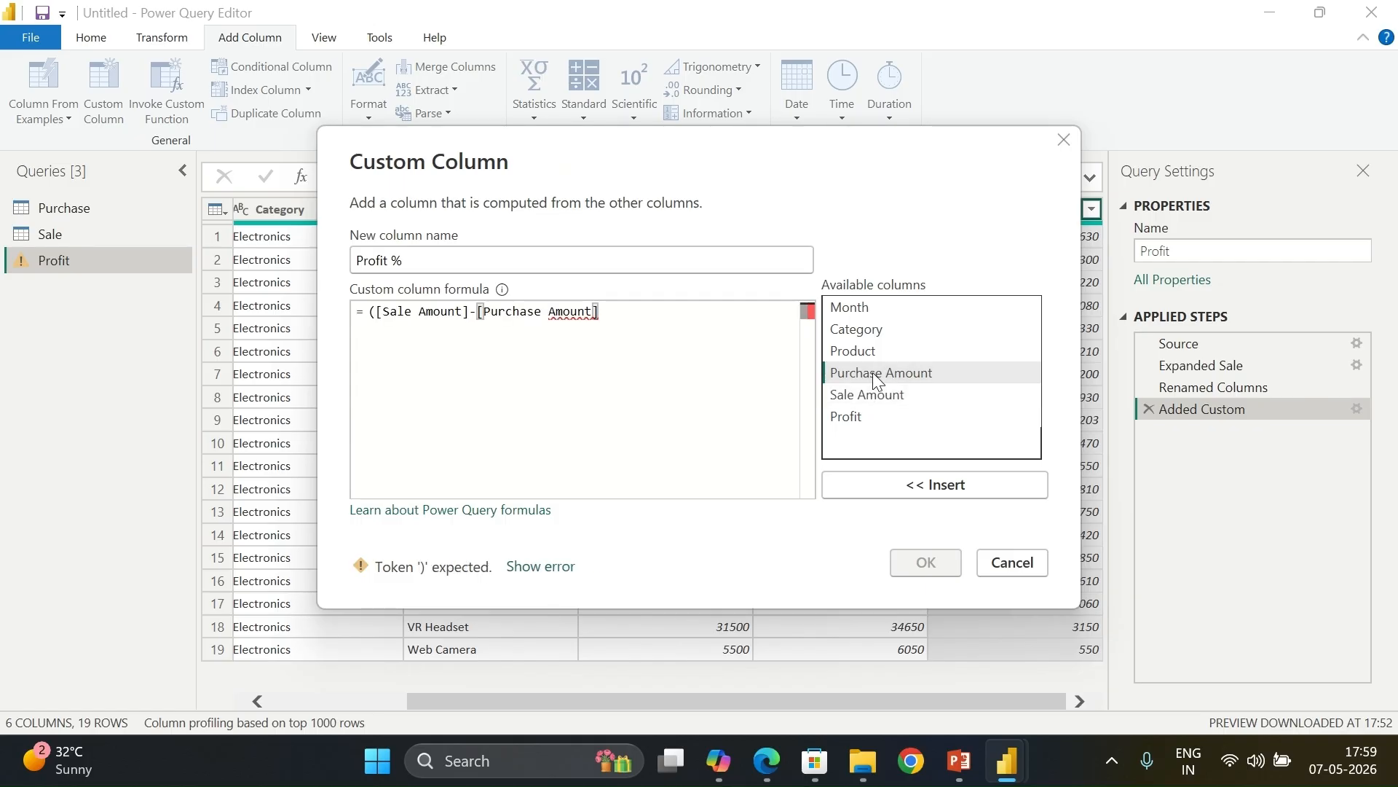
{"action": "type", "text": ")/"}
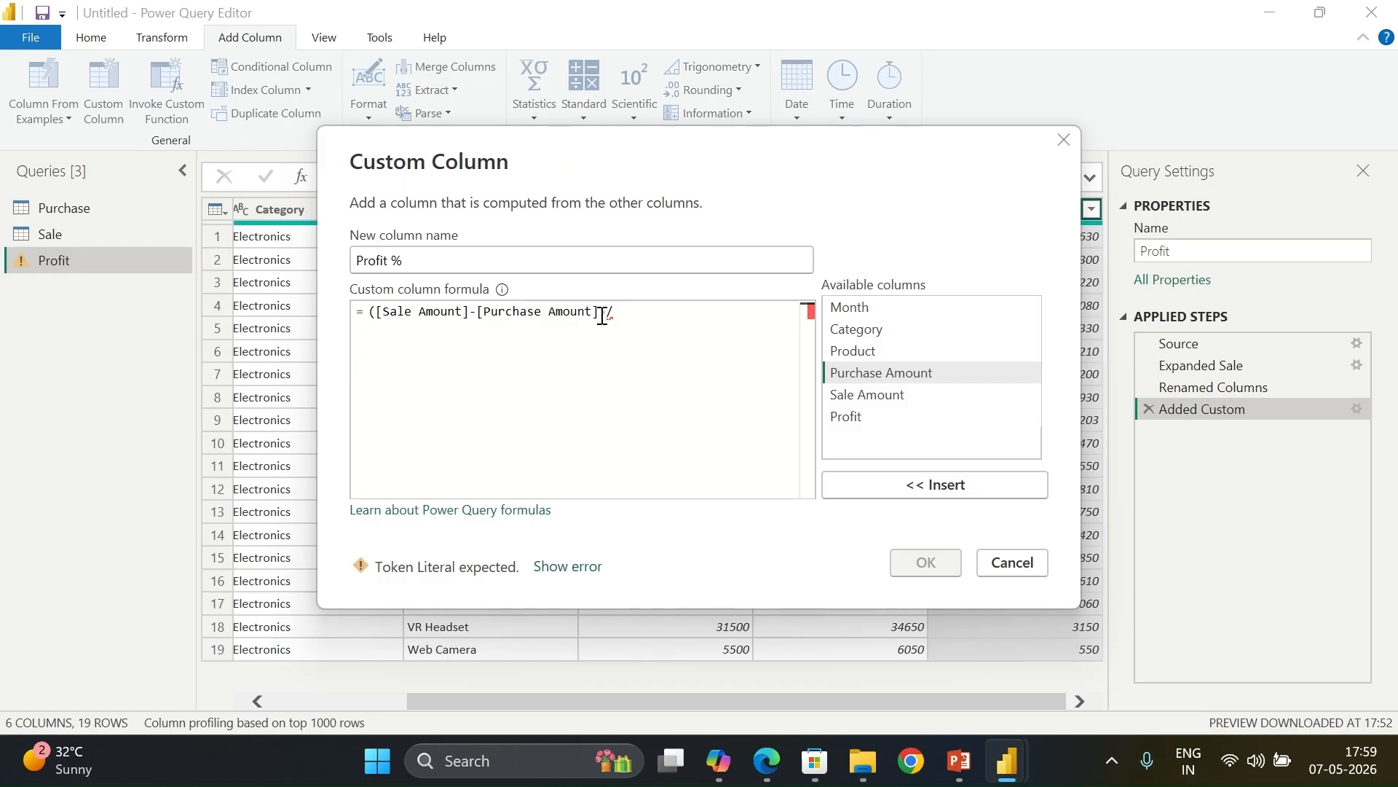
{"action": "double_click", "coordinate": [854, 373]}
{"action": "left_click", "coordinate": [925, 562]}
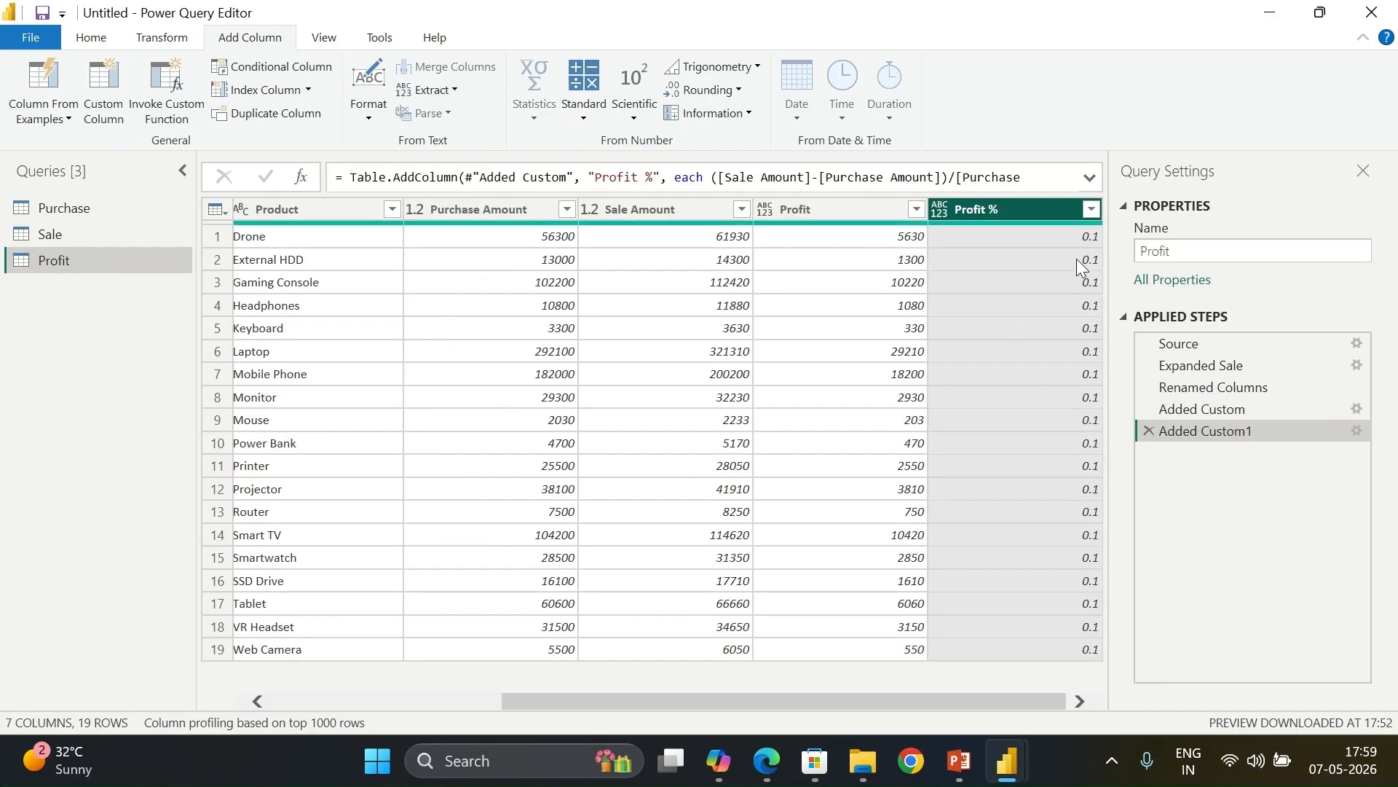
Step: Change the data type of the Profit % column to Percentage
{"action": "left_click", "coordinate": [941, 209]}
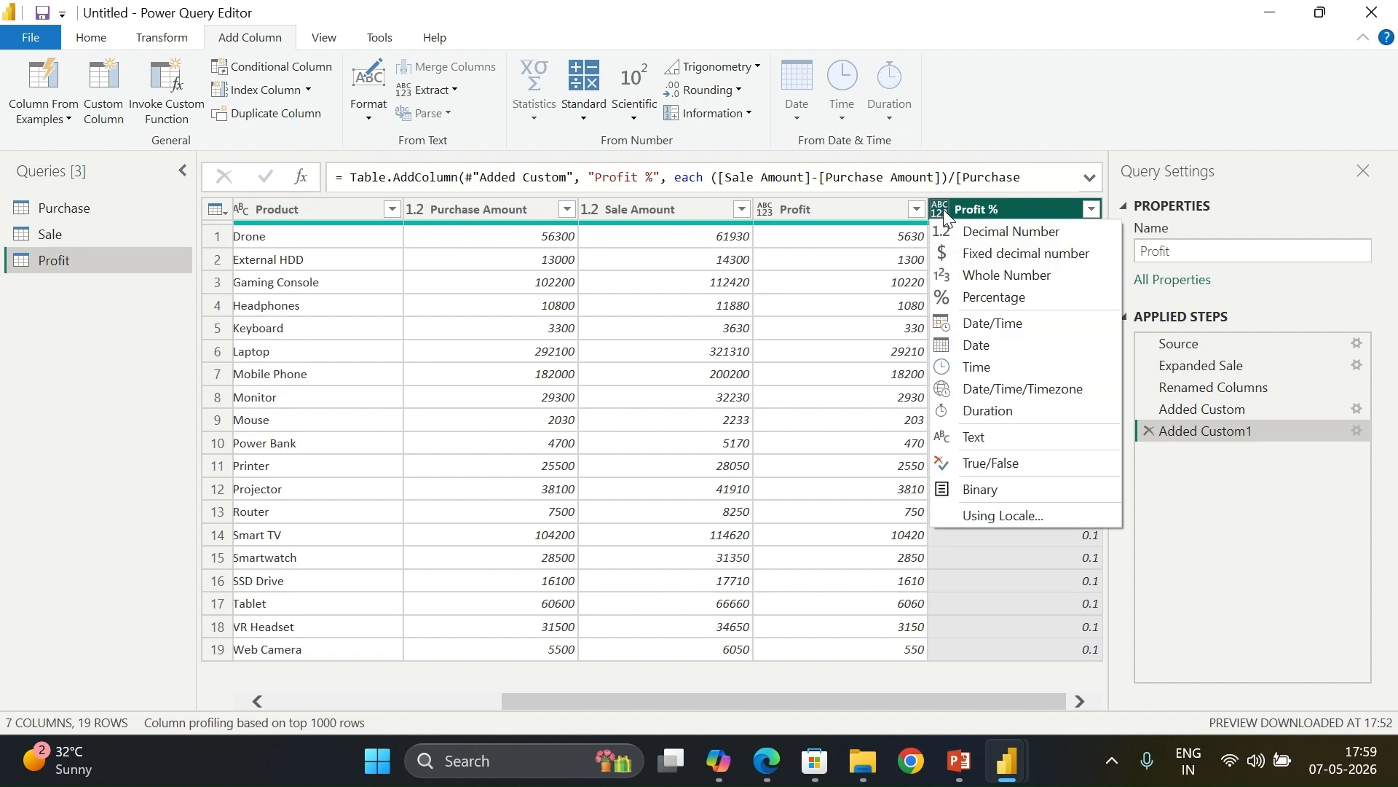
{"action": "left_click", "coordinate": [972, 298]}
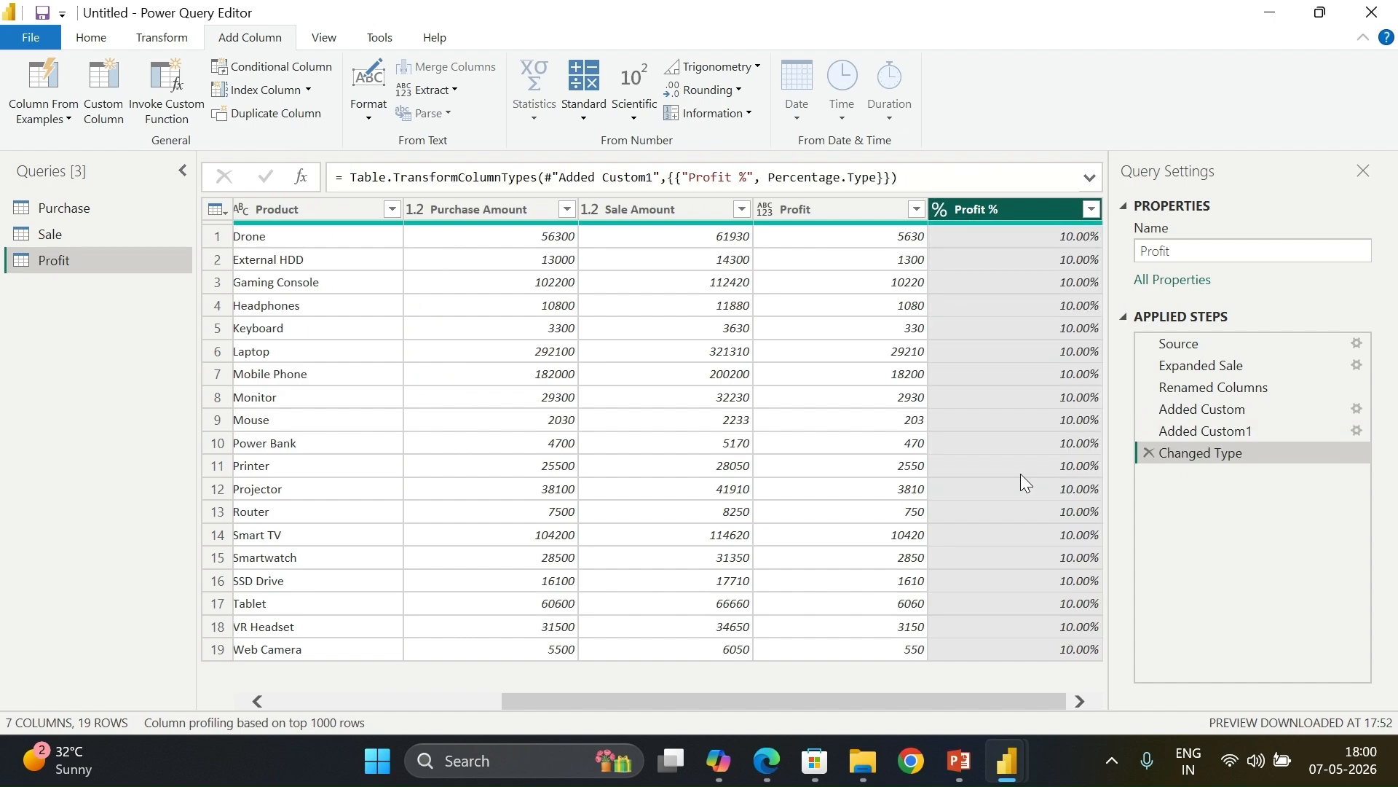
{"action": "left_click_drag", "start_coordinate": [932, 699], "coordinate": [977, 681]}
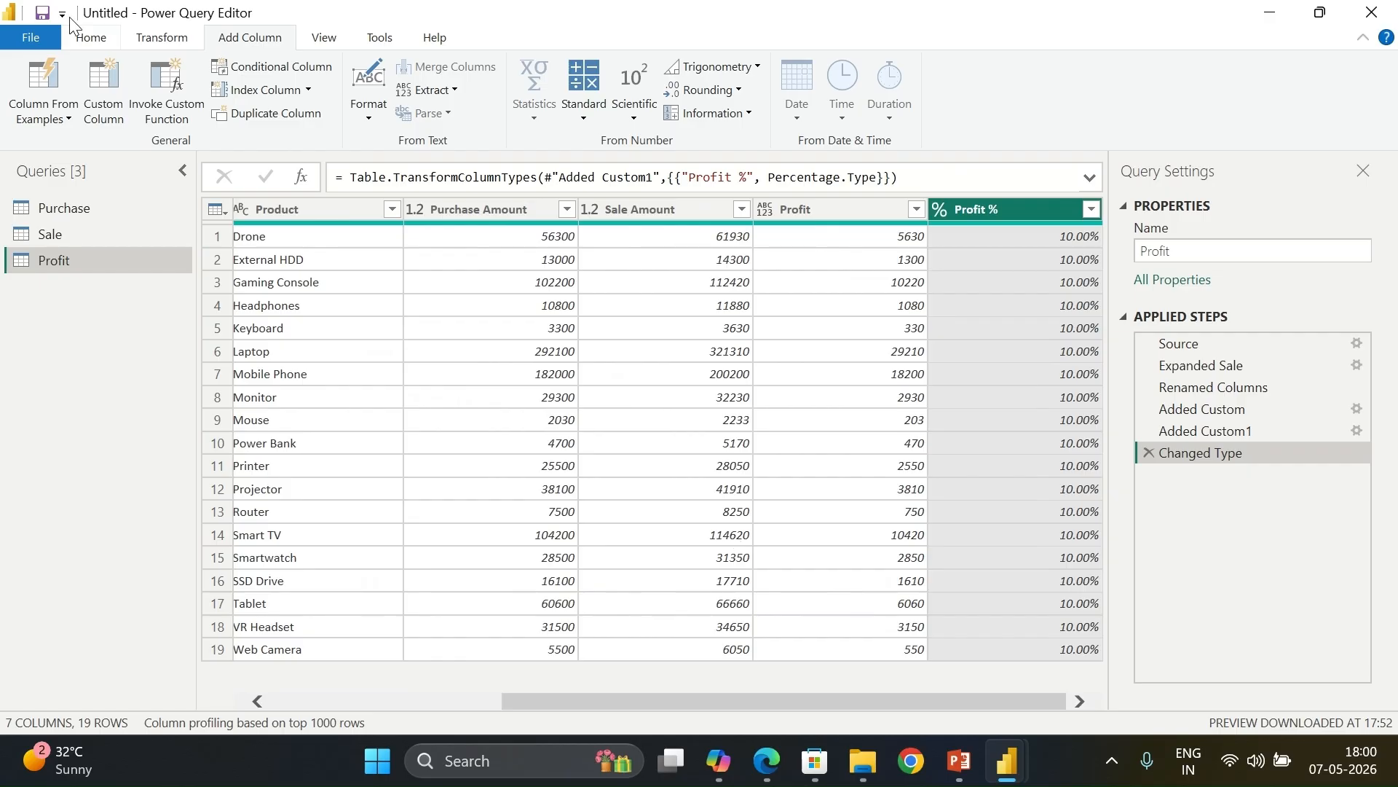
Step: Close the query editor and apply the query changes to the Power BI report
{"action": "left_click", "coordinate": [91, 38]}
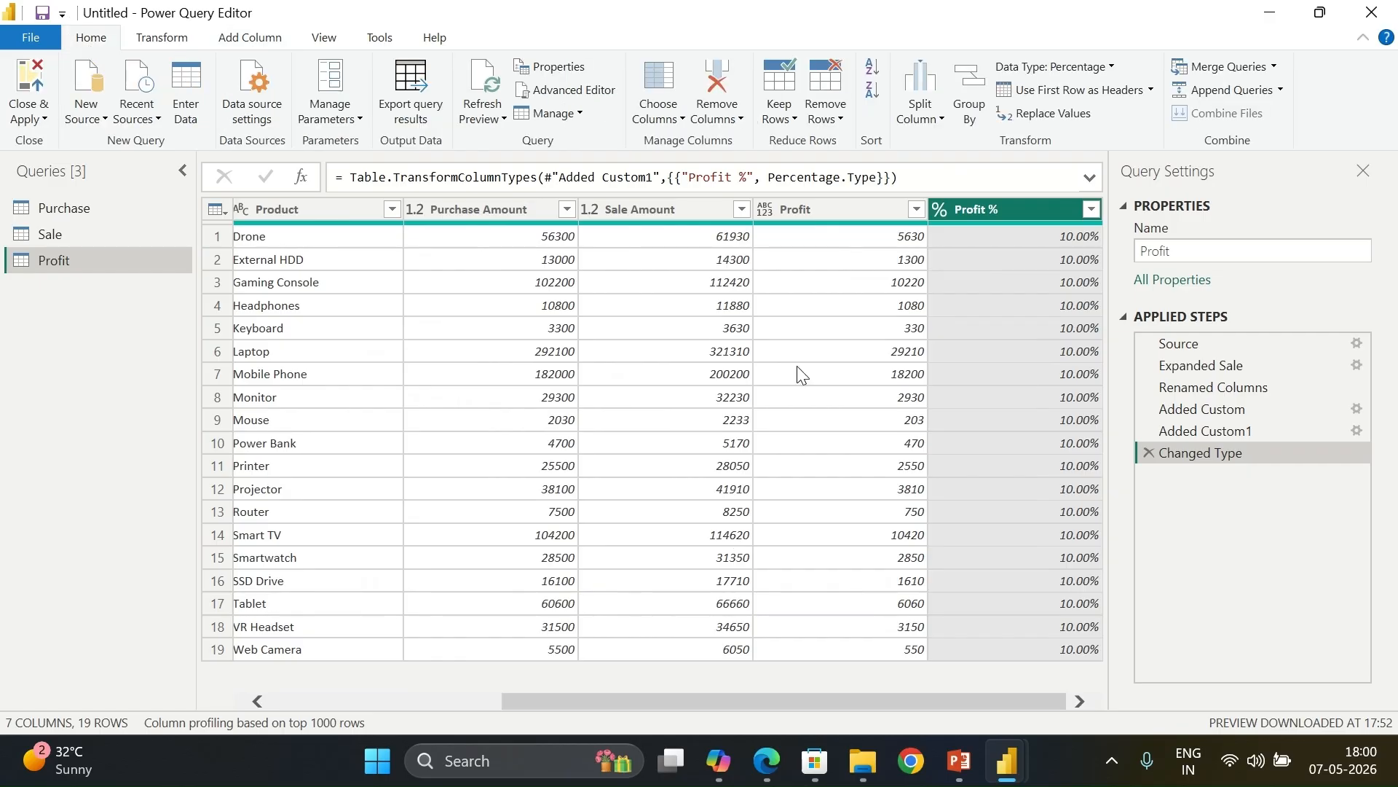
{"action": "left_click", "coordinate": [36, 119]}
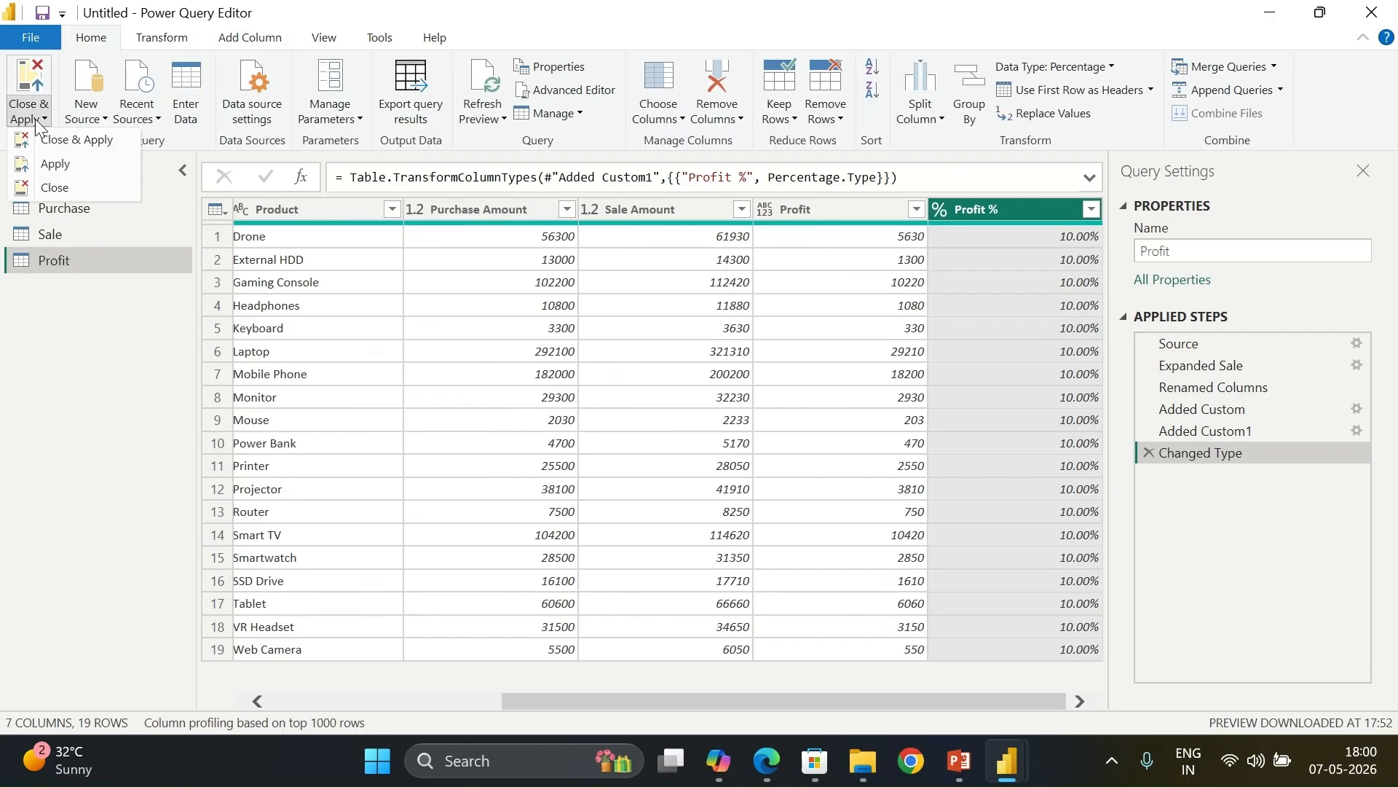
{"action": "left_click", "coordinate": [62, 139]}
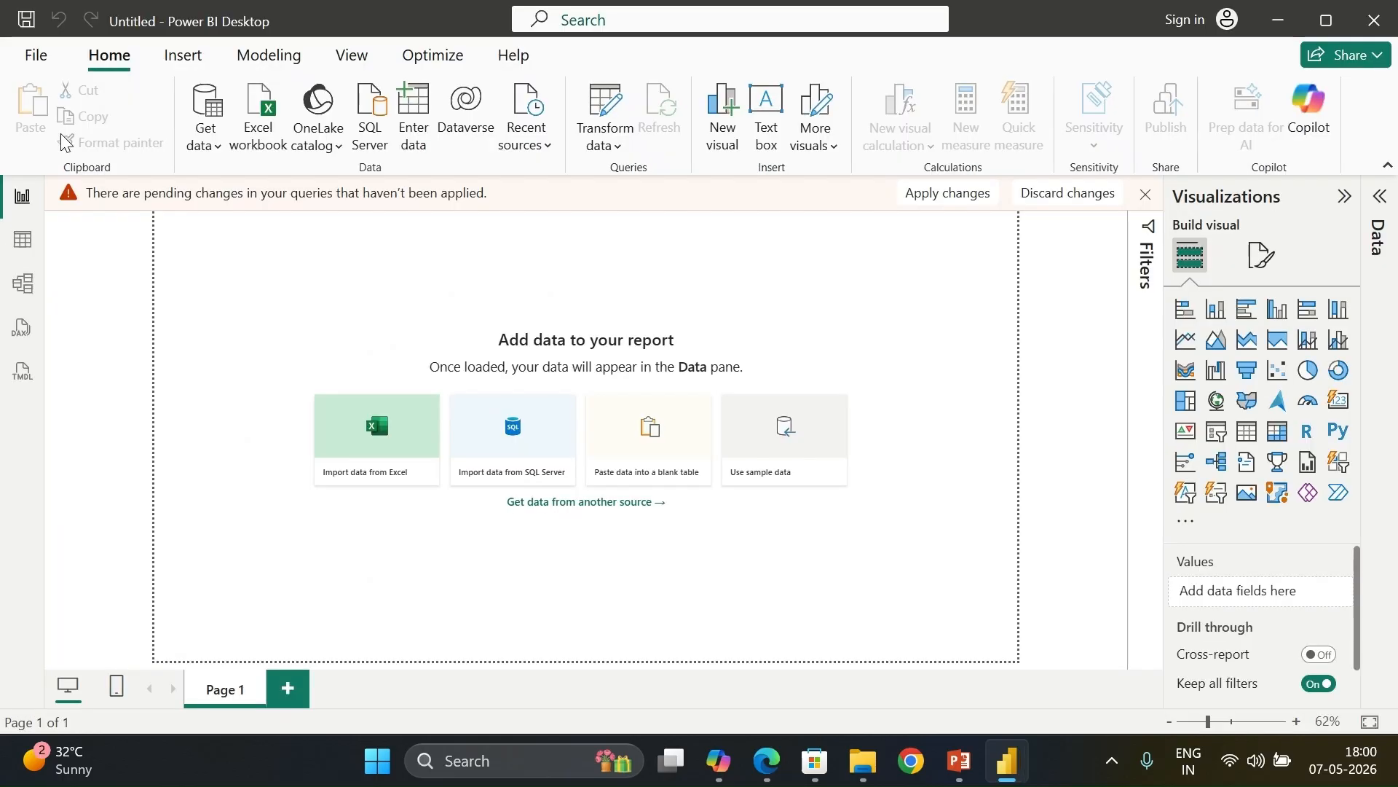